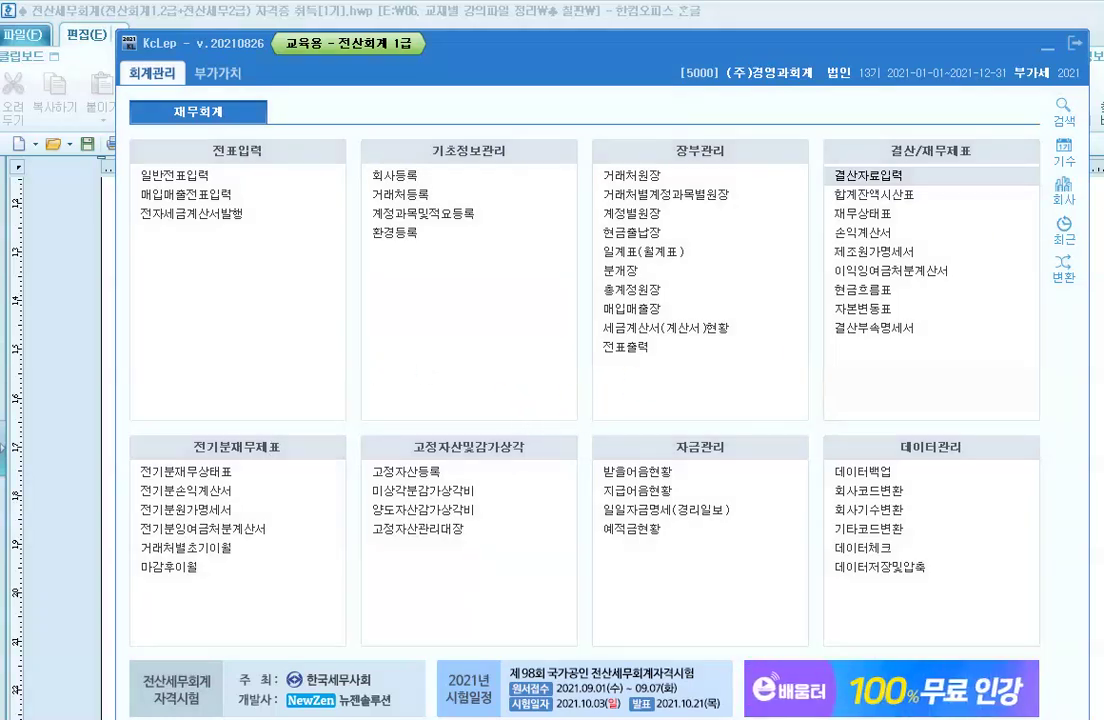
# Step: Draw red boxes around the 장부관리 heading and its 거래처원장, 계정별원장, 일계표(월계표) and 총계정원장 entries
pyautogui.click(705, 151)
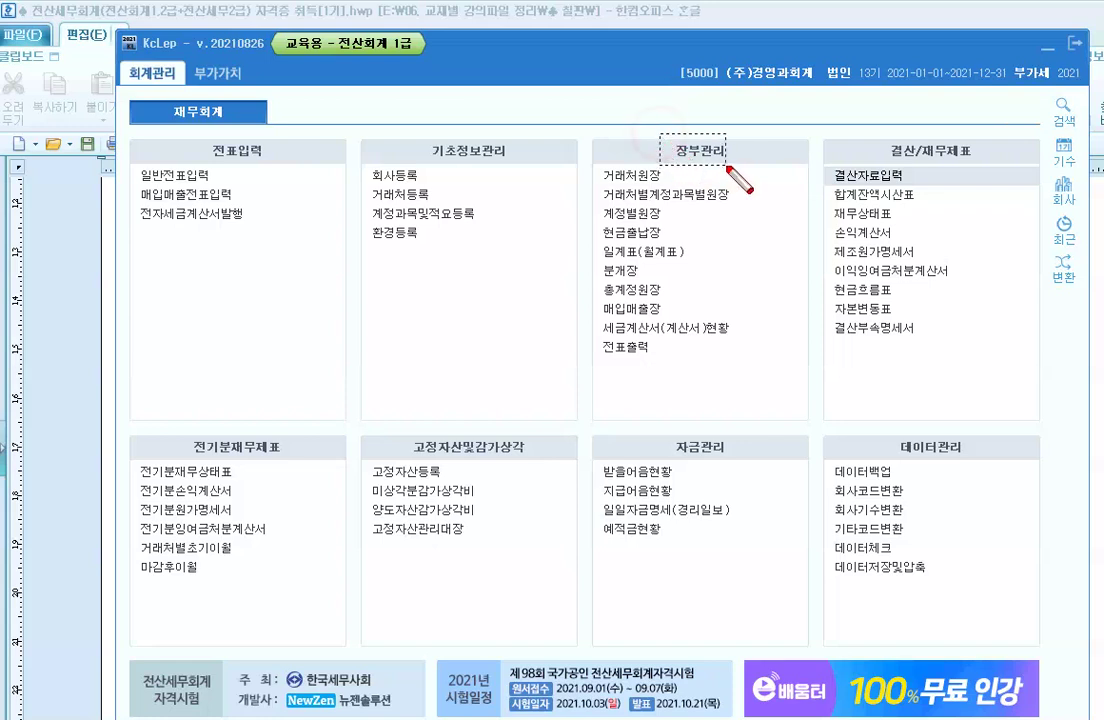
pyautogui.moveTo(744, 167); pyautogui.dragTo(744, 166)
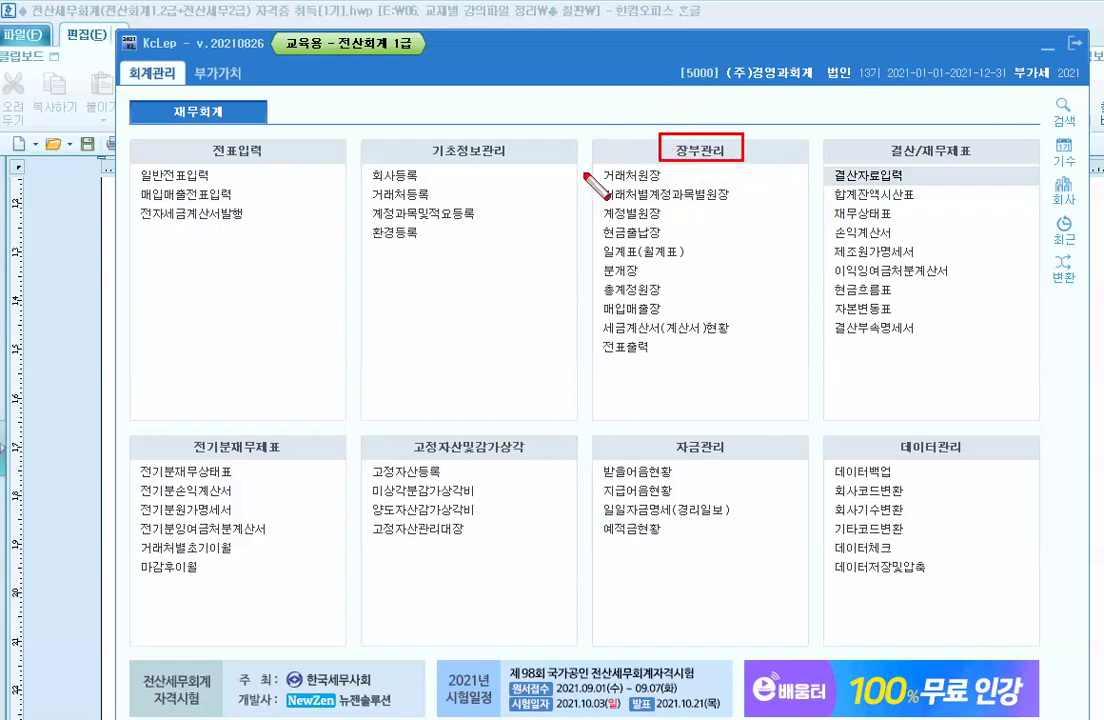
pyautogui.moveTo(592, 164); pyautogui.dragTo(673, 184)
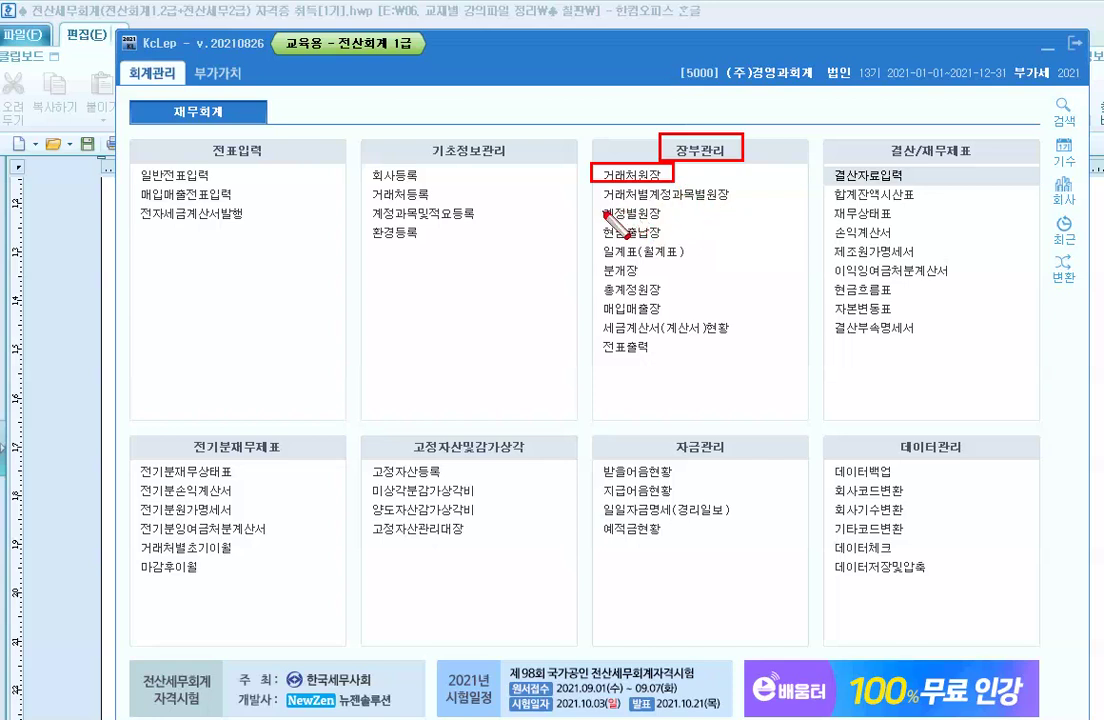
pyautogui.moveTo(597, 203); pyautogui.dragTo(670, 225)
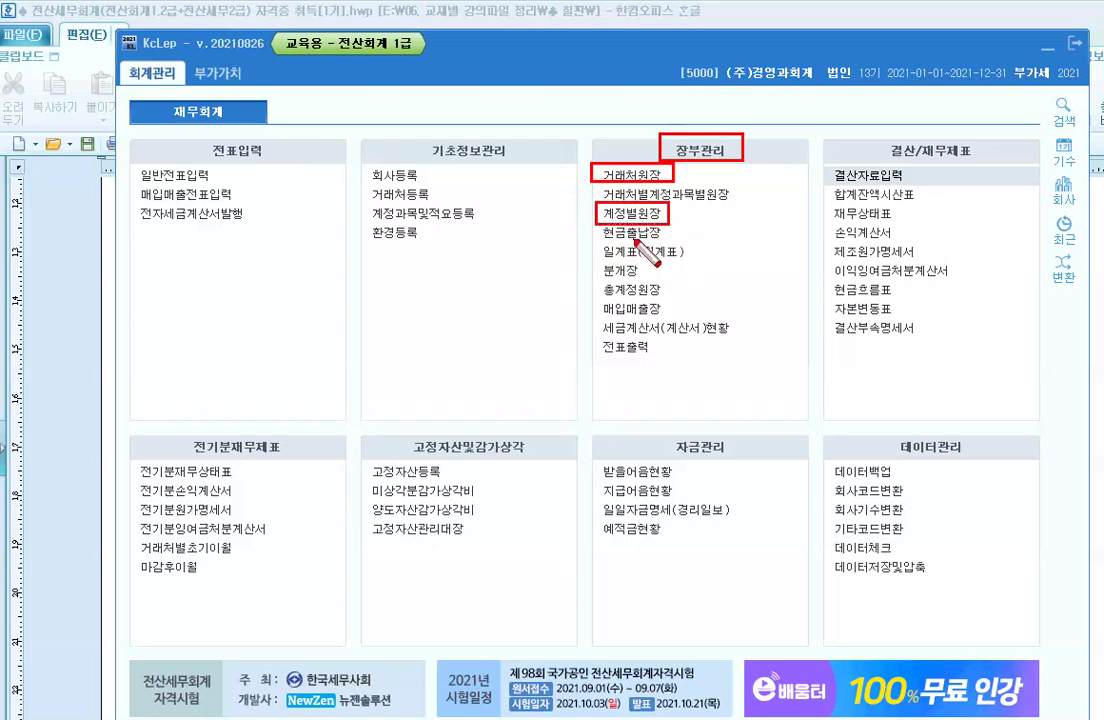
pyautogui.moveTo(592, 242); pyautogui.dragTo(694, 260)
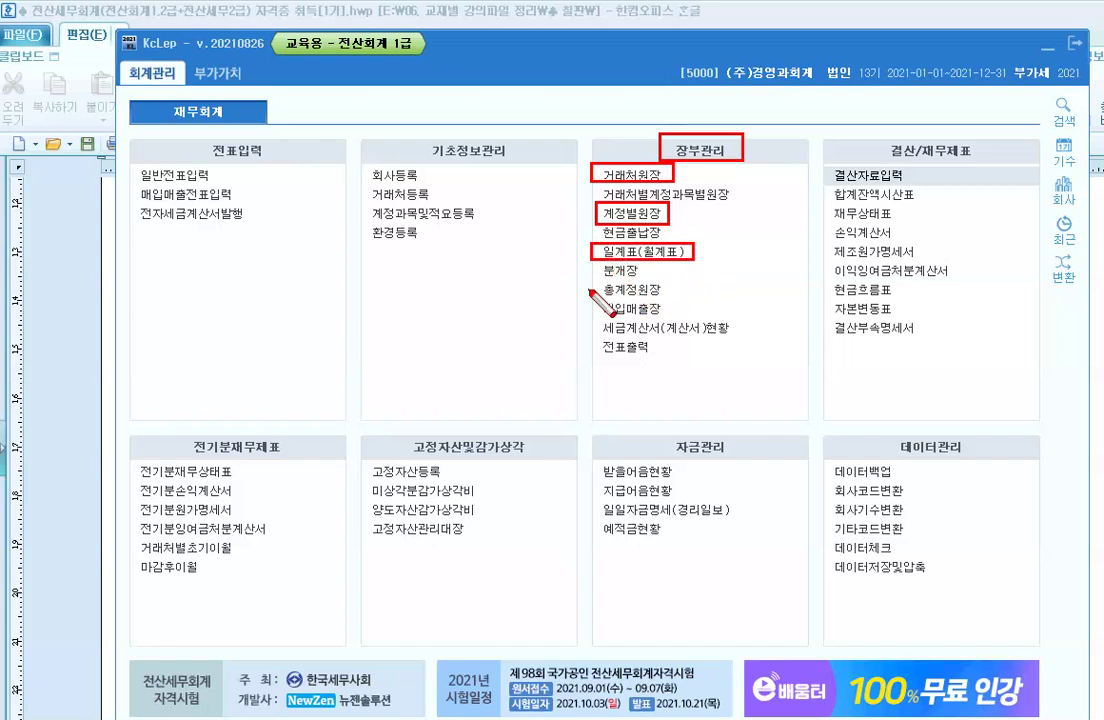
pyautogui.moveTo(595, 281); pyautogui.dragTo(680, 299)
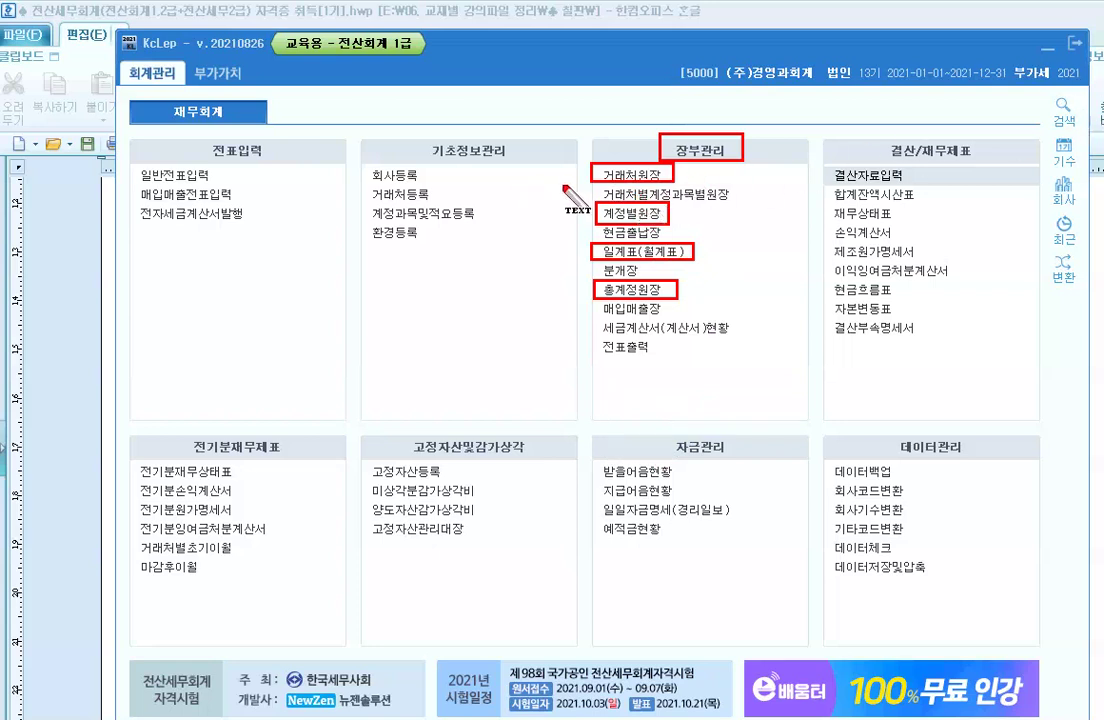
# Step: Add the red text notes "거래처", "계정별" and "시산표" one below another beside the boxed 장부관리 entries
pyautogui.click(474, 176)
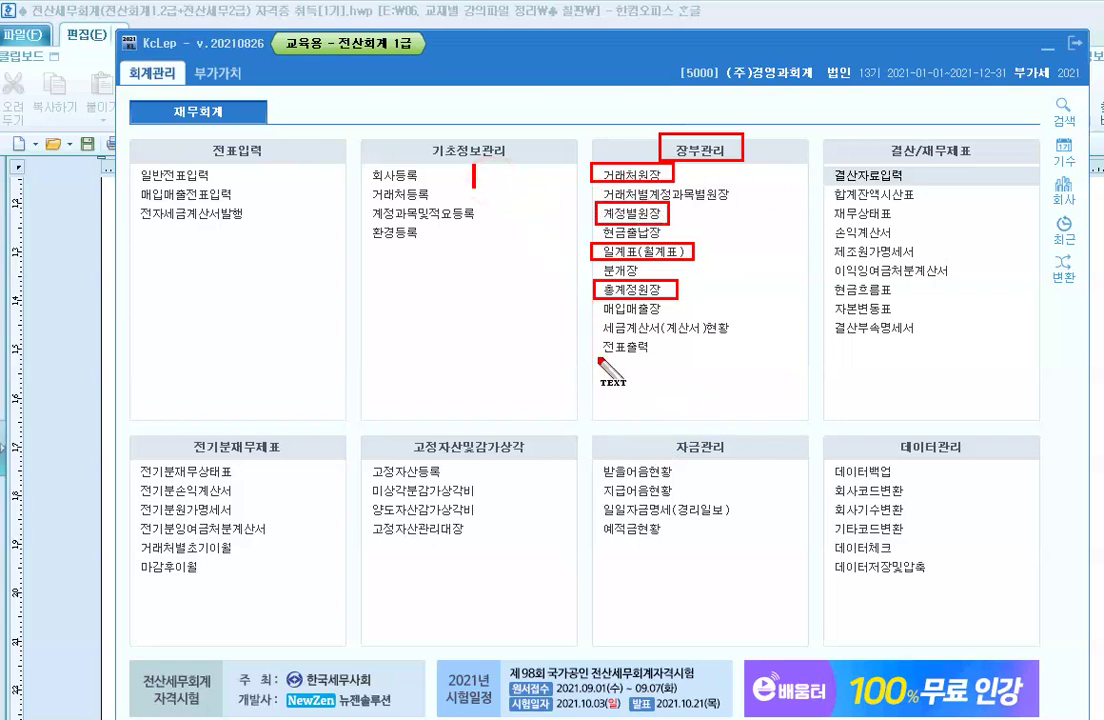
pyautogui.write('게')
pyautogui.write('래처')
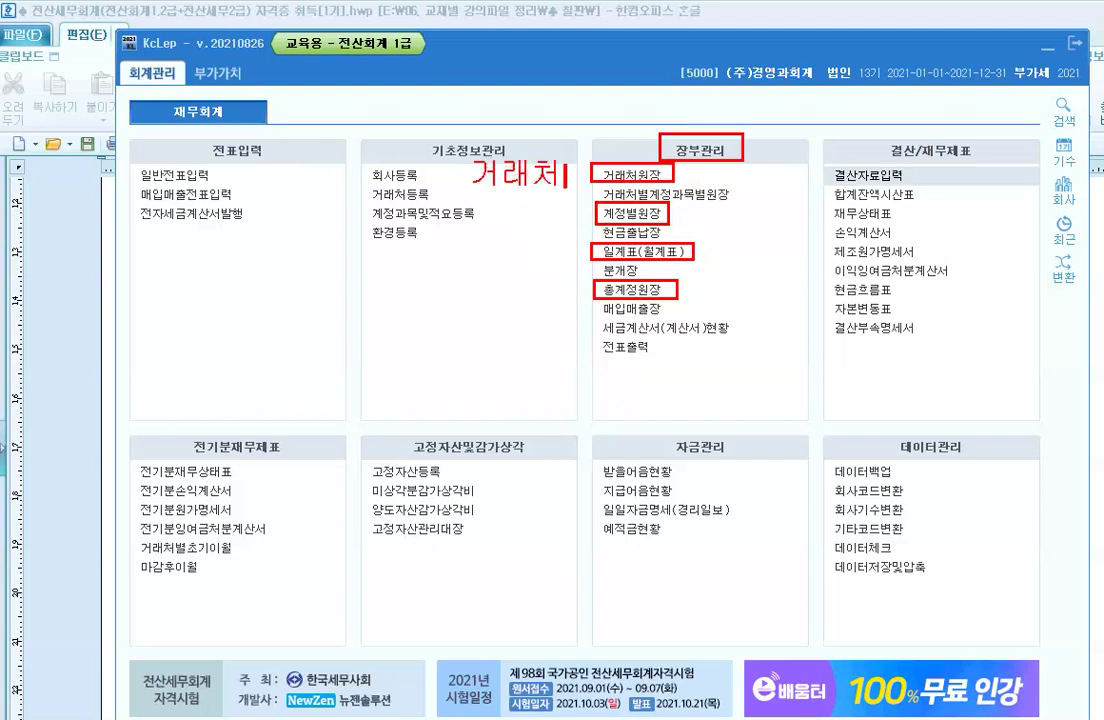
pyautogui.press('Return')
pyautogui.click(480, 216)
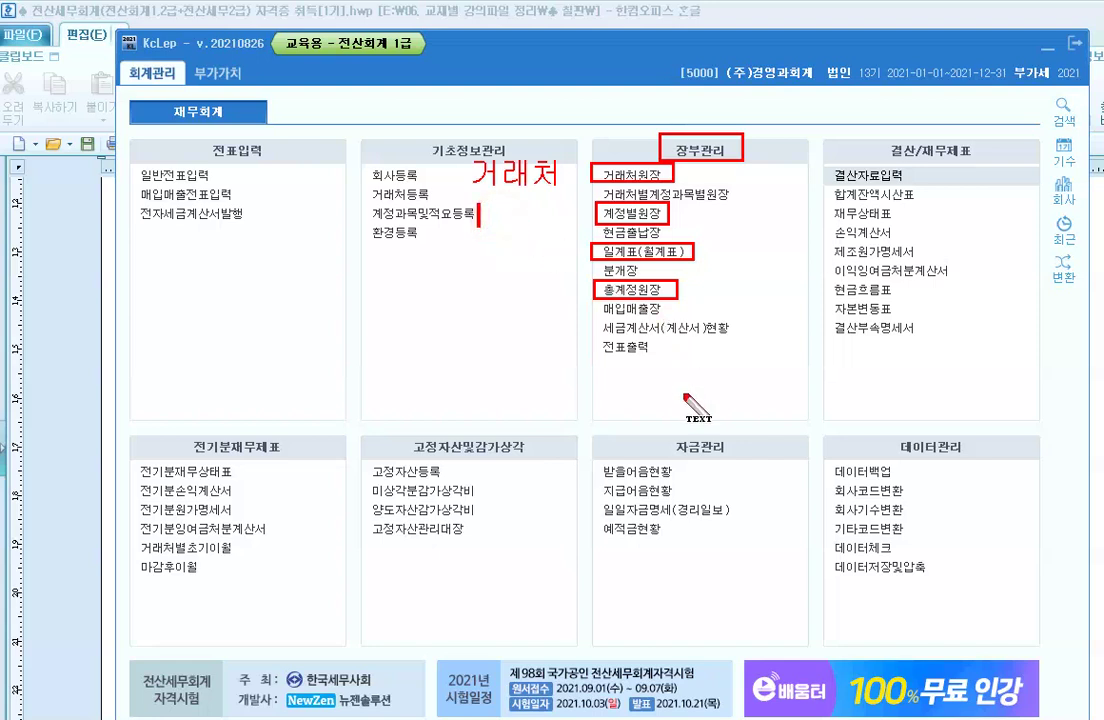
pyautogui.write('계정별')
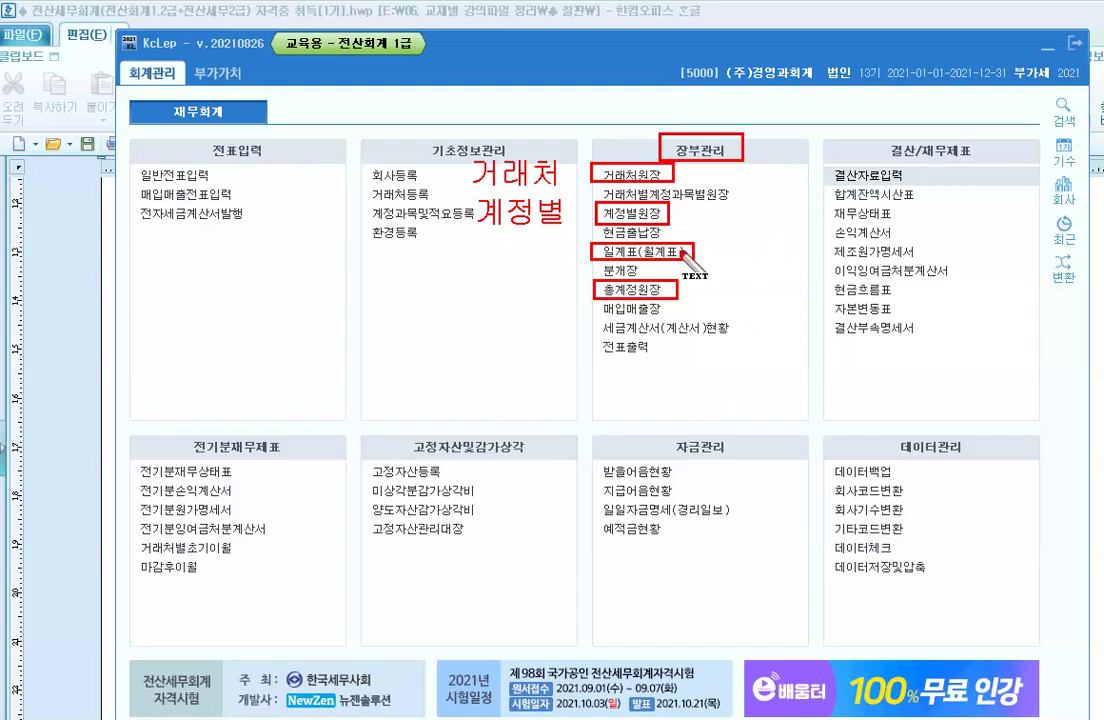
pyautogui.click(476, 252)
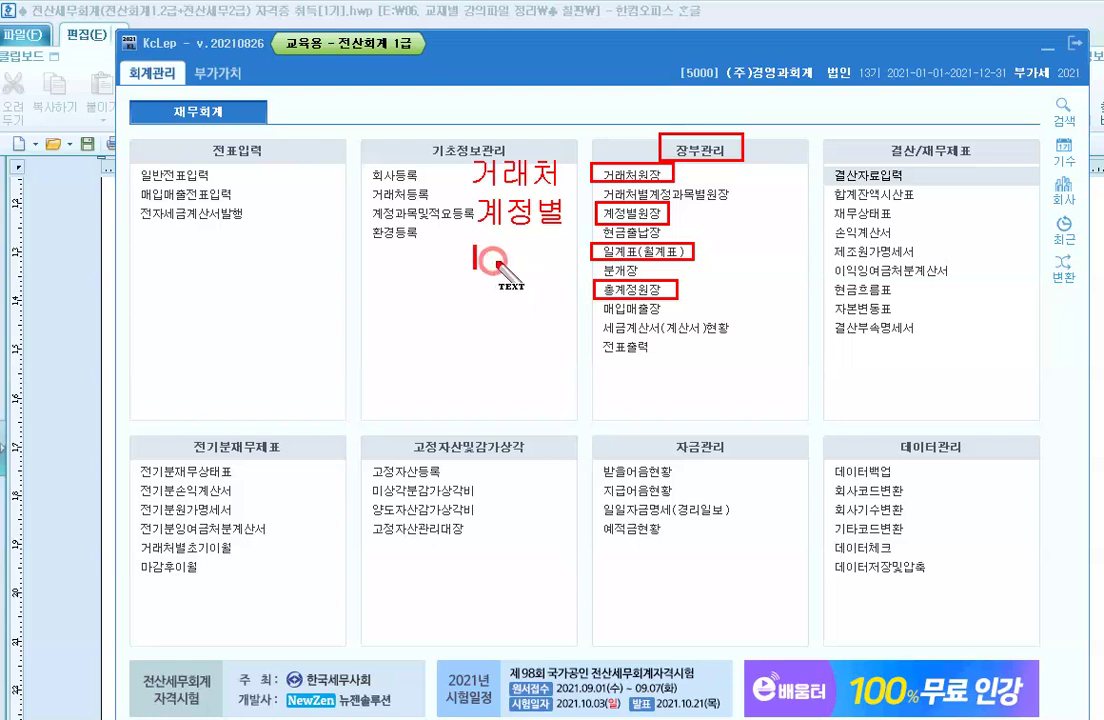
pyautogui.write('시')
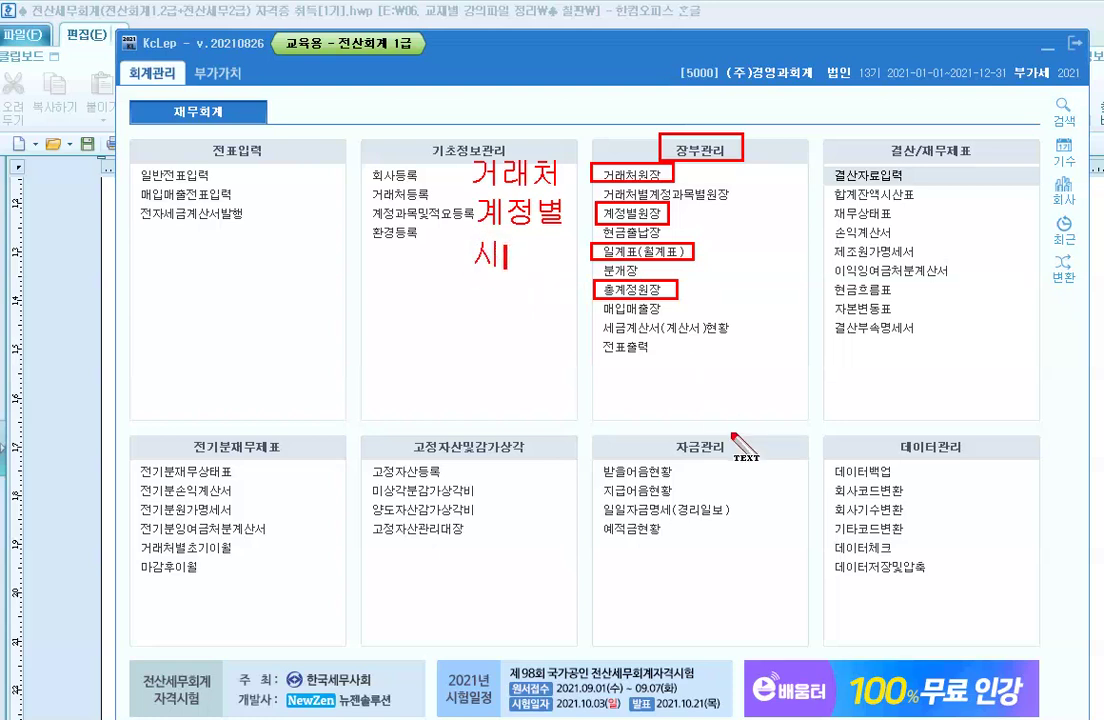
pyautogui.write('산표')
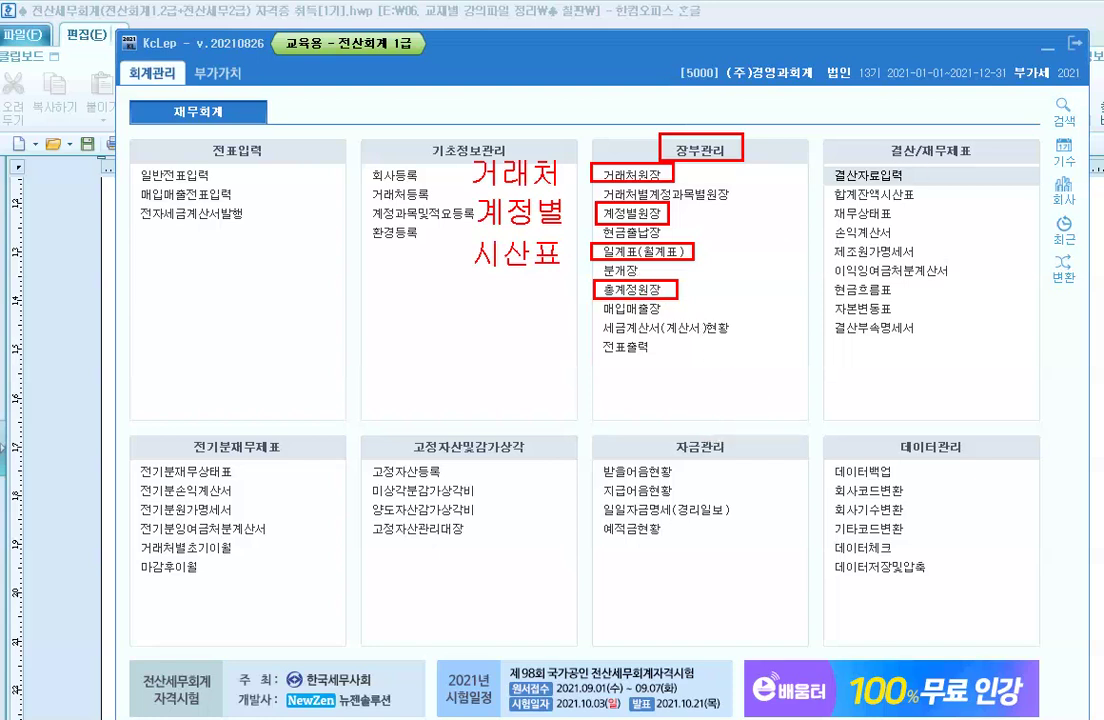
# Step: Write the five-line red note "자산, 부채, 자본, 수익, 비용", one word per line, under the 전표입력 entries
pyautogui.click(148, 248)
pyautogui.write('자산')
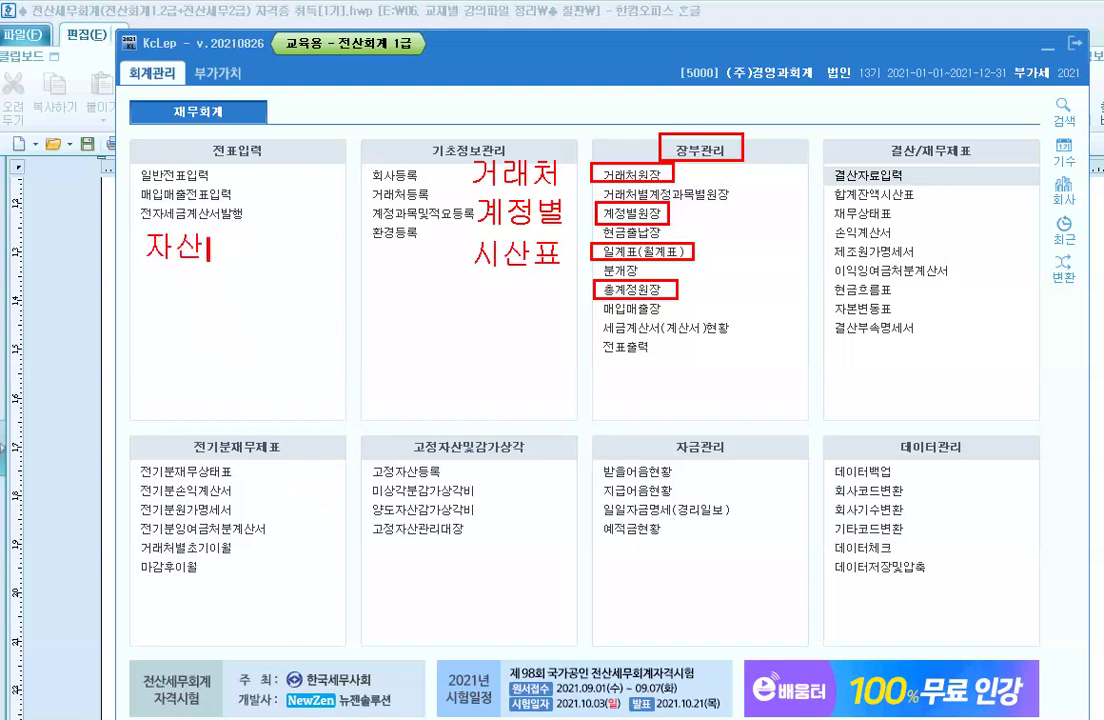
pyautogui.press('Return')
pyautogui.write('부채')
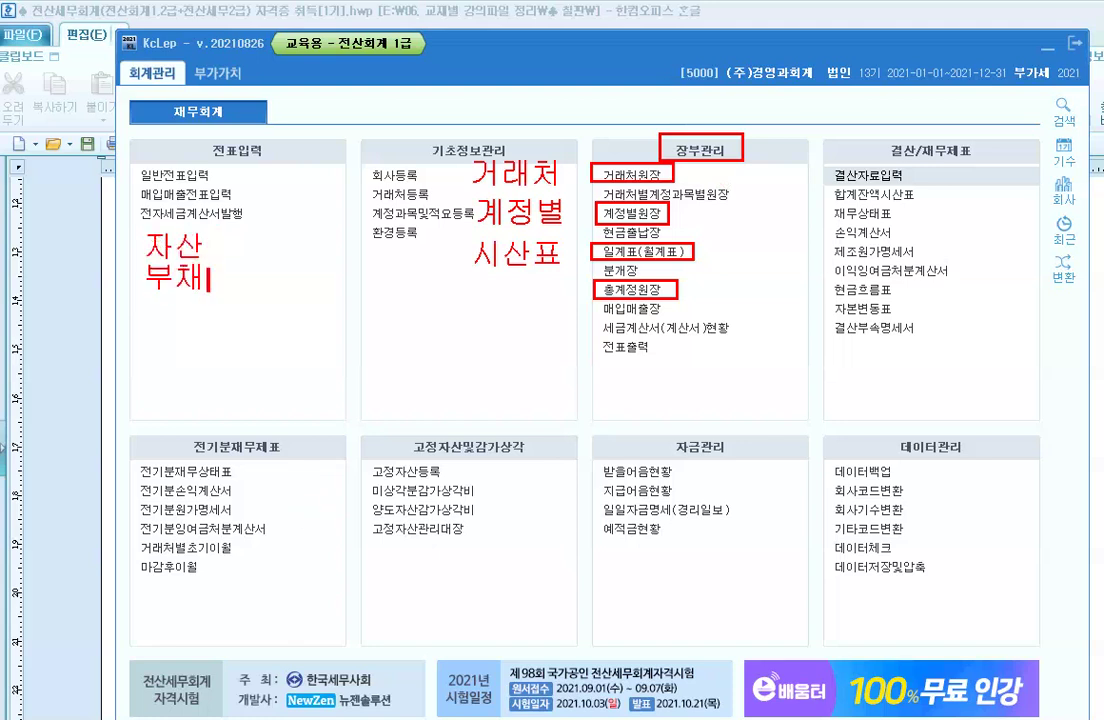
pyautogui.press('Return')
pyautogui.write('자본')
pyautogui.press('Return')
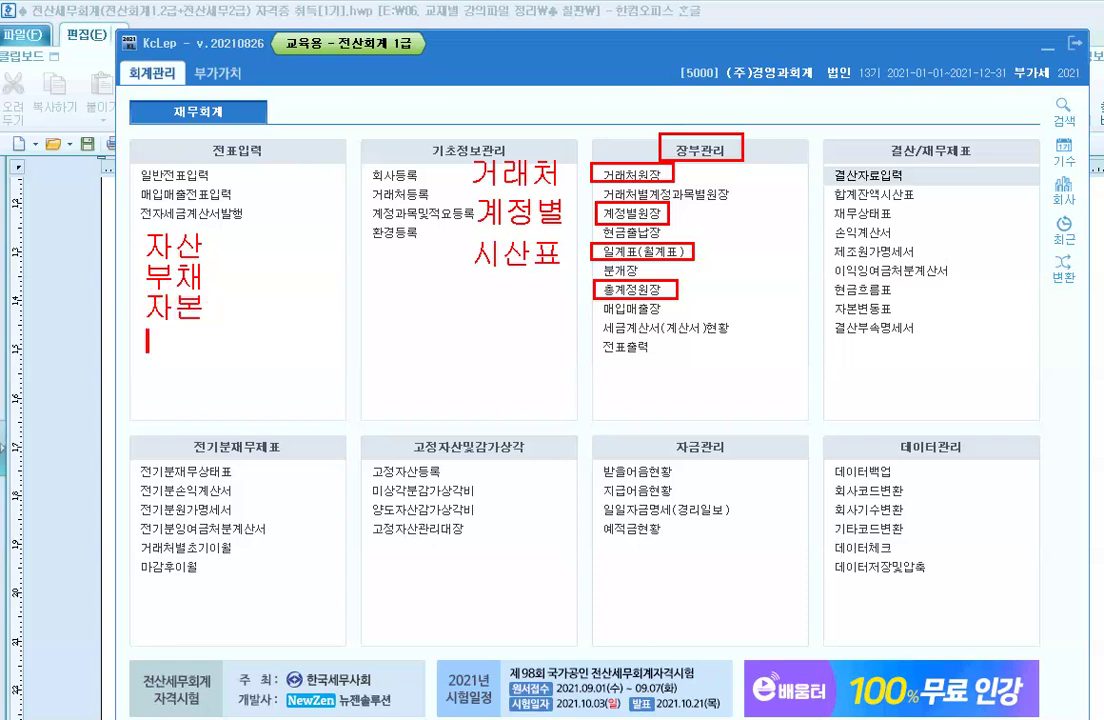
pyautogui.write('수익')
pyautogui.press('Return')
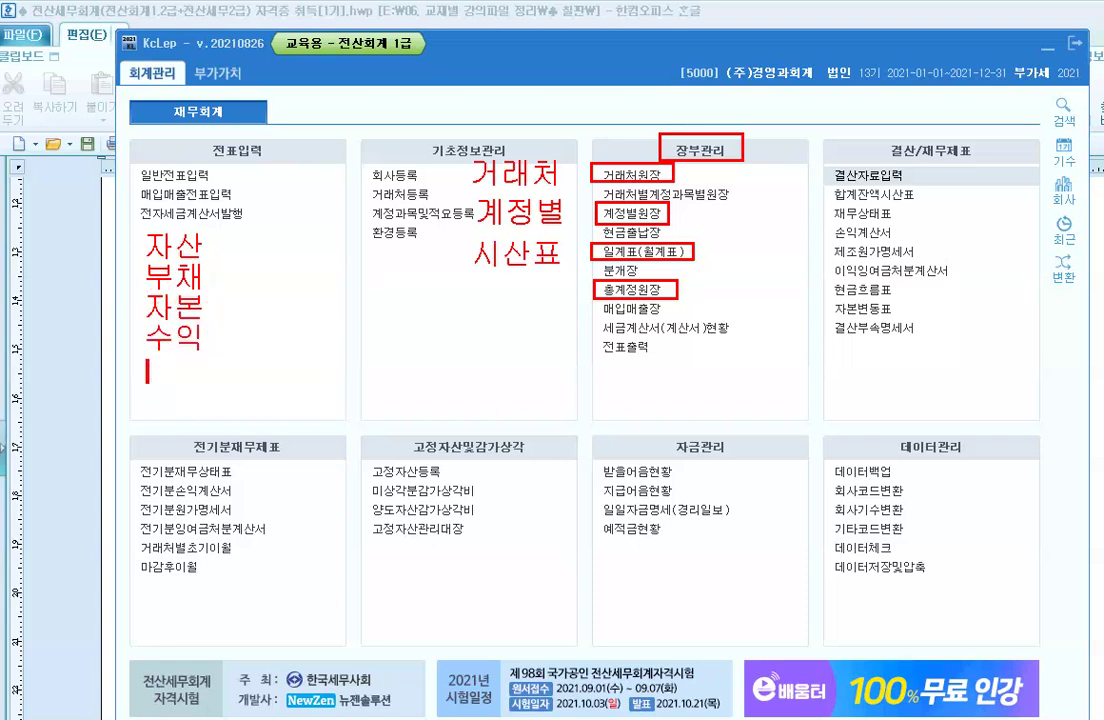
pyautogui.write('비용')
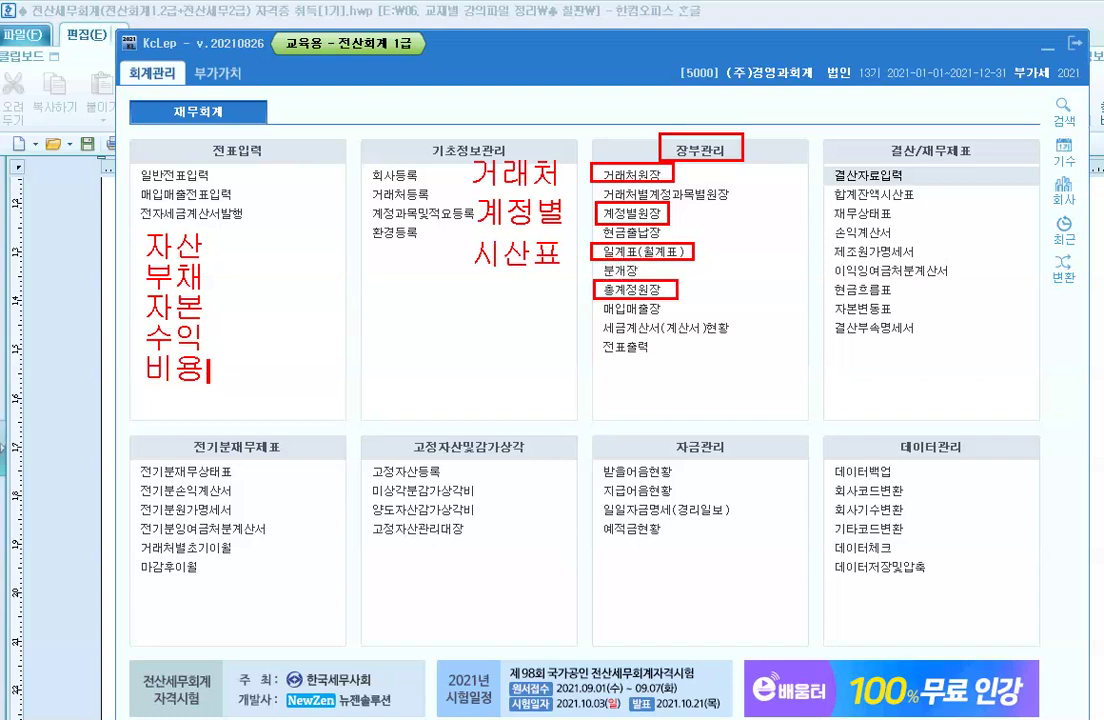
# Step: Add the red period note "5.12 ~ 5.23 5 ~ 6" beside the 일계표(월계표) entry
pyautogui.click(730, 254)
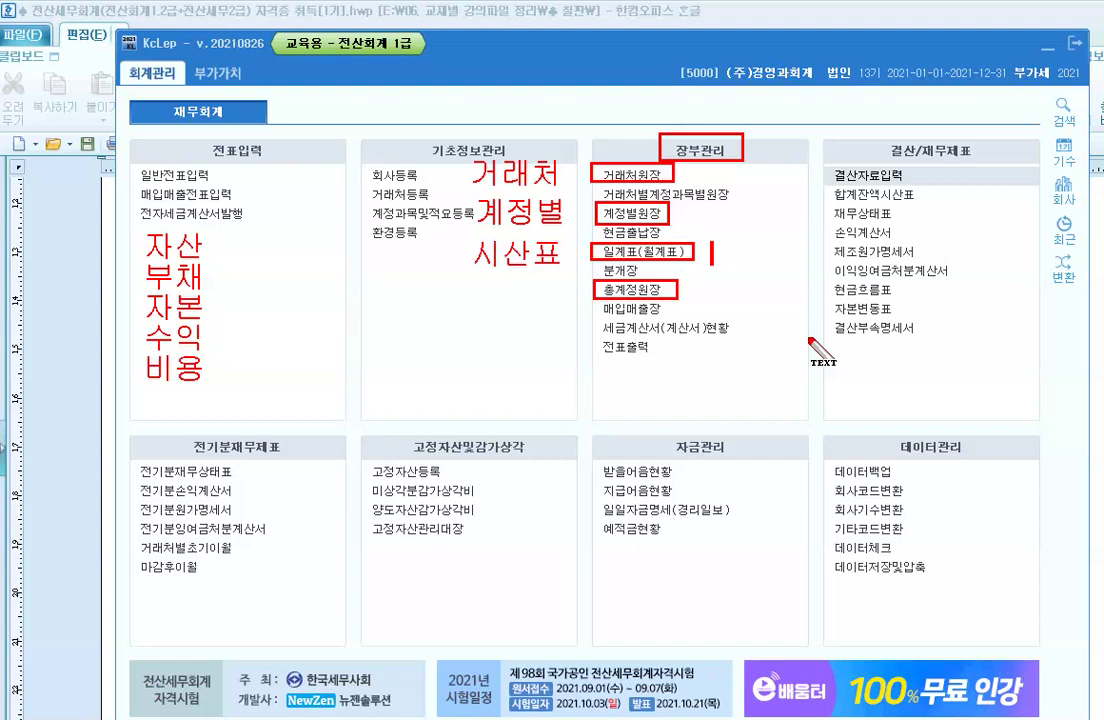
pyautogui.write('5.1')
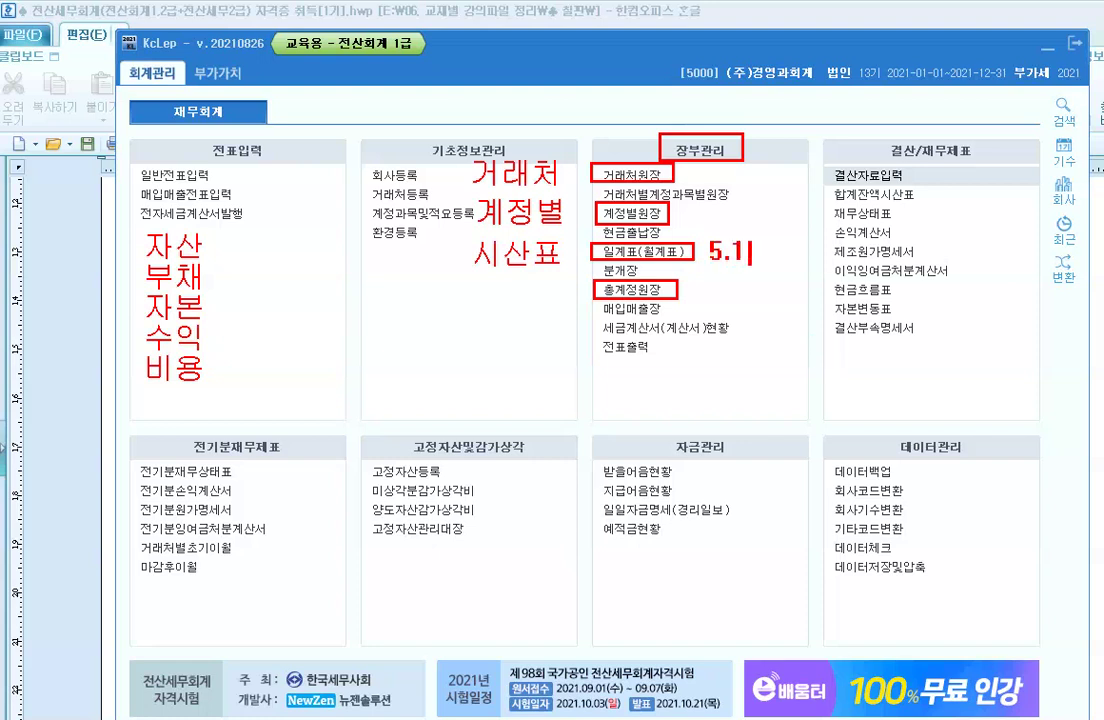
pyautogui.write('2 ~ 5.1')
pyautogui.press('BackSpace')
pyautogui.write('23')
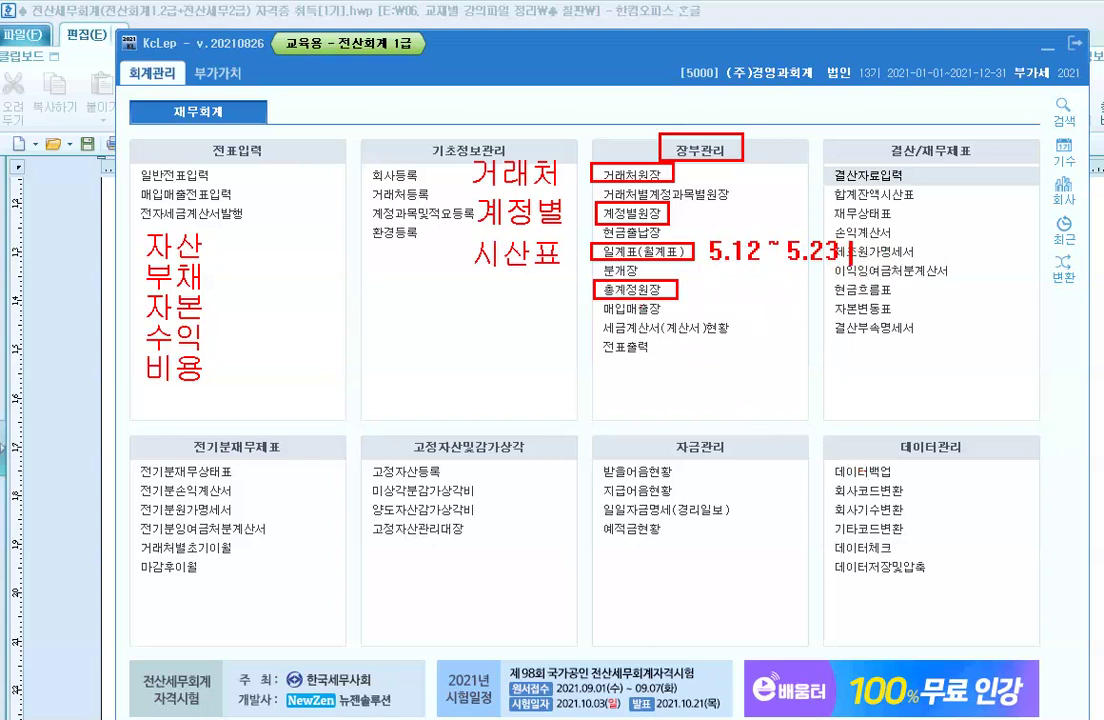
pyautogui.write('  5 ~ 6')
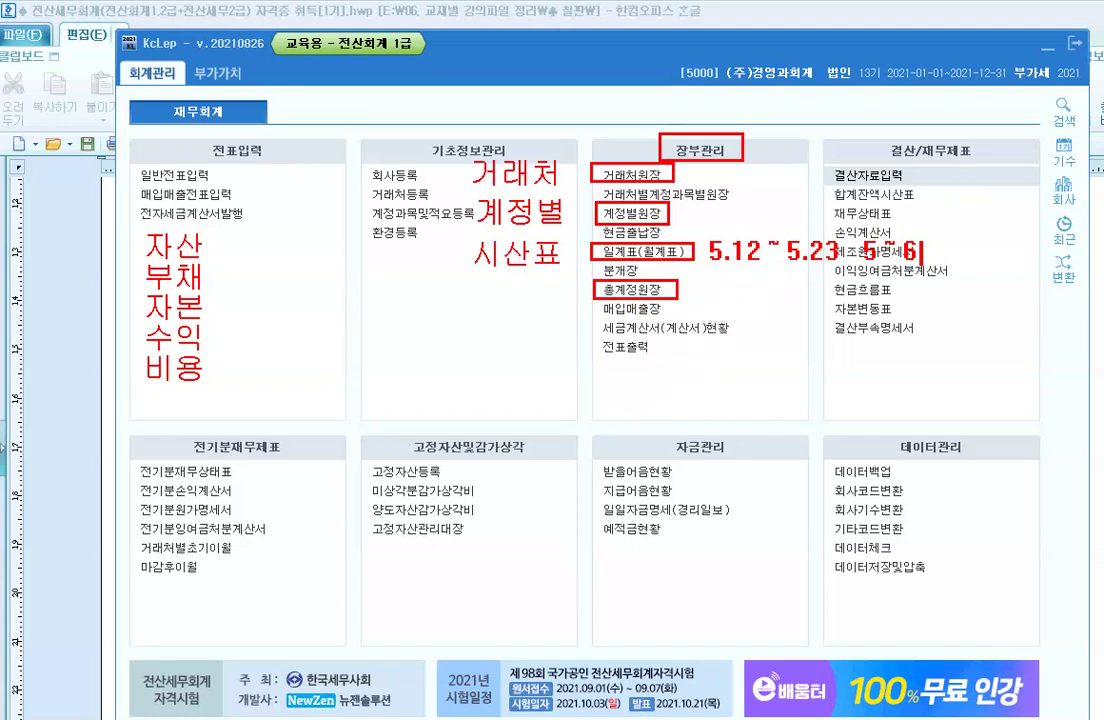
# Step: Add the red note "계정 -> 월별비교" beside the 총계정원장 entry
pyautogui.click(708, 292)
pyautogui.write('계정')
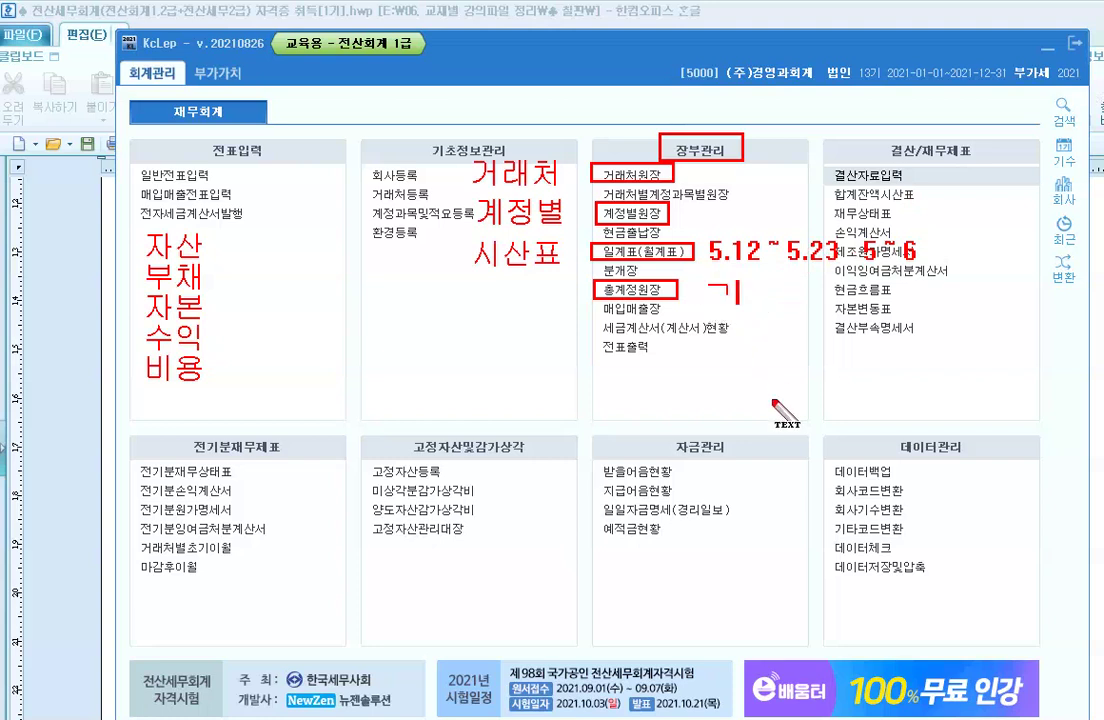
pyautogui.write(' -> ')
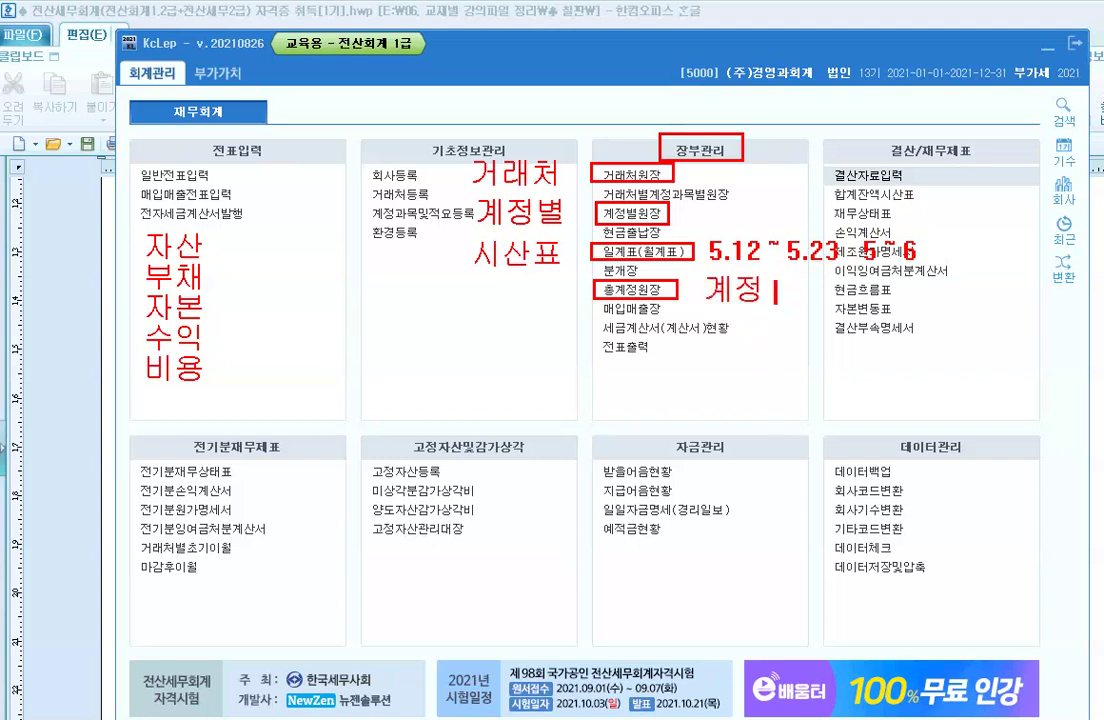
pyautogui.write('월별비교')
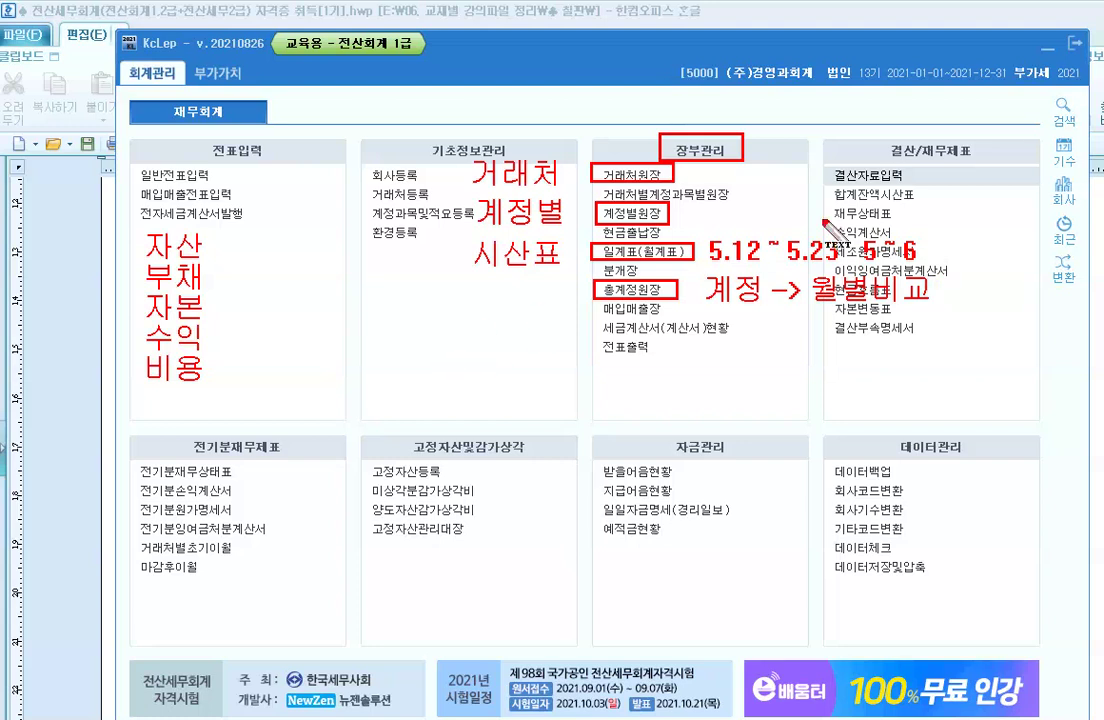
# Step: Write the red note "현금 -> 현금출납장" in the empty area beneath the 기초정보관리 entries
pyautogui.click(391, 408)
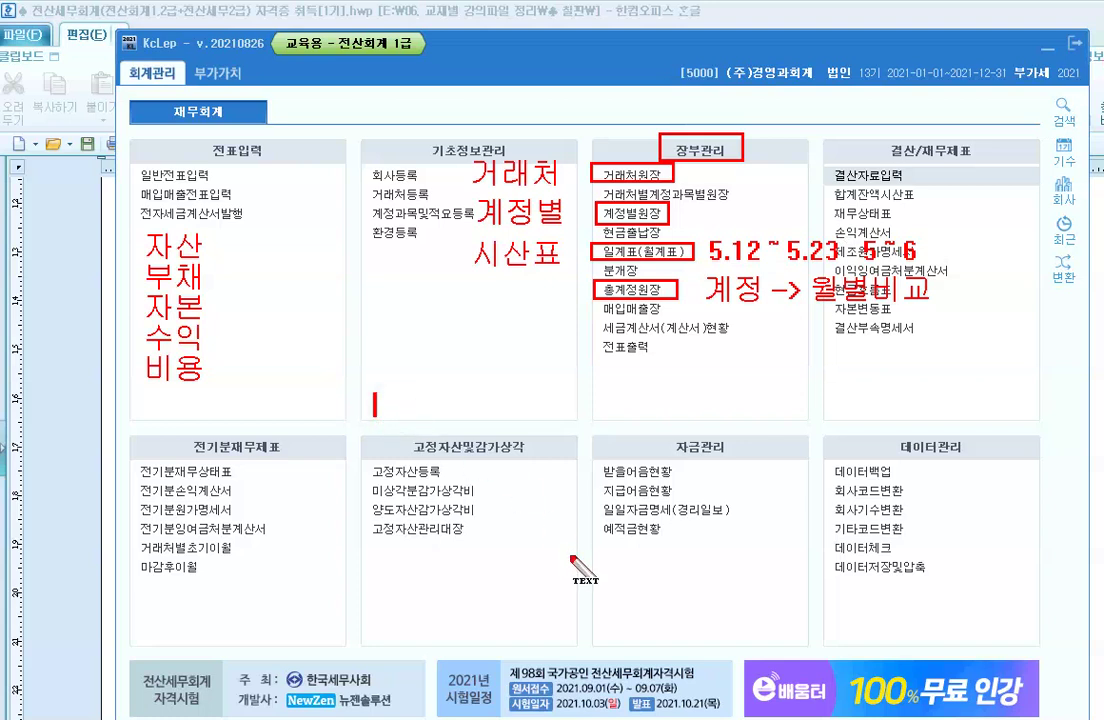
pyautogui.write('현금 ')
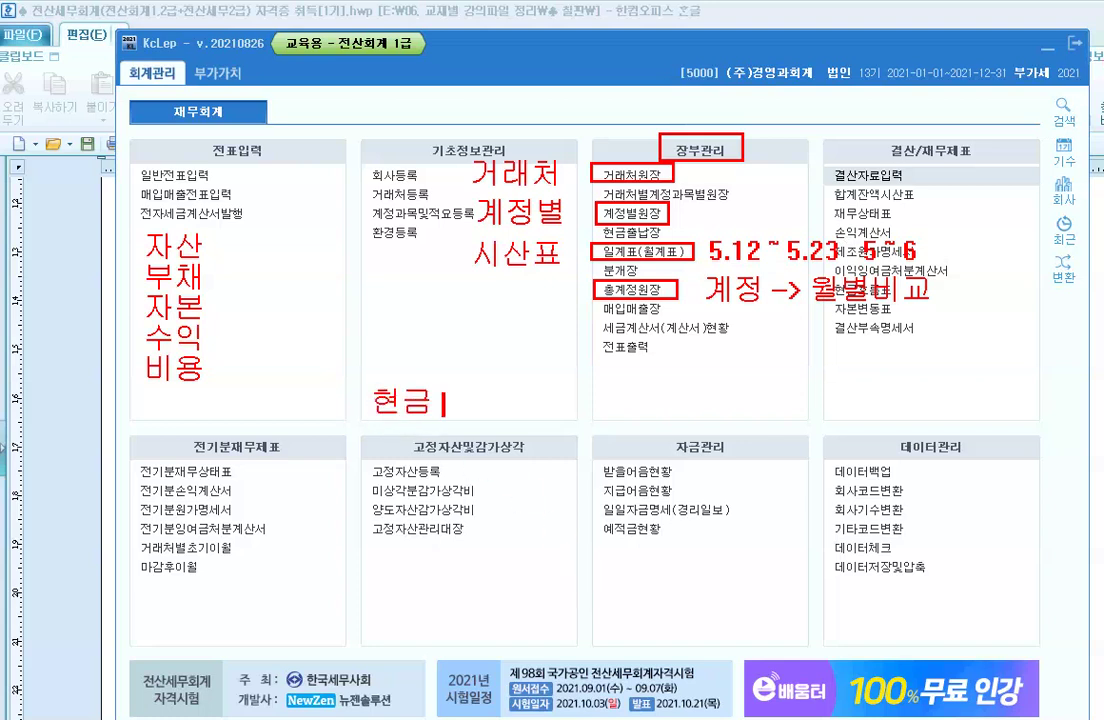
pyautogui.write('->')
pyautogui.write('현금출')
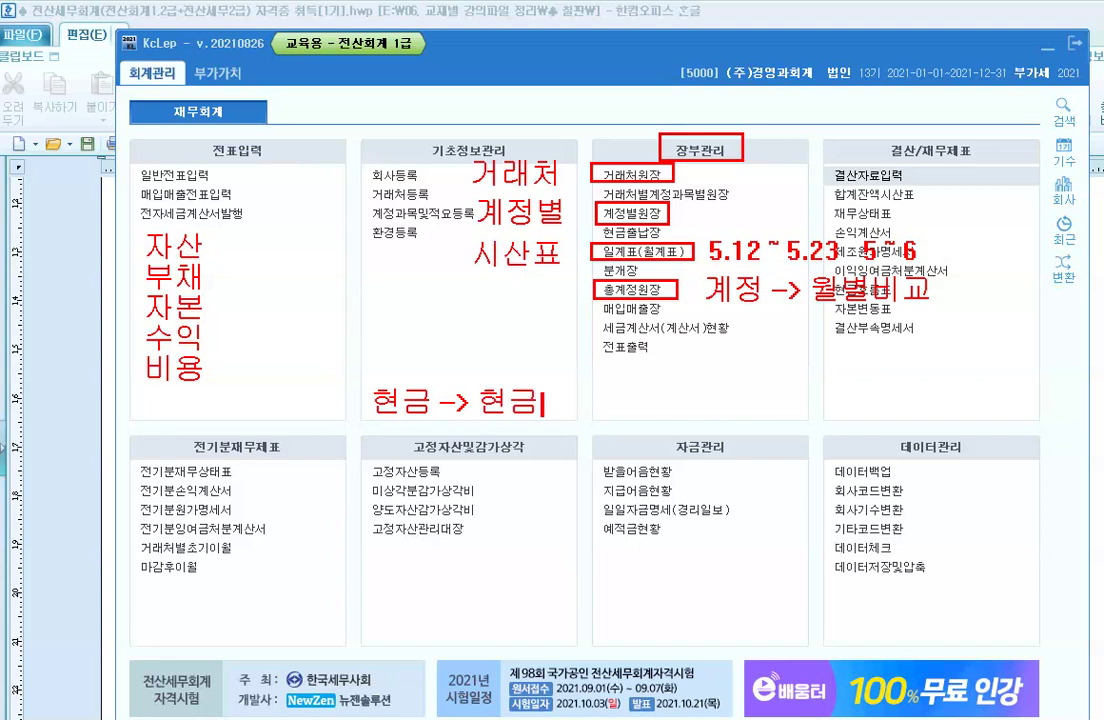
pyautogui.write('납장')
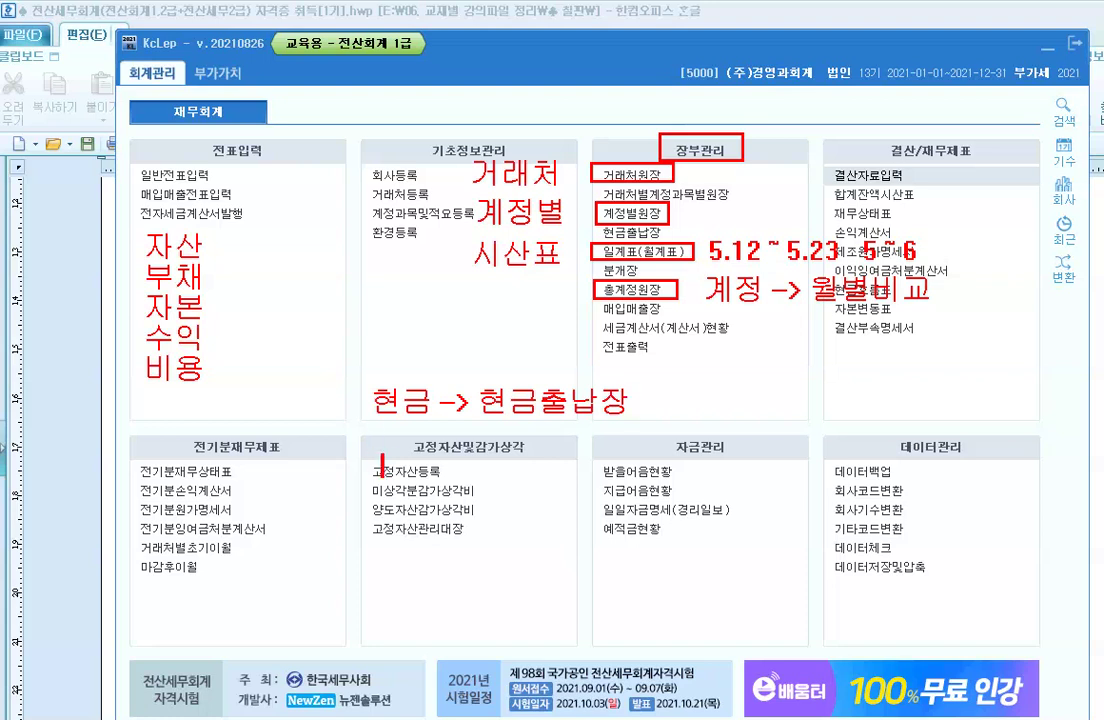
# Step: Add the red note "일계표(월계표)" directly below the word 현금출납장
pyautogui.write('일계표')
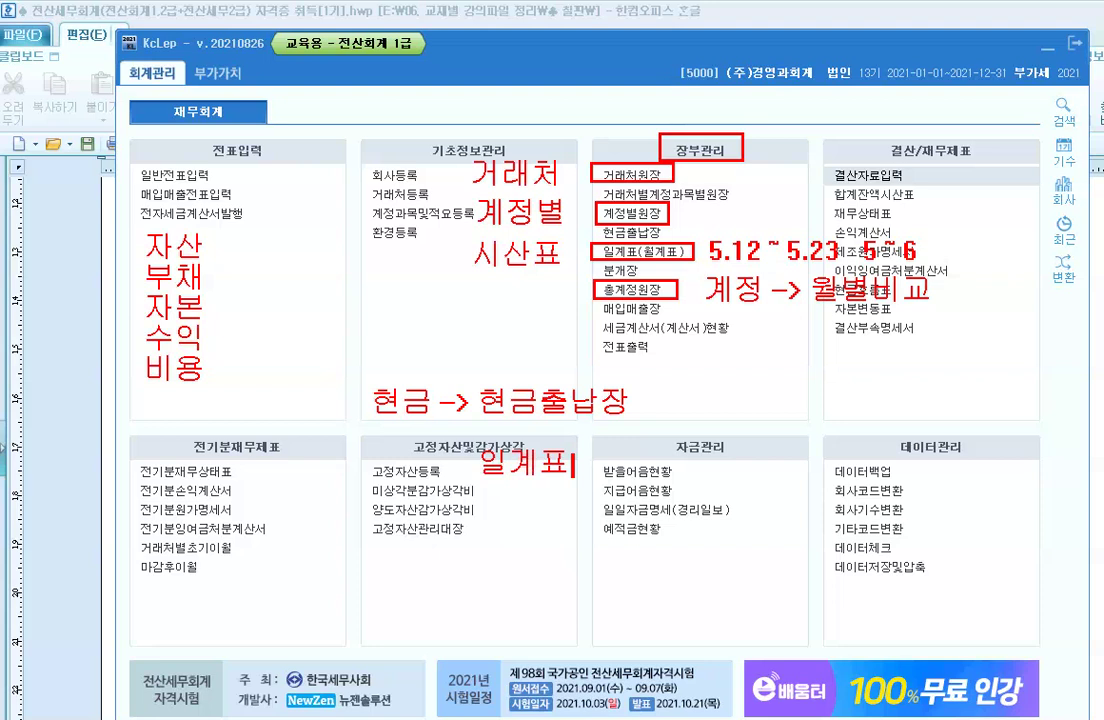
pyautogui.write('(')
pyautogui.write('월')
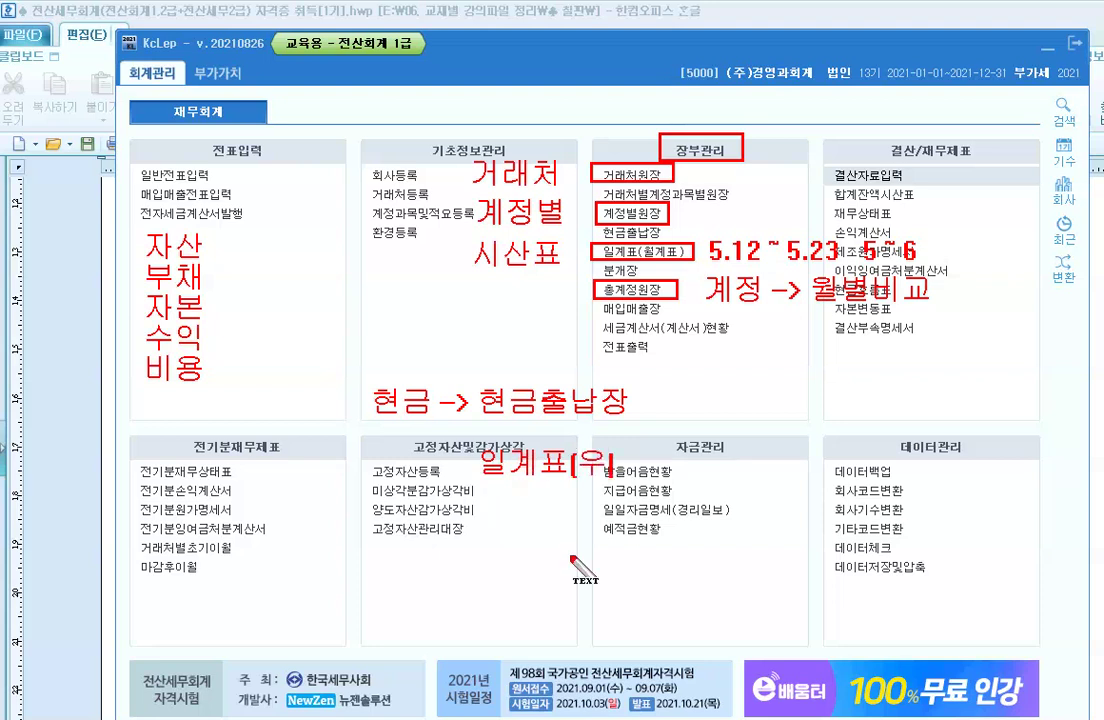
pyautogui.write('계표')
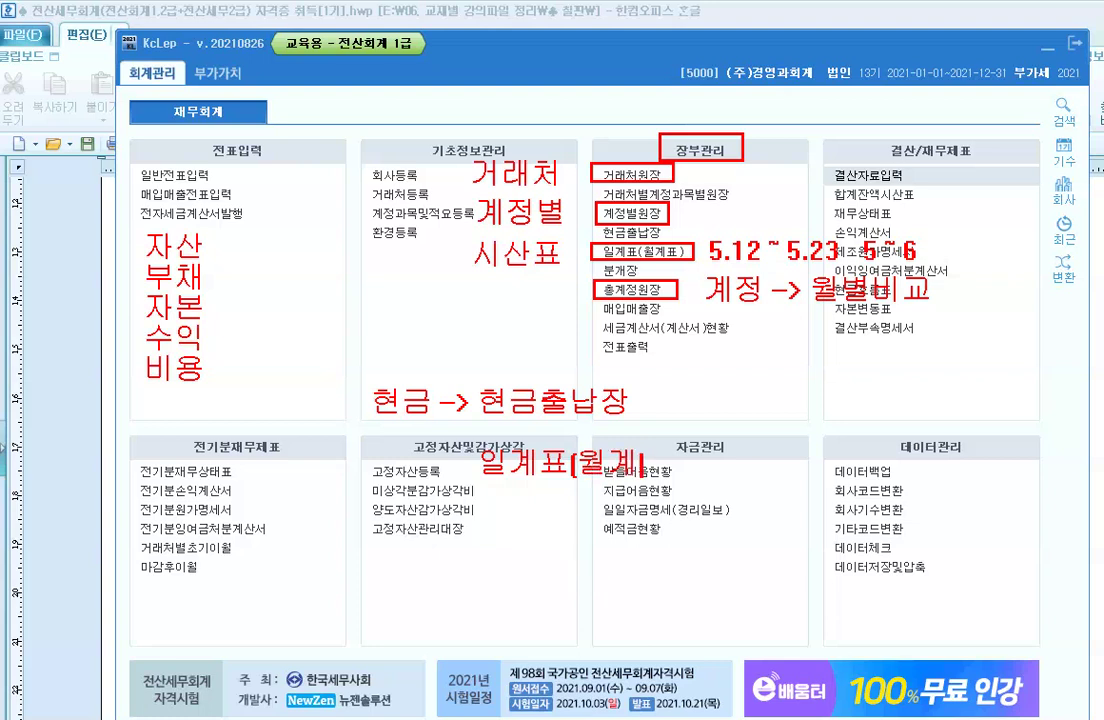
pyautogui.write(')')
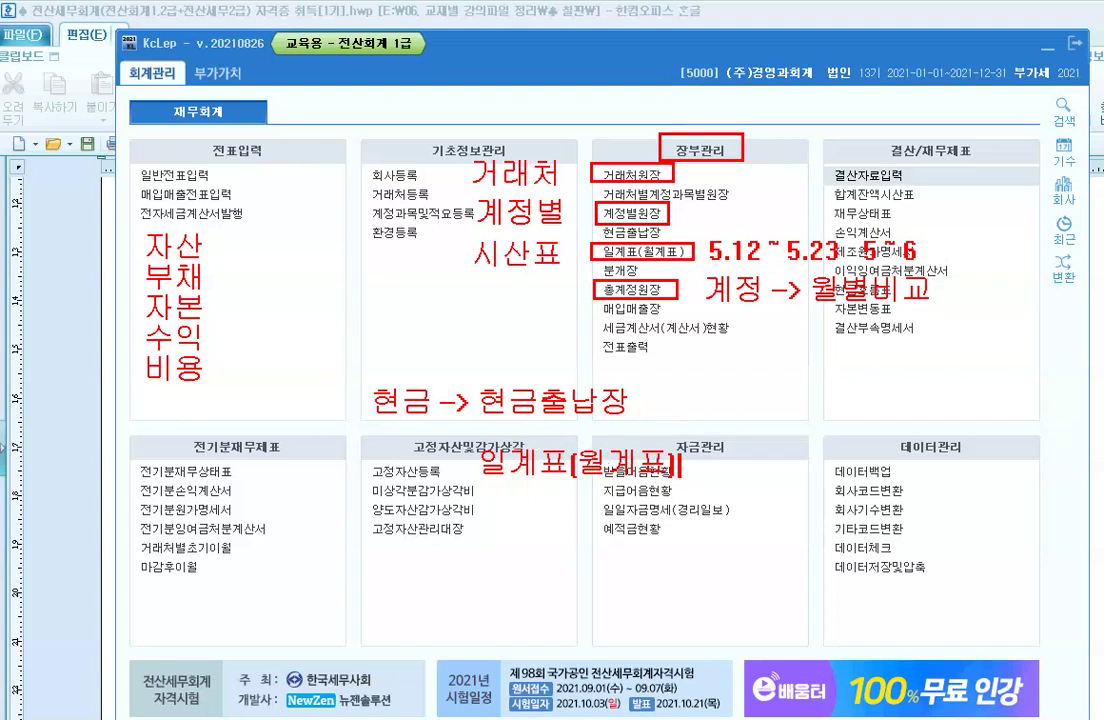
# Step: Extend the red 현금출납장 note with "-> 잔액, 수입, 지출" on the same line
pyautogui.click(680, 411)
pyautogui.write('->')
pyautogui.write('잔액')
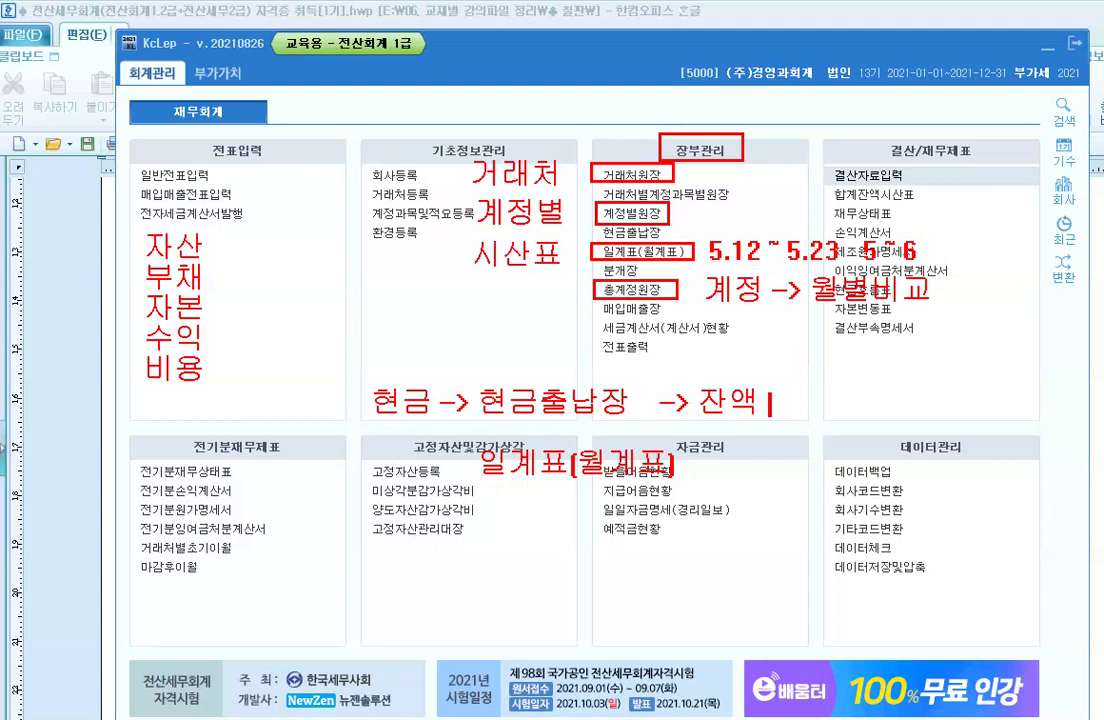
pyautogui.press('BackSpace')
pyautogui.write(', ')
pyautogui.write('수입')
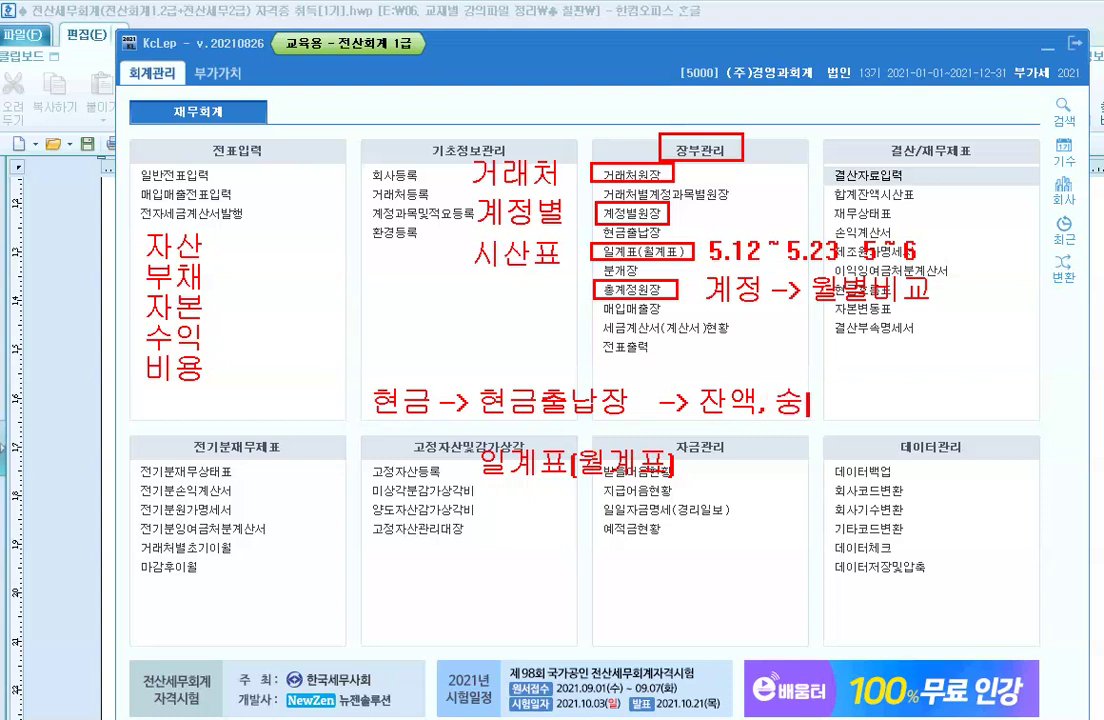
pyautogui.write(', 지출')
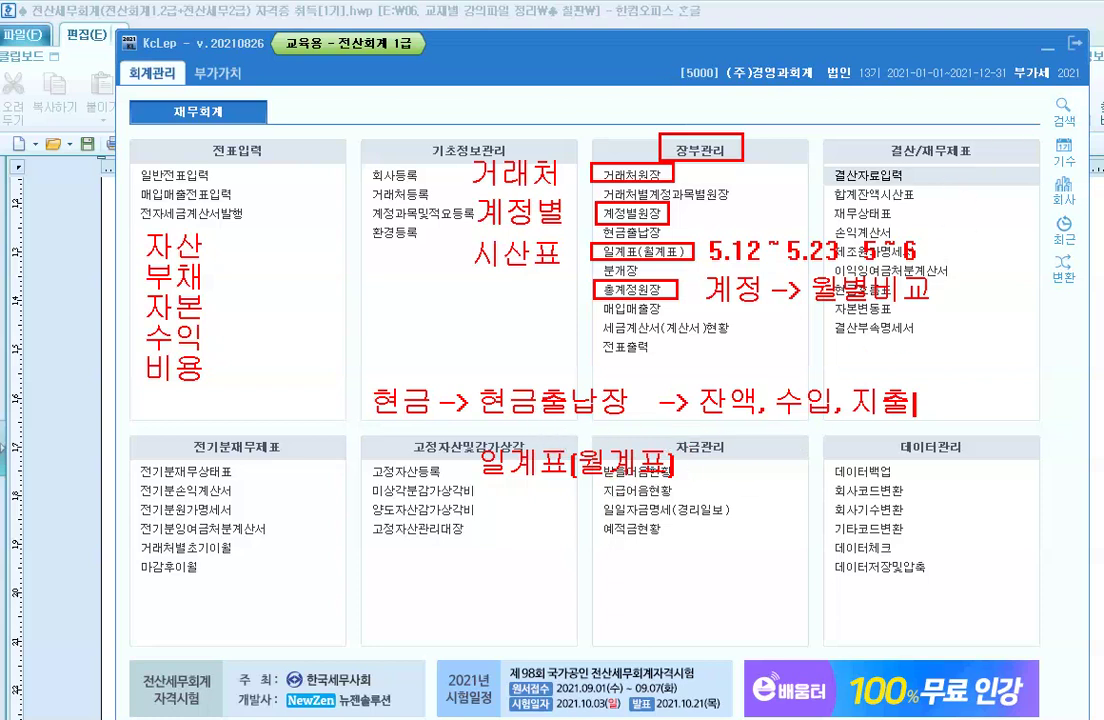
# Step: Extend the red 일계표(월계표) note with "-> 계정과목, 통합계정" on the same line
pyautogui.click(694, 465)
pyautogui.write('-> 계')
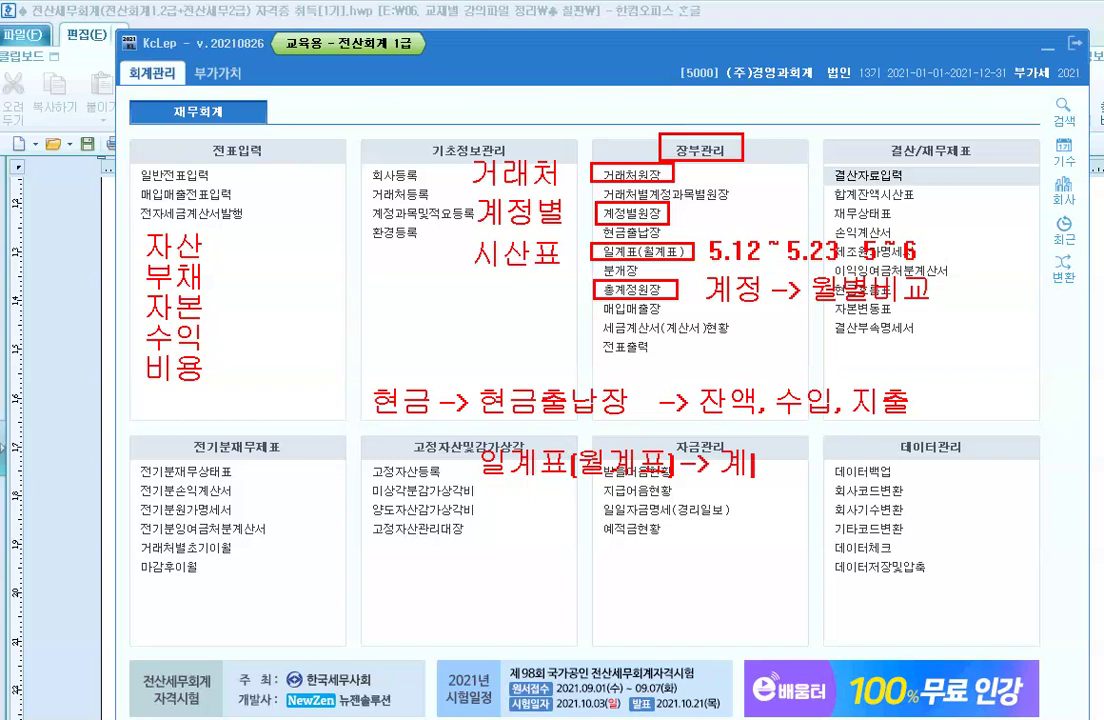
pyautogui.write('정과목')
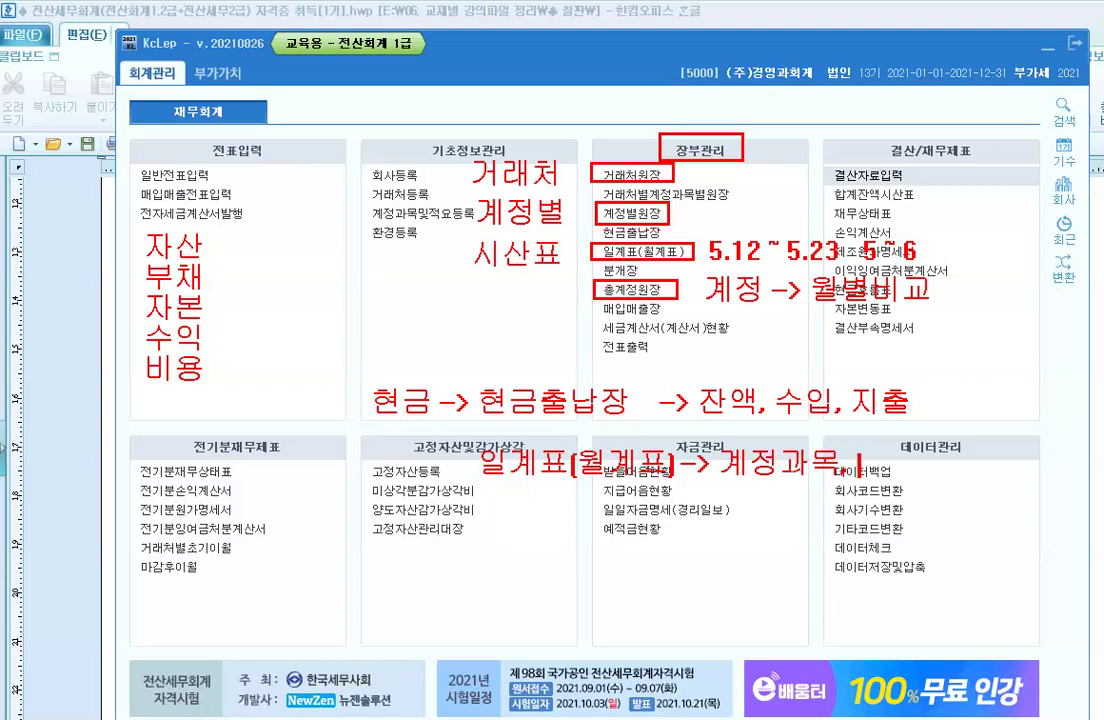
pyautogui.write(' , 통합')
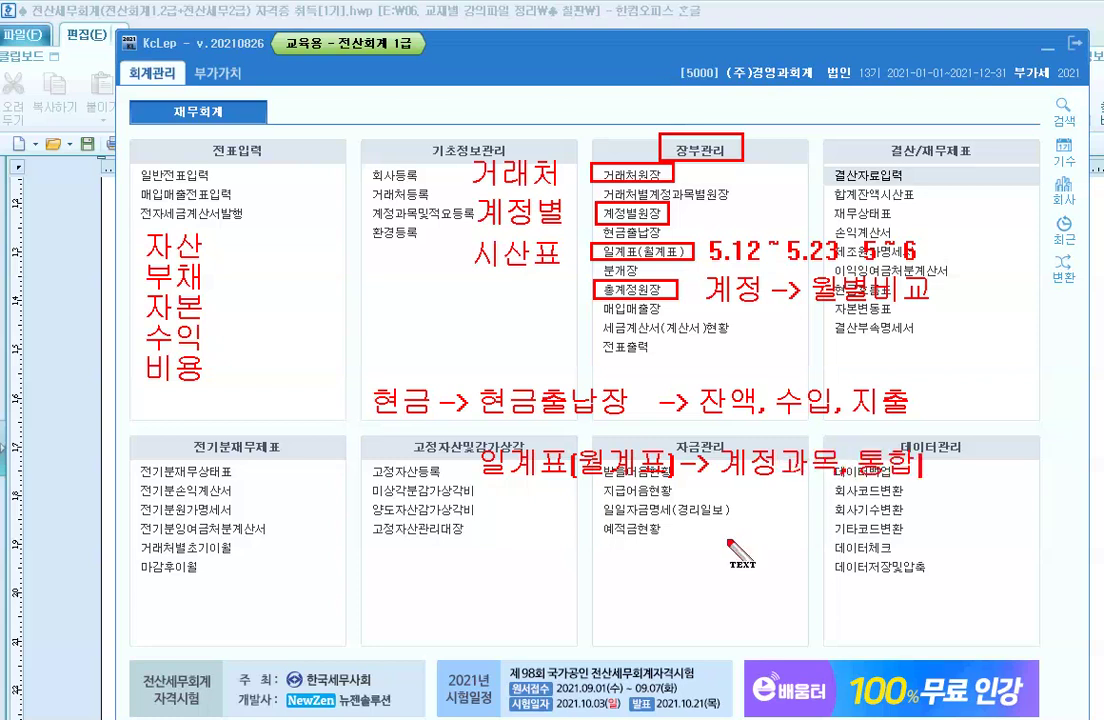
pyautogui.write('계정')
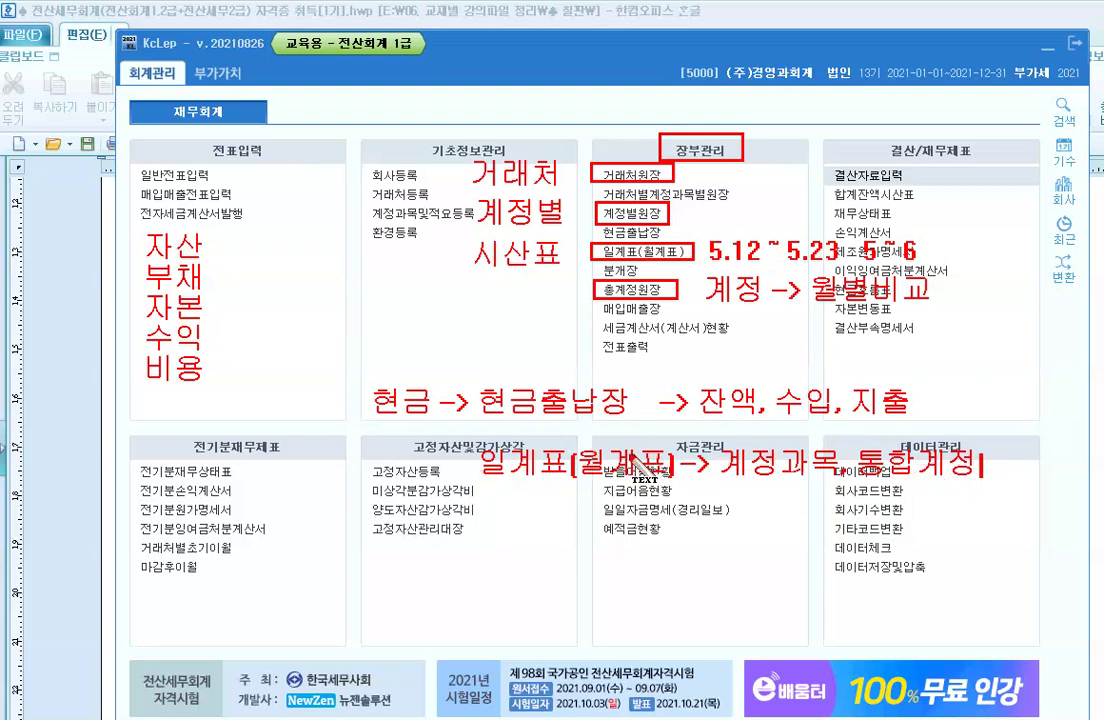
# Step: Clear all annotations and open the 일계표(월계표) ledger from the 장부관리 group
pyautogui.press('Escape')
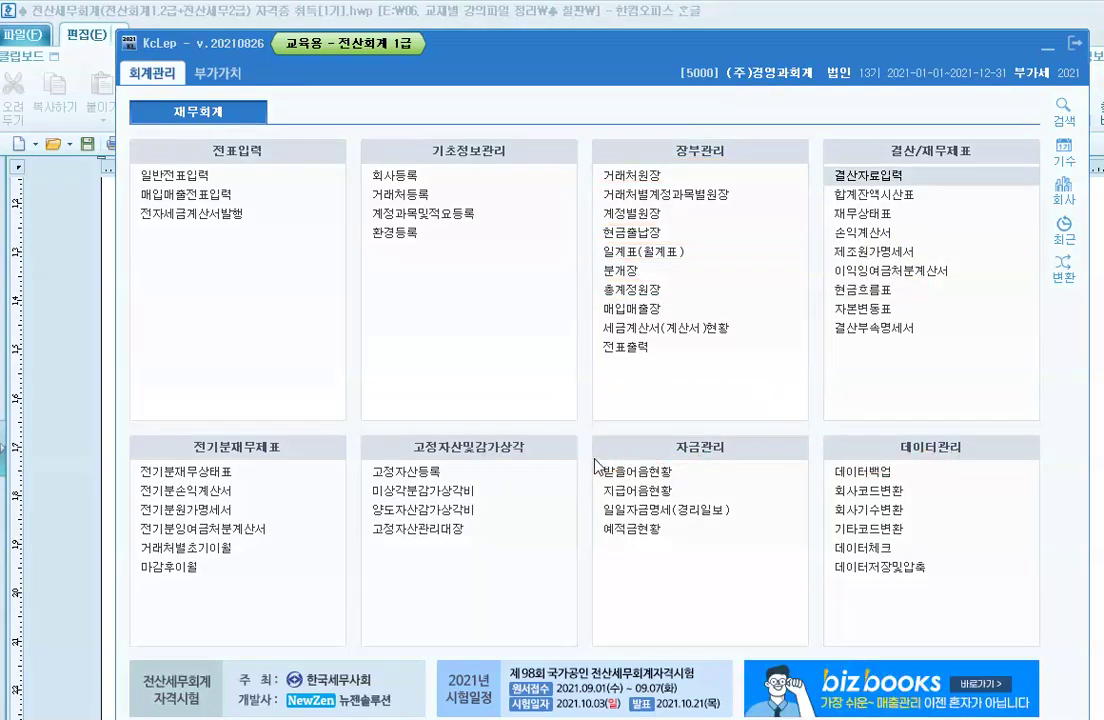
pyautogui.click(628, 254)
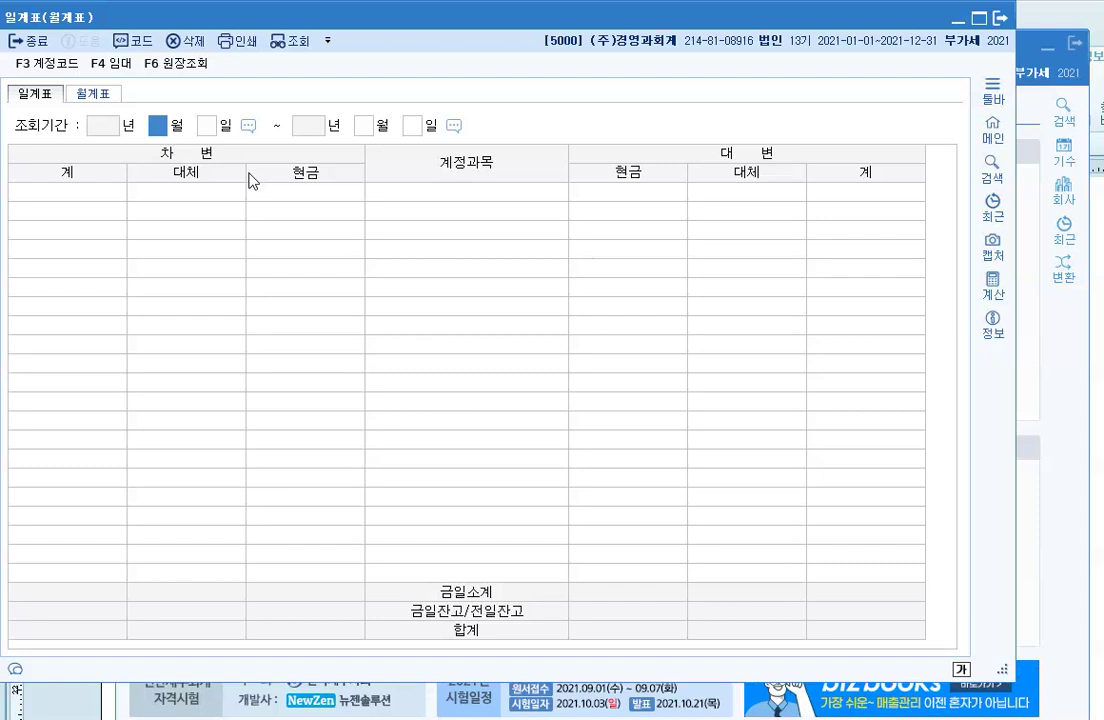
pyautogui.write('3')
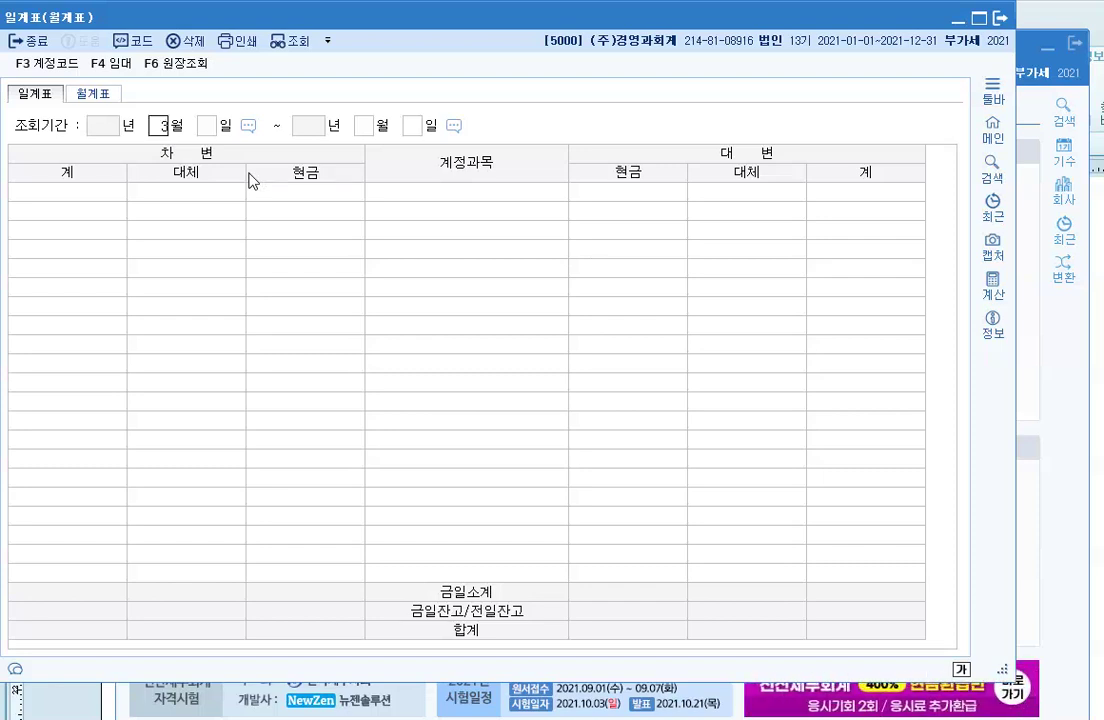
pyautogui.press('BackSpace')
pyautogui.click(218, 211)
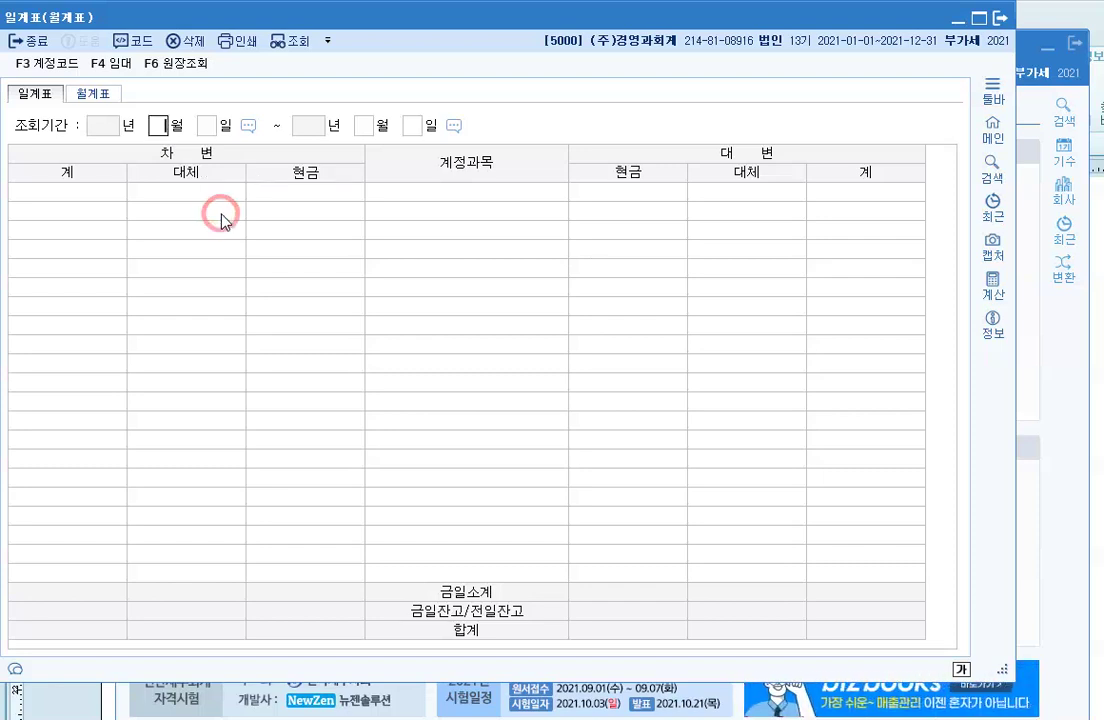
pyautogui.click(306, 228)
# Step: Switch to the monthly 월계표 and query the period from month 3 to month 3
pyautogui.click(93, 93)
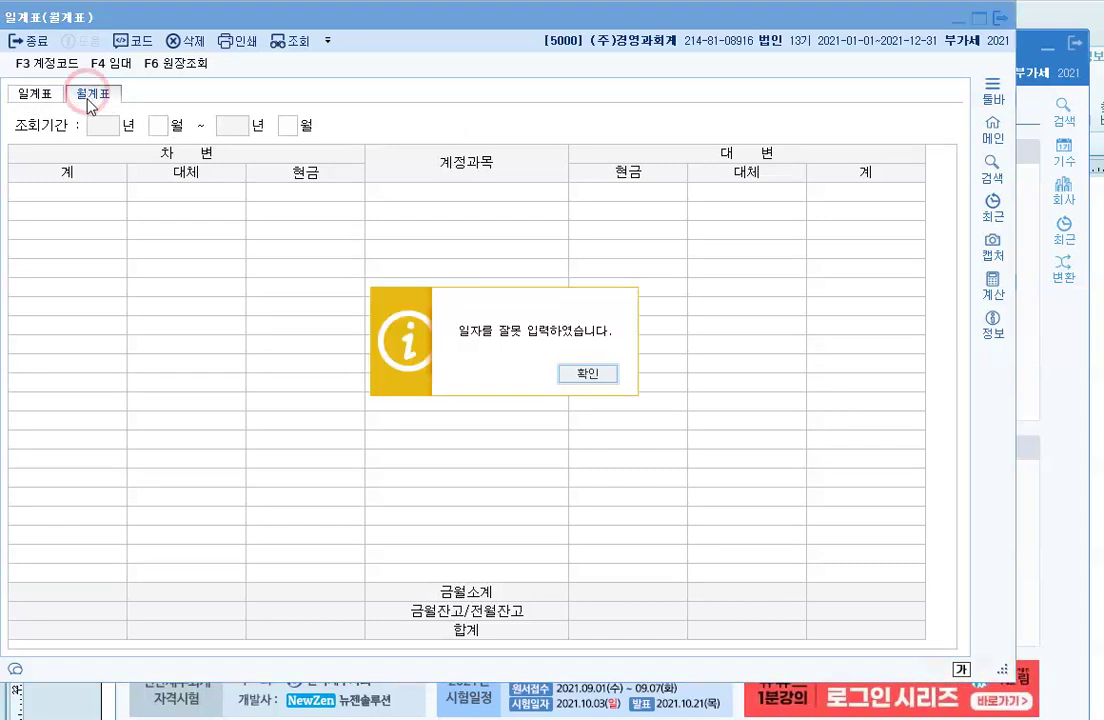
pyautogui.click(588, 375)
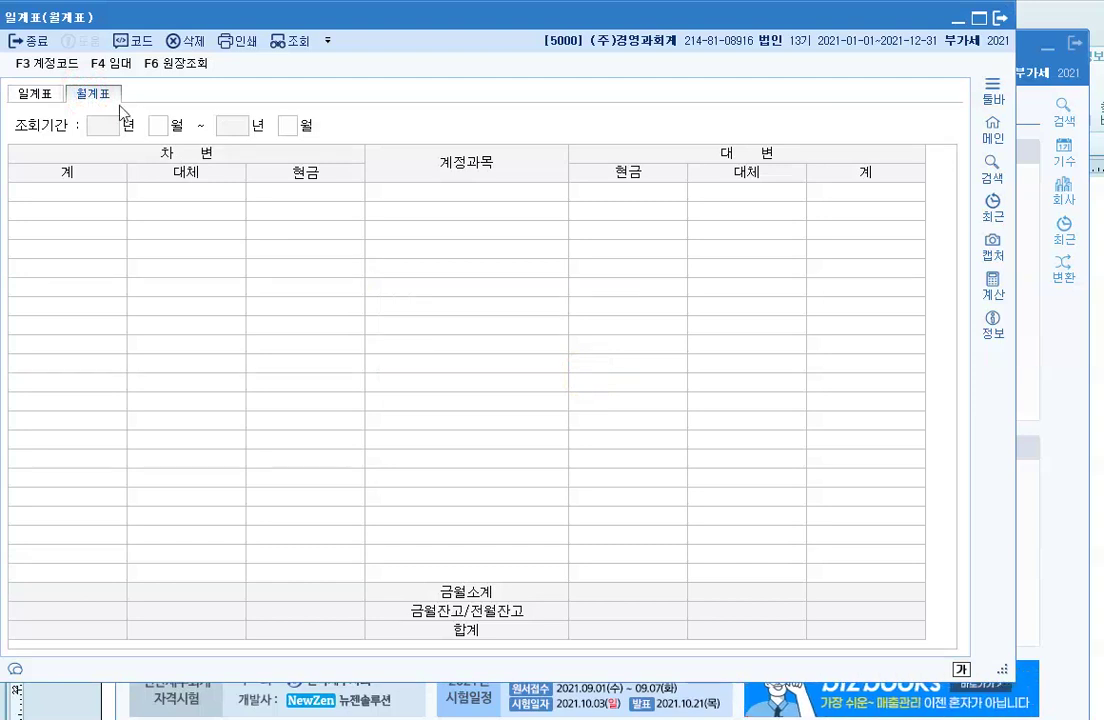
pyautogui.click(152, 128)
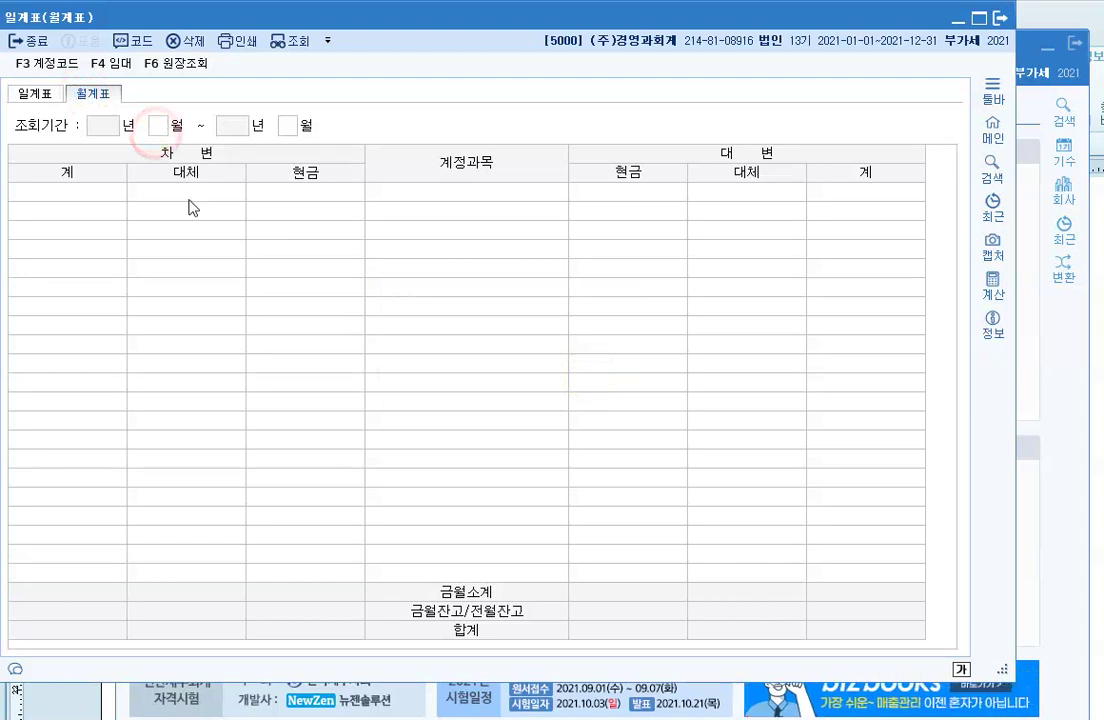
pyautogui.click(159, 128)
pyautogui.write('3')
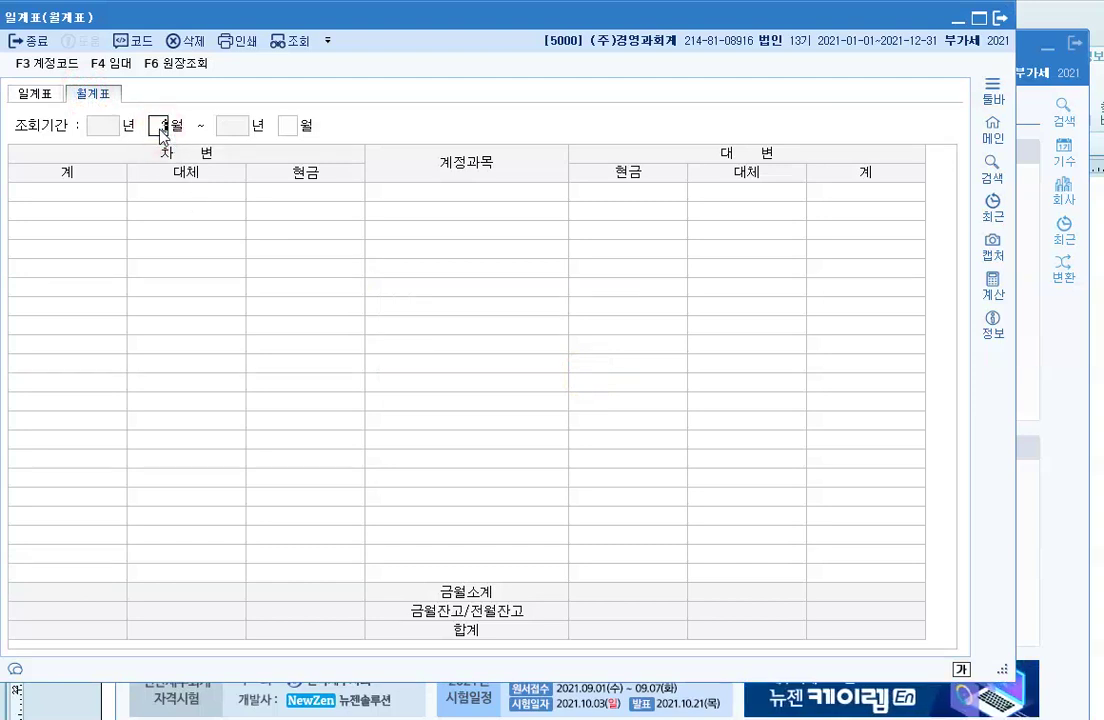
pyautogui.press('Return')
pyautogui.write('3')
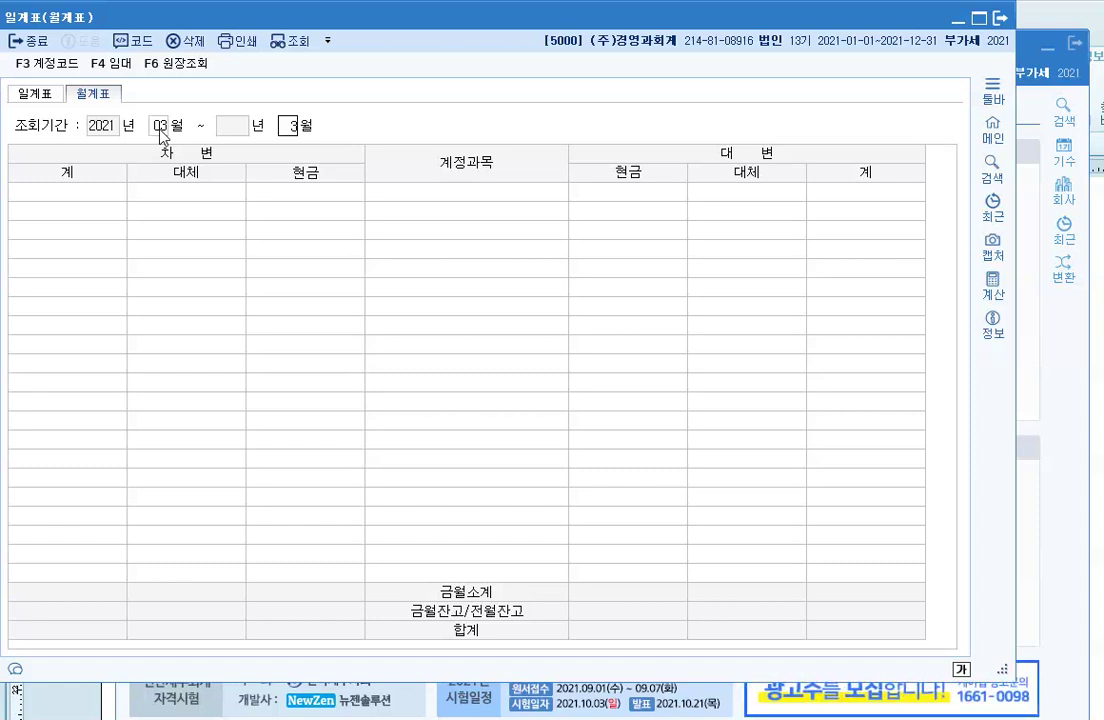
pyautogui.press('Return')
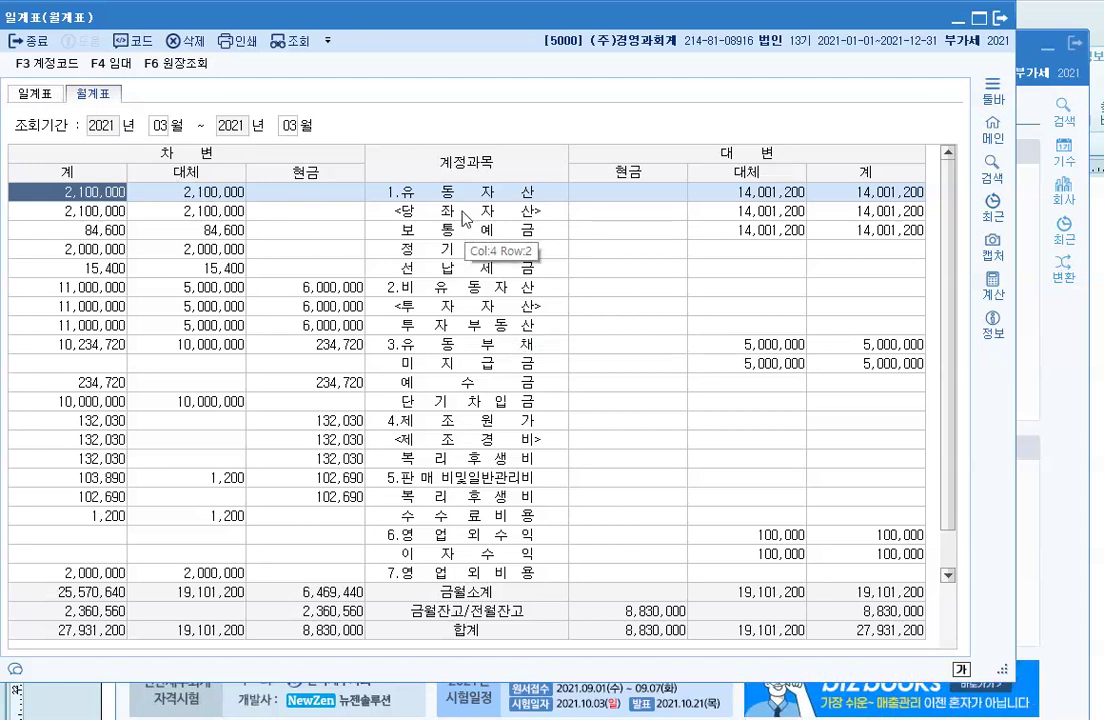
pyautogui.scroll(-1, 464, 203)
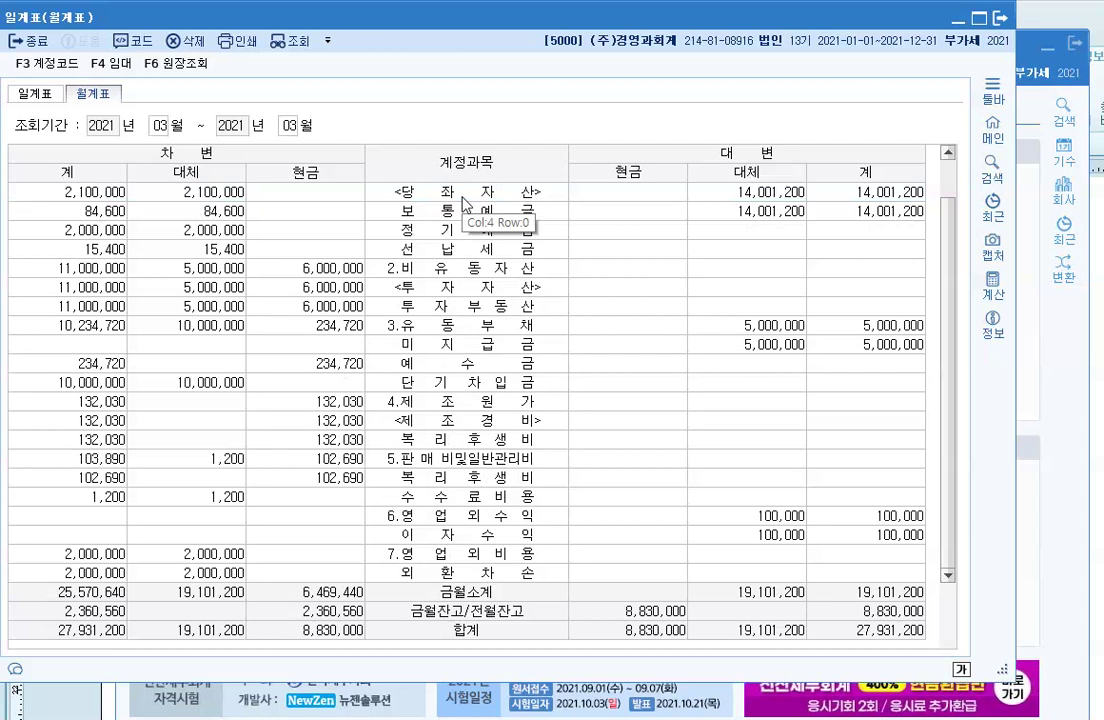
pyautogui.scroll(1, 464, 203)
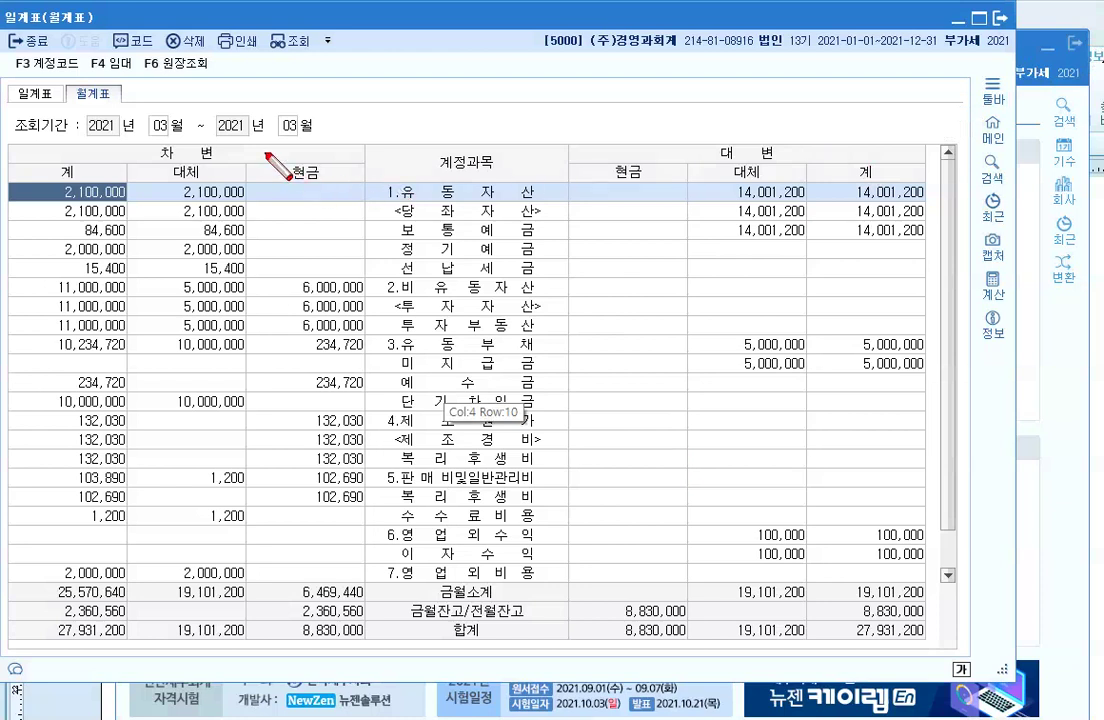
# Step: Draw red boxes around both 현금 headings, labelling the 차변 one "지출" and the 대변 one "수입"
pyautogui.moveTo(273, 160); pyautogui.dragTo(328, 188)
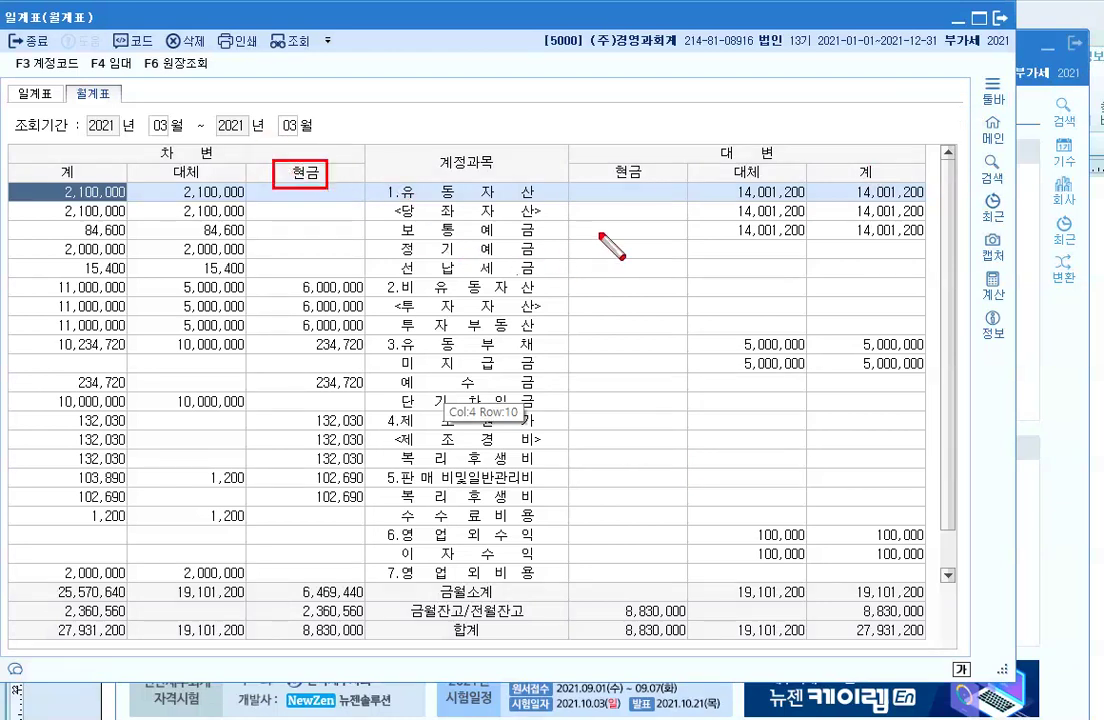
pyautogui.moveTo(600, 160); pyautogui.dragTo(653, 186)
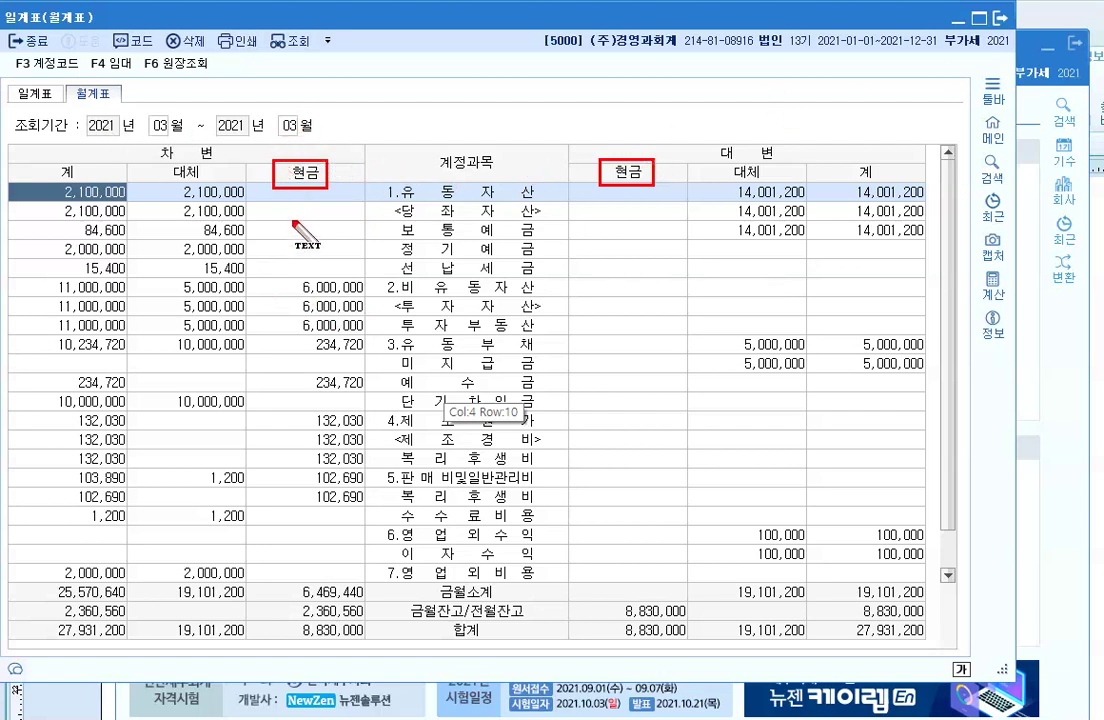
pyautogui.moveTo(274, 202); pyautogui.dragTo(274, 224)
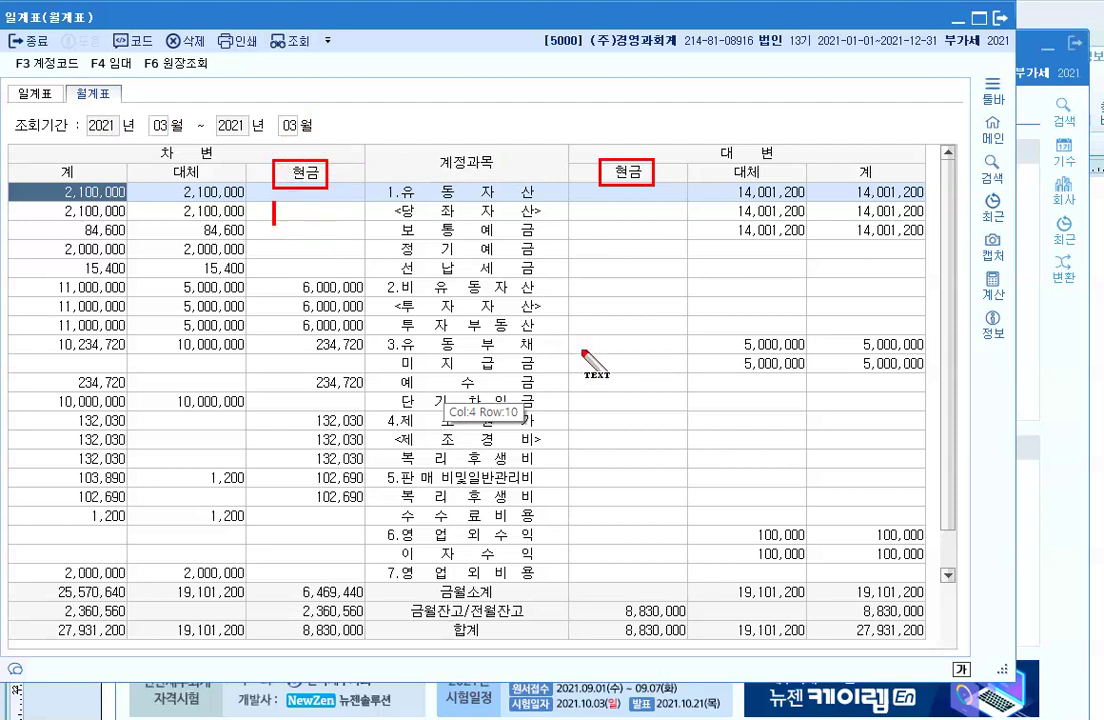
pyautogui.write('지추')
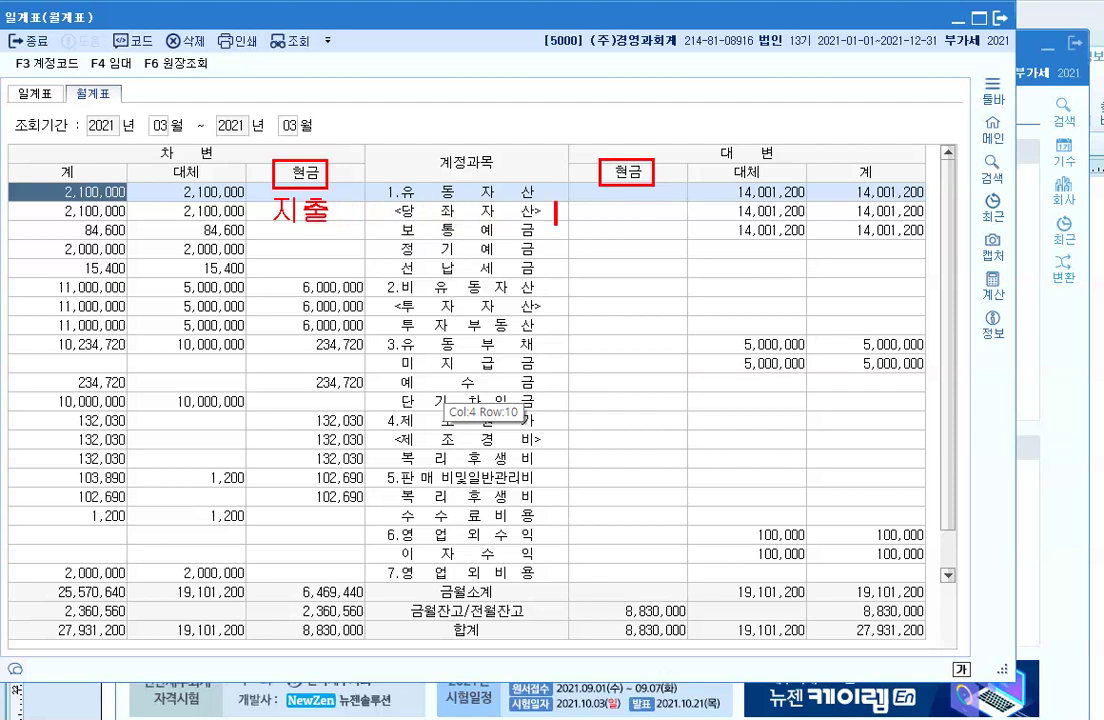
pyautogui.write('수입')
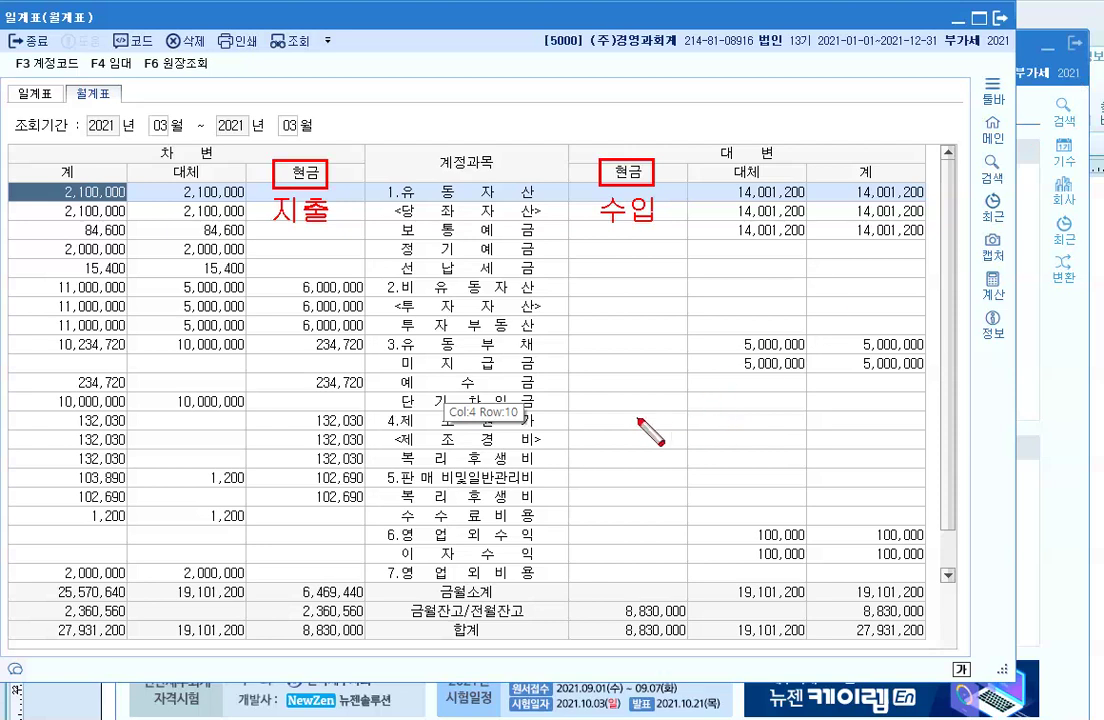
# Step: Box the <제조경비> account and its debit 현금 amount in red, and add the note "500번대 경비" beside it
pyautogui.moveTo(370, 431); pyautogui.dragTo(547, 451)
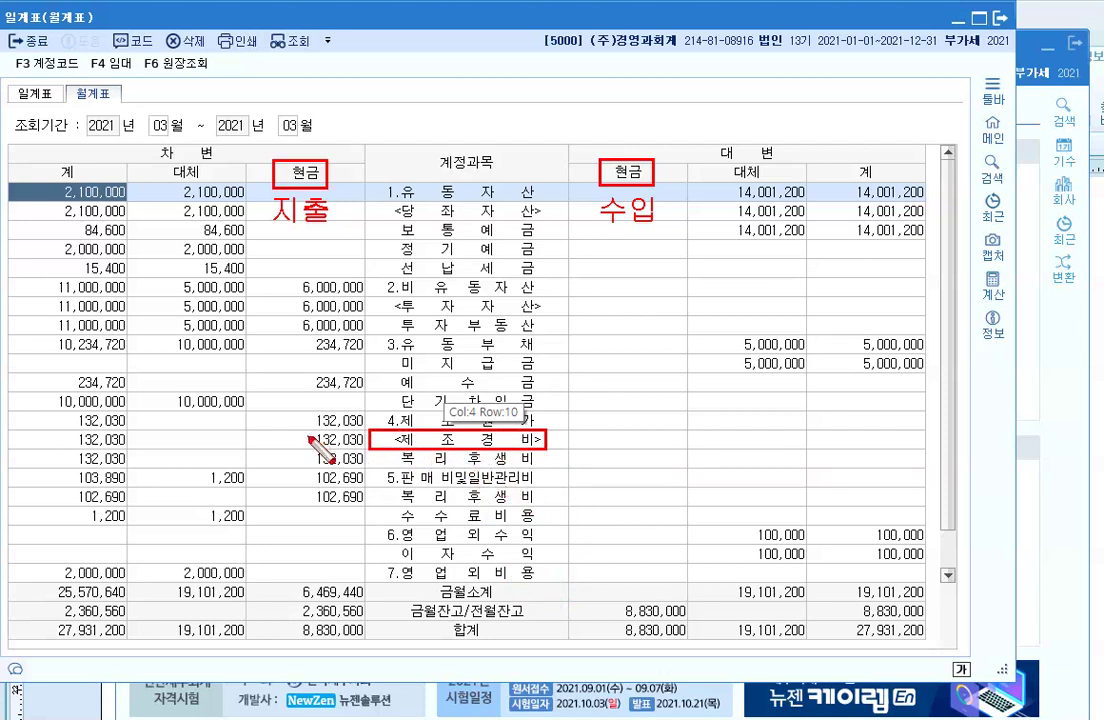
pyautogui.moveTo(292, 431); pyautogui.dragTo(363, 451)
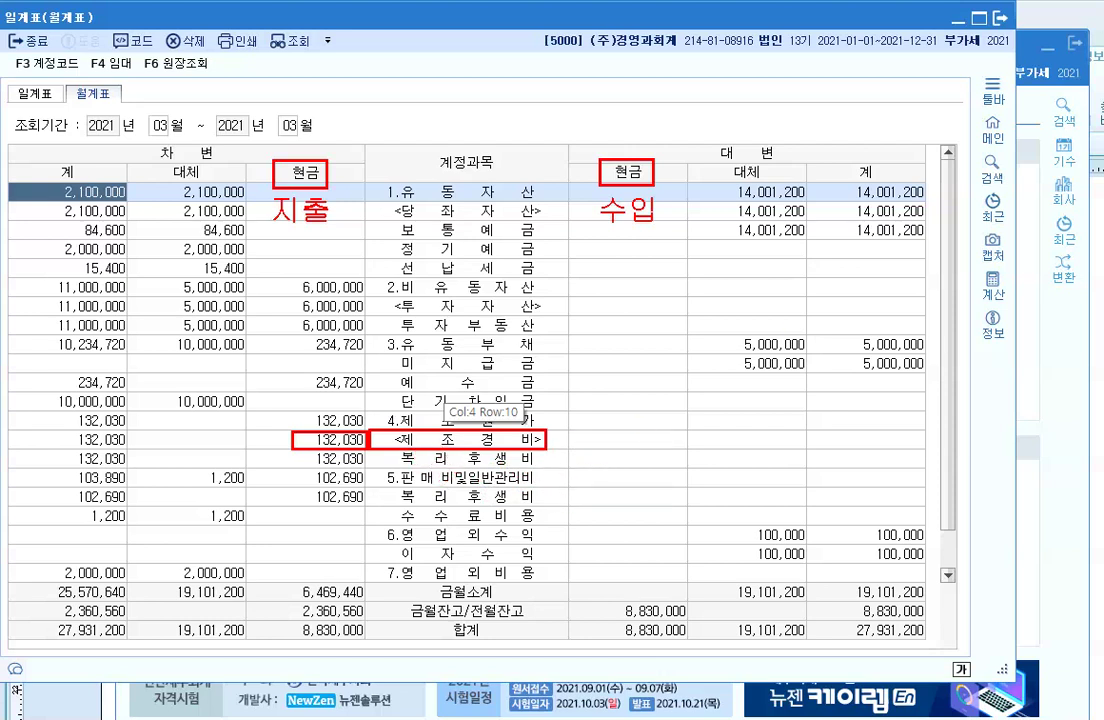
pyautogui.moveTo(565, 428); pyautogui.dragTo(565, 451)
pyautogui.write('500번')
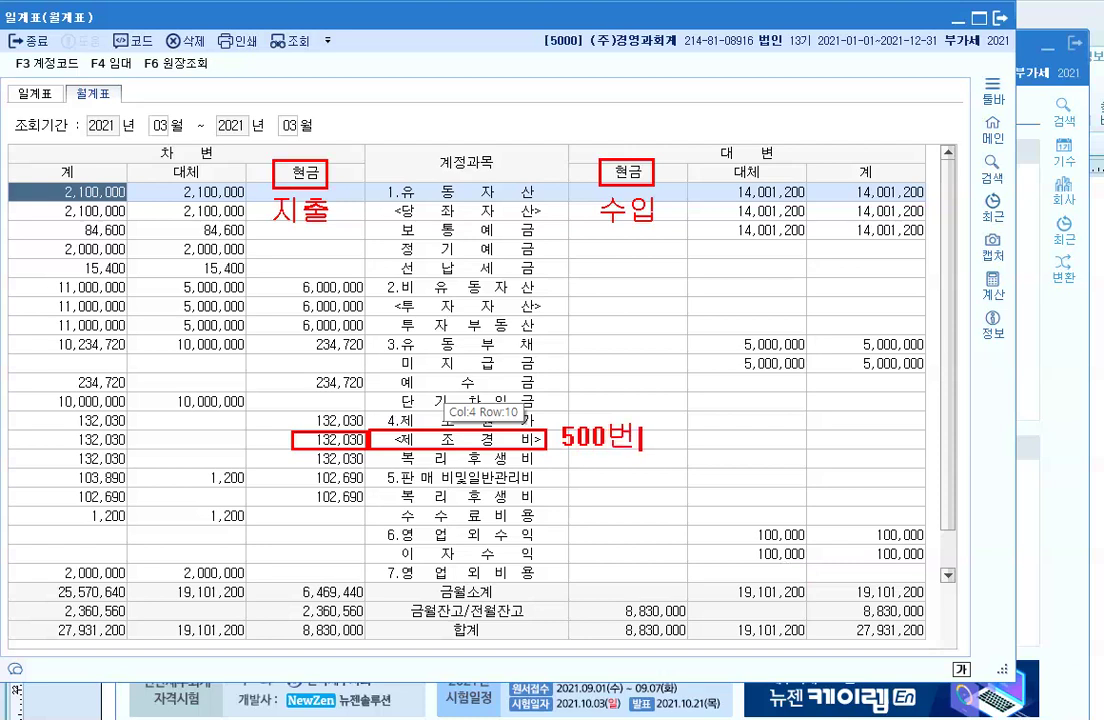
pyautogui.write('대 경비')
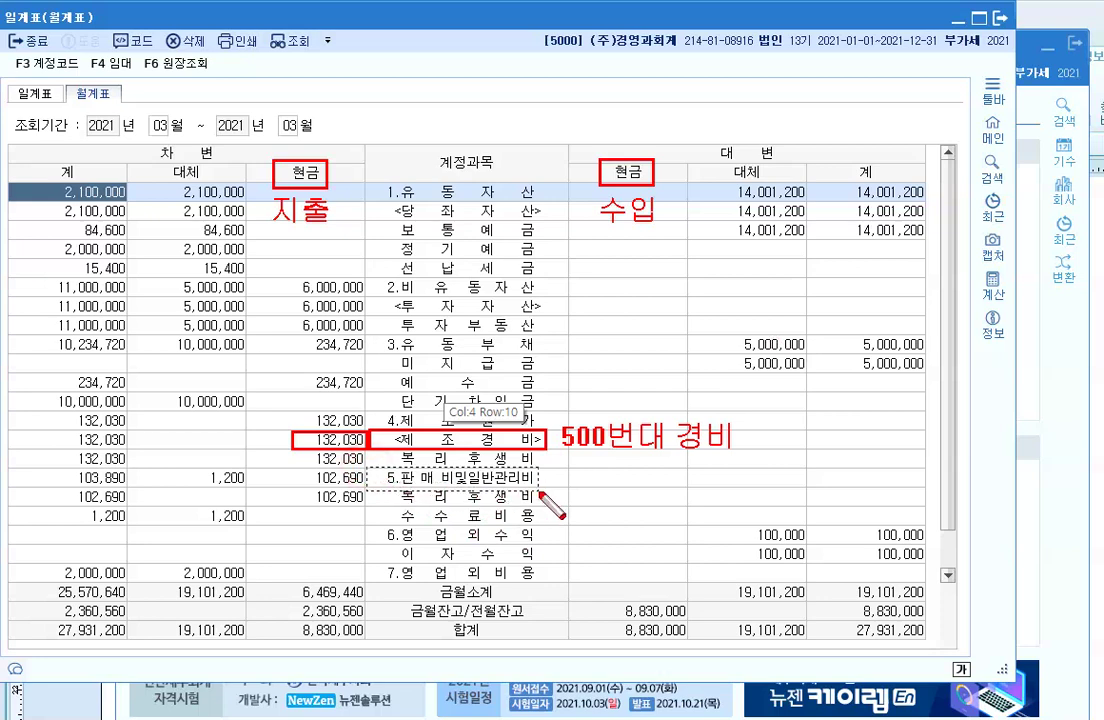
# Step: Box 판매비및일반관리비 with its debit 현금 amount, and 금월소계 with its 현금 cells on both sides, in red
pyautogui.moveTo(565, 468); pyautogui.dragTo(368, 487)
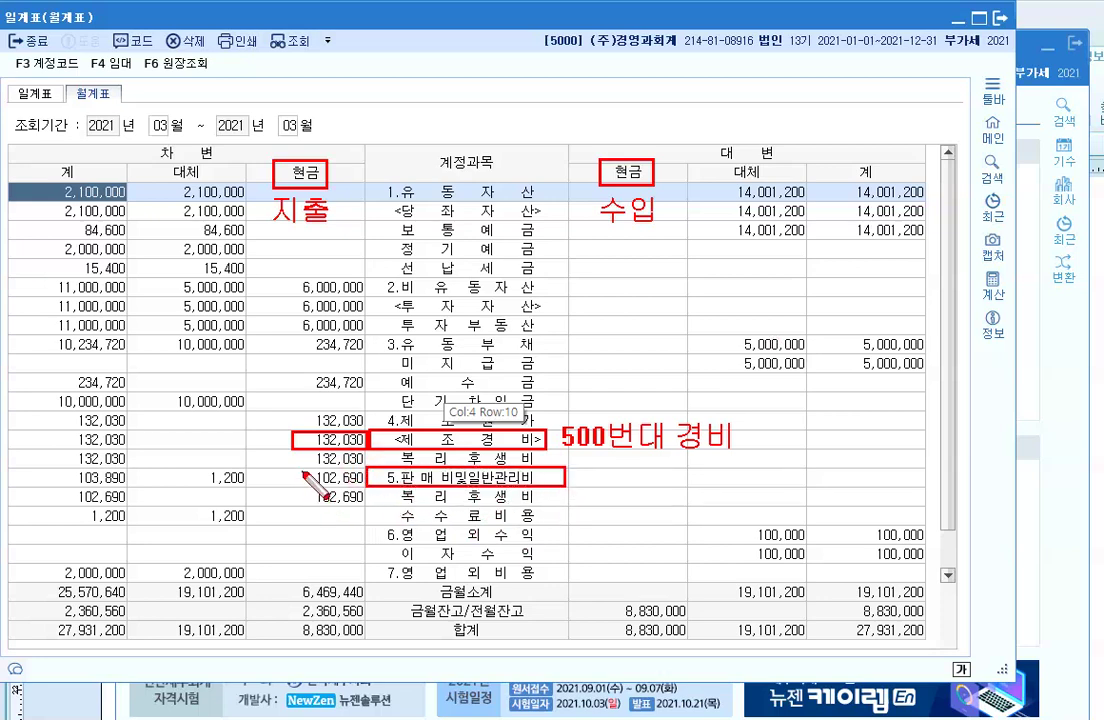
pyautogui.moveTo(304, 469); pyautogui.dragTo(365, 487)
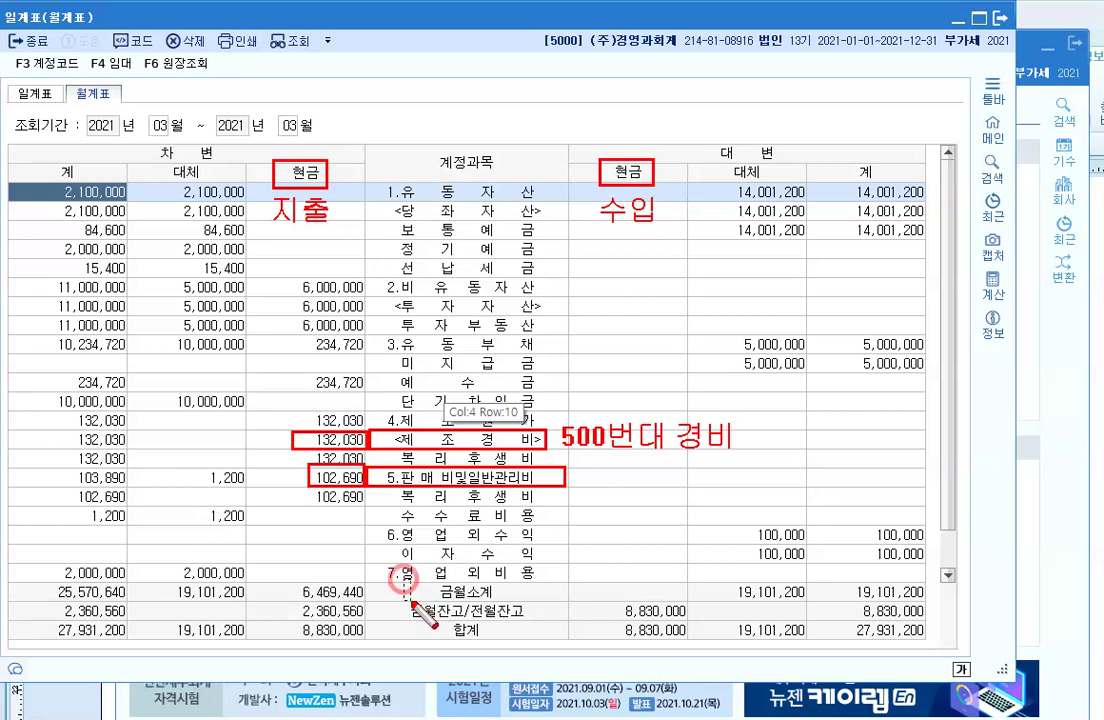
pyautogui.moveTo(404, 580); pyautogui.dragTo(522, 603)
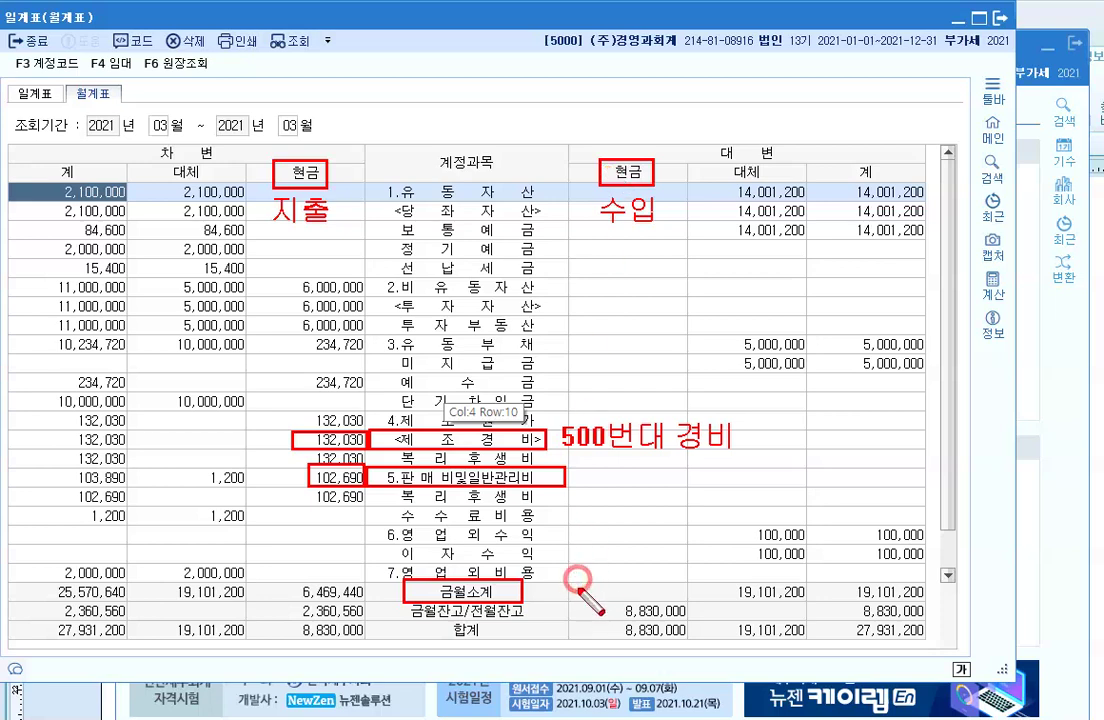
pyautogui.moveTo(577, 579); pyautogui.dragTo(683, 602)
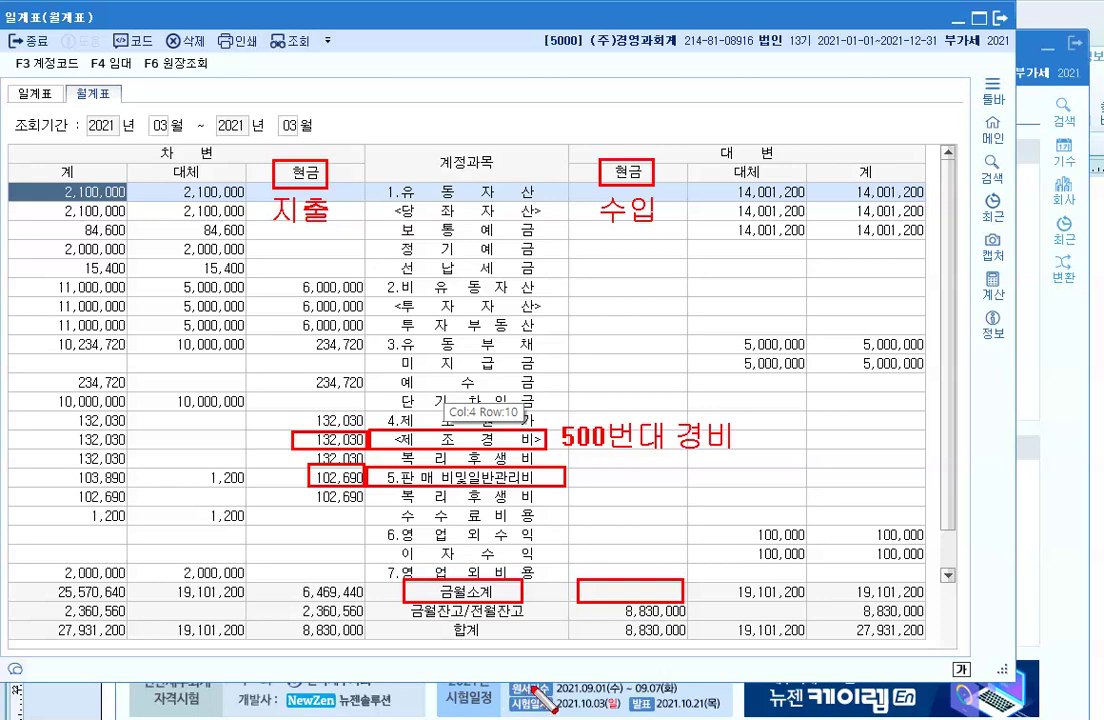
pyautogui.moveTo(283, 569); pyautogui.dragTo(370, 603)
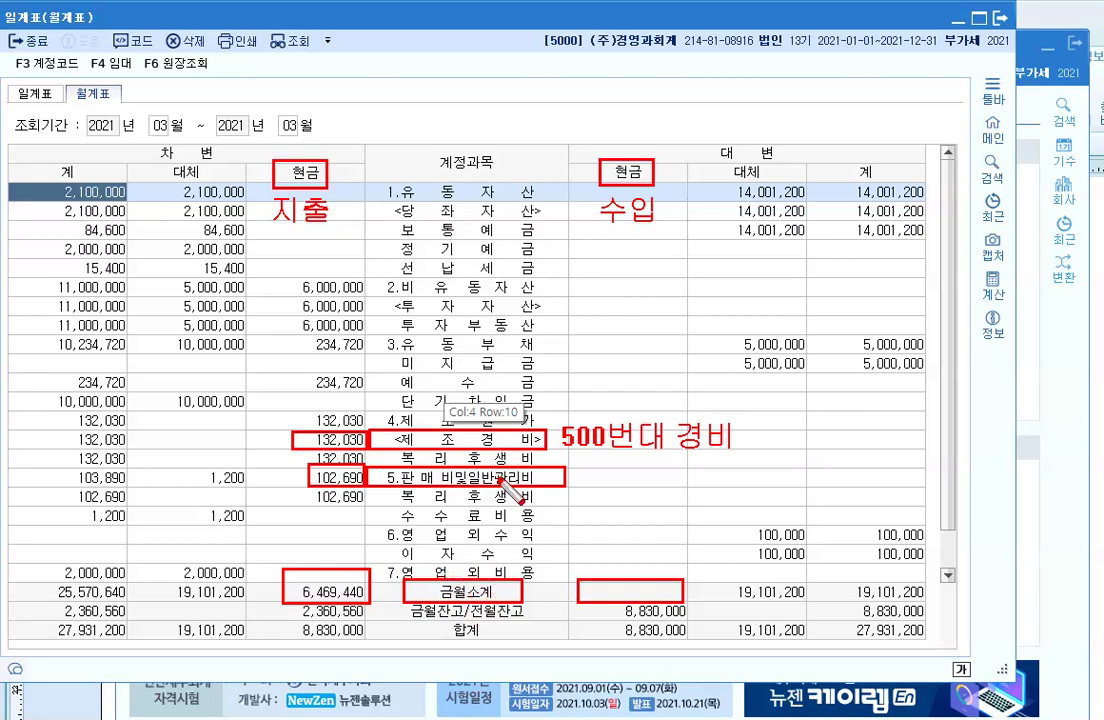
# Step: Clear the red annotations and query the 월계표 for the period from month 4 to month 7
pyautogui.press('Escape')
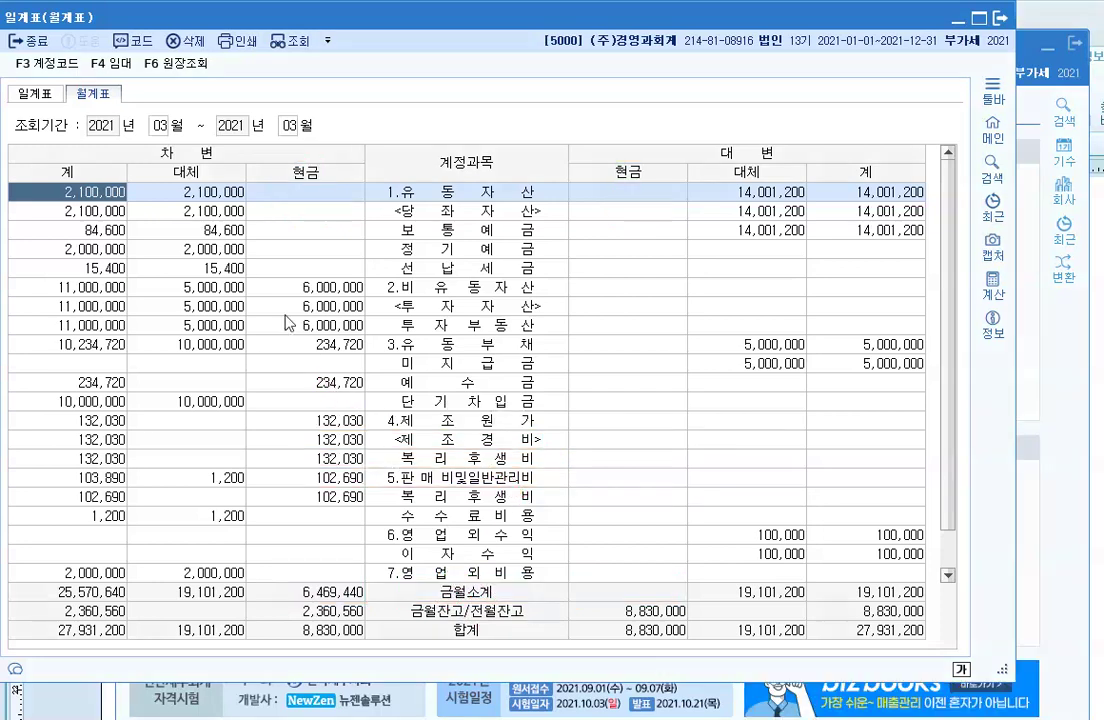
pyautogui.click(159, 127)
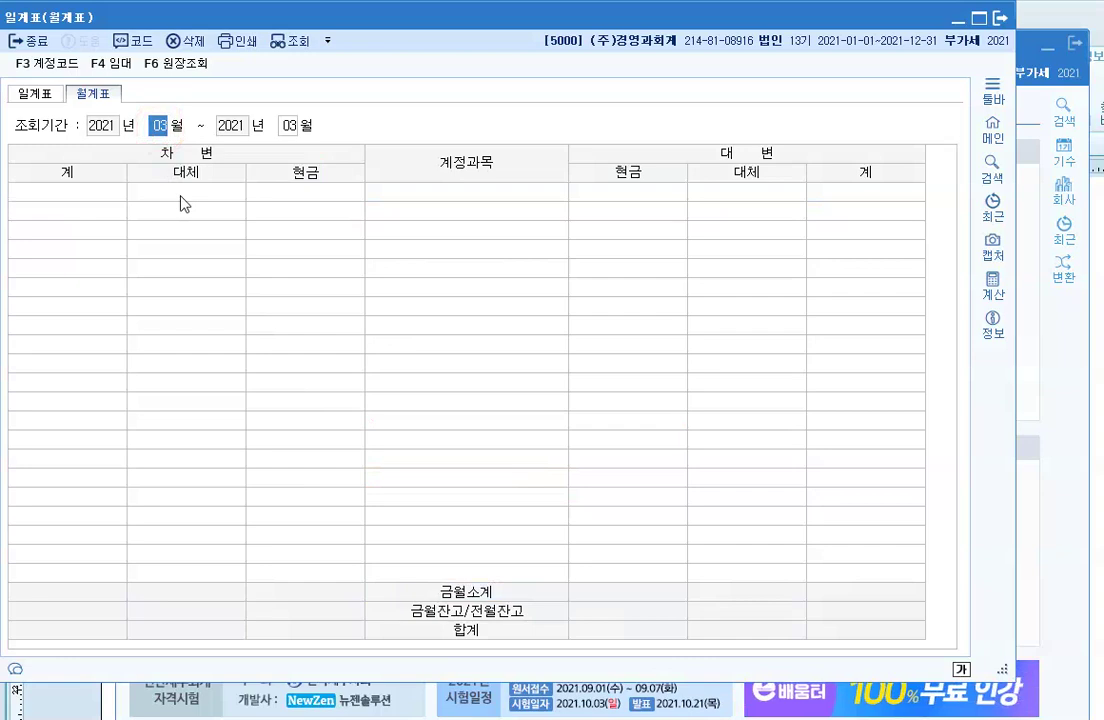
pyautogui.press('Return')
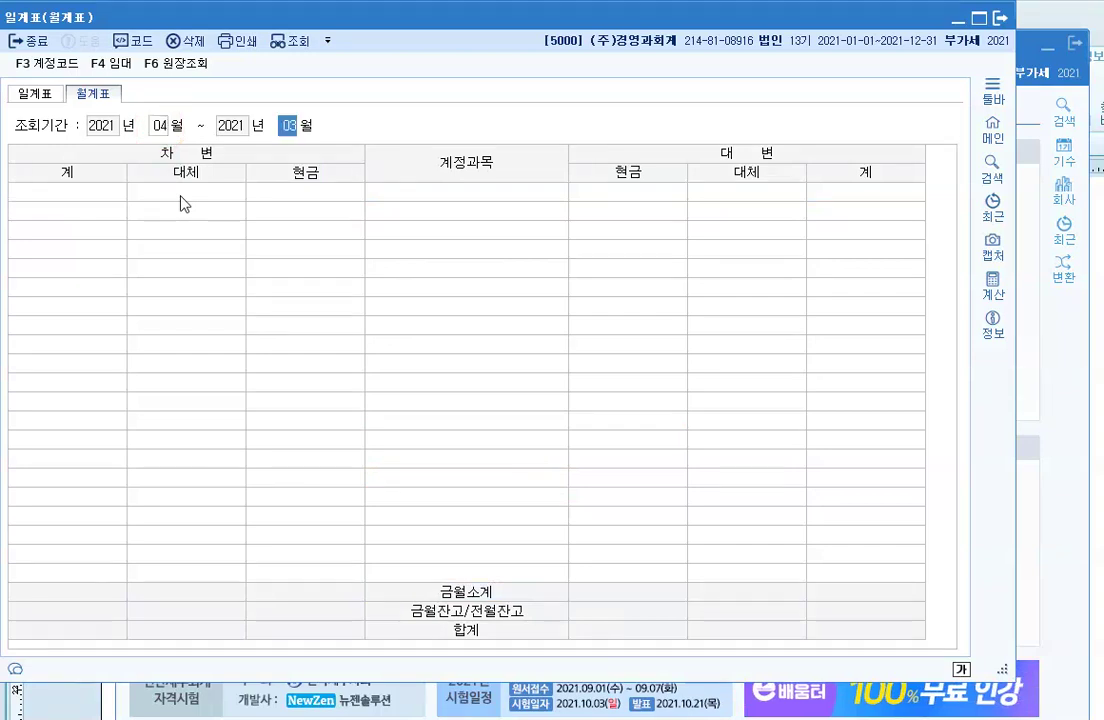
pyautogui.press('Return')
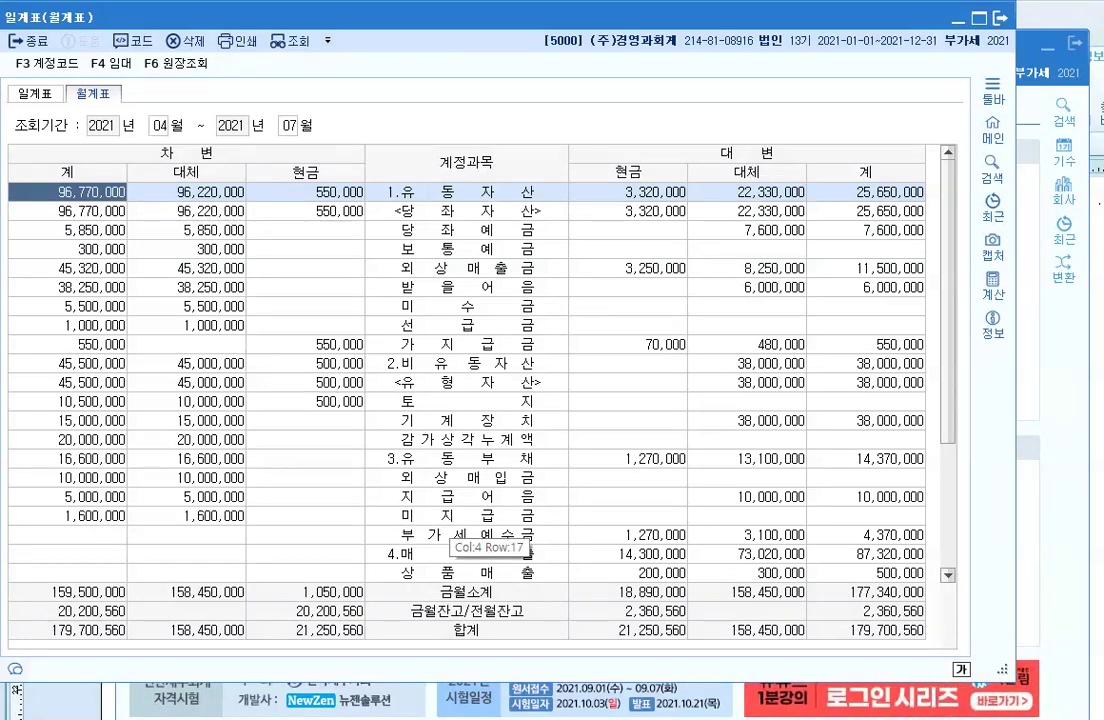
# Step: Box 금월소계, its 현금 amounts on both sides and the queried month range in red, with an arrow from 금월소계 to the range
pyautogui.moveTo(430, 585); pyautogui.dragTo(474, 602)
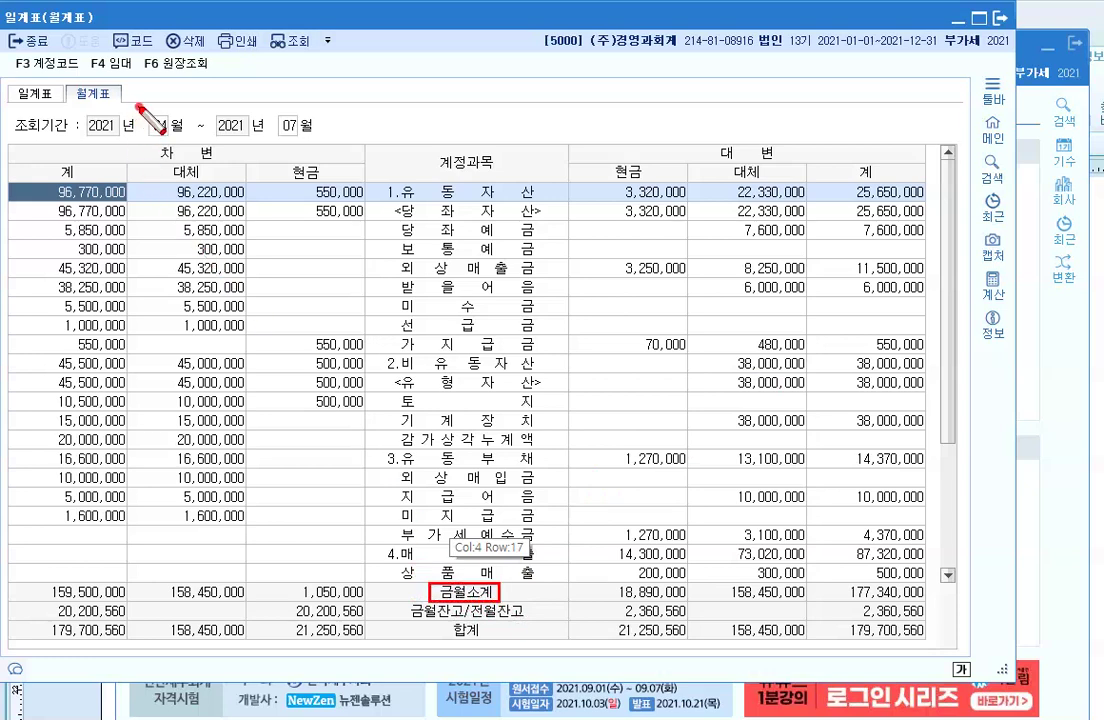
pyautogui.moveTo(140, 106); pyautogui.dragTo(305, 138)
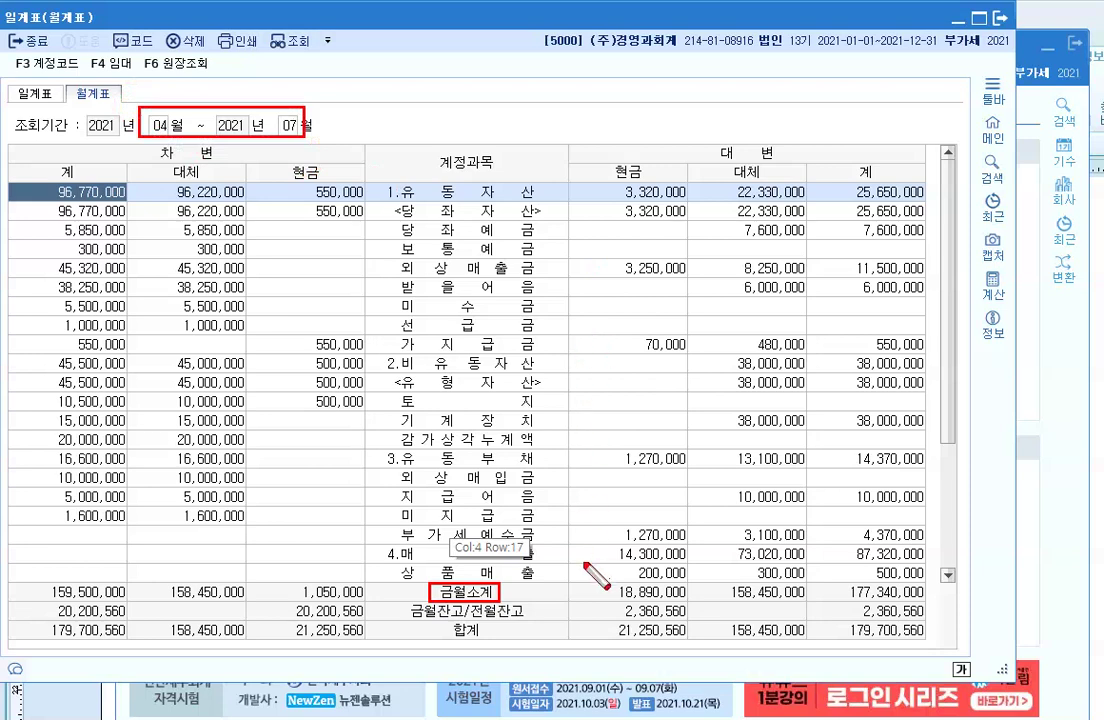
pyautogui.moveTo(591, 585); pyautogui.dragTo(698, 603)
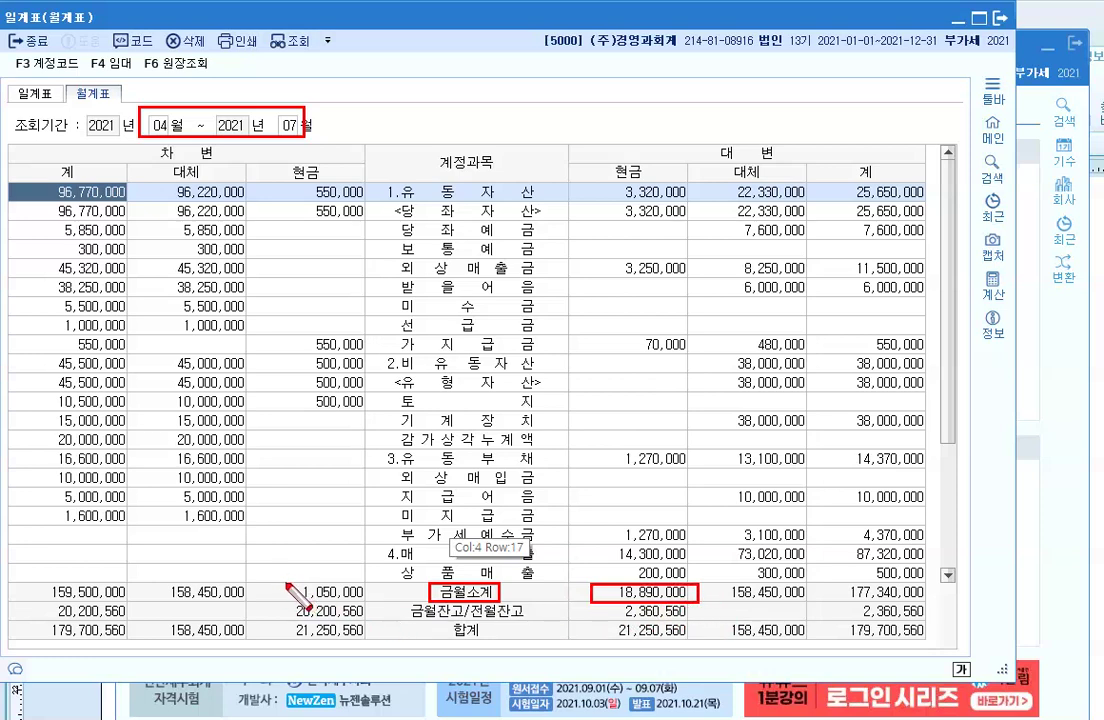
pyautogui.moveTo(289, 580)
pyautogui.mouseDown()
pyautogui.moveTo(302, 608)
pyautogui.moveTo(371, 603)
pyautogui.mouseUp()
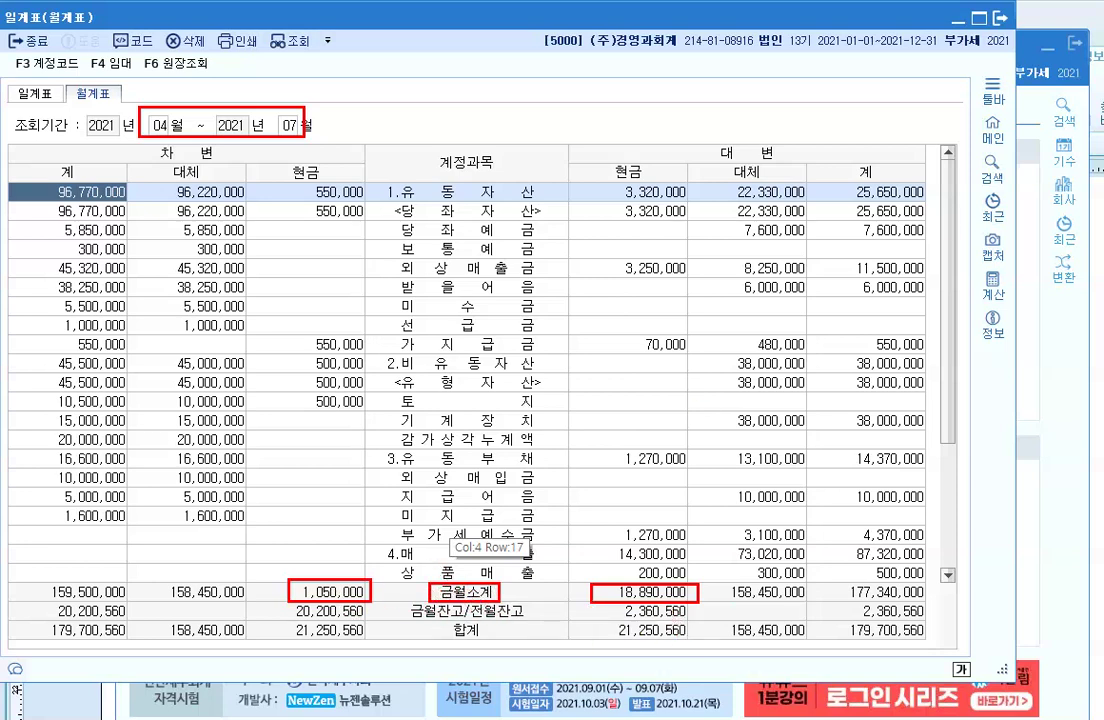
pyautogui.moveTo(432, 577); pyautogui.dragTo(251, 131)
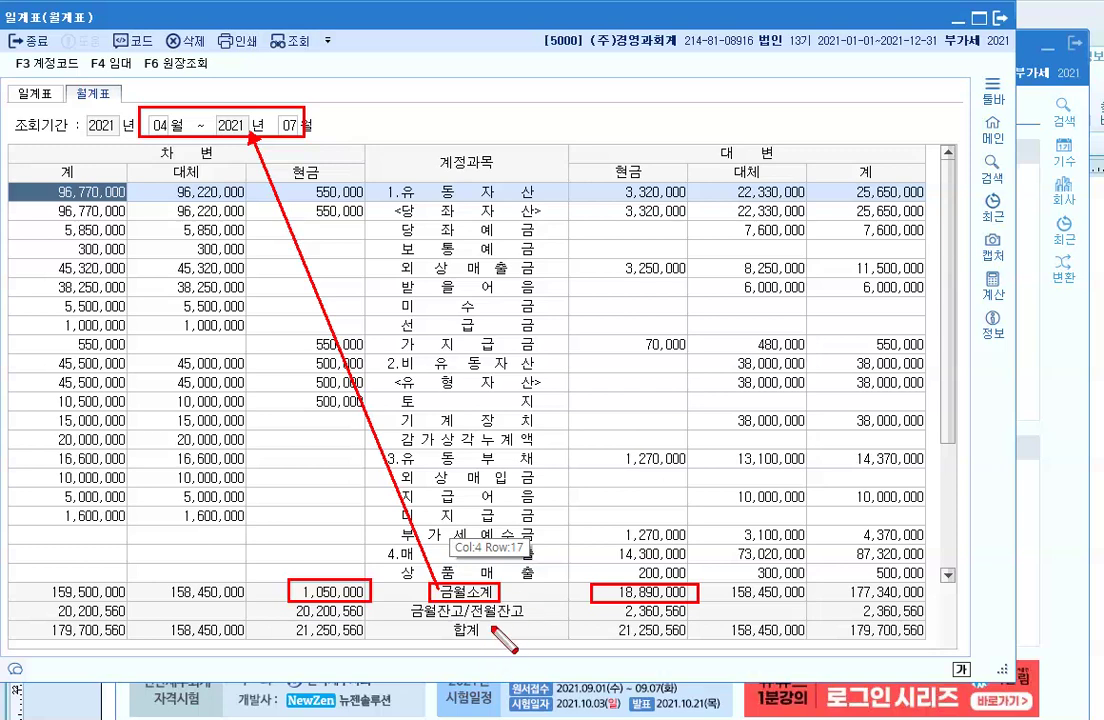
# Step: Box 전월잔고 in red, draw an arrow from it to just before the period's start, and label that point "3.31"
pyautogui.moveTo(467, 600); pyautogui.dragTo(530, 624)
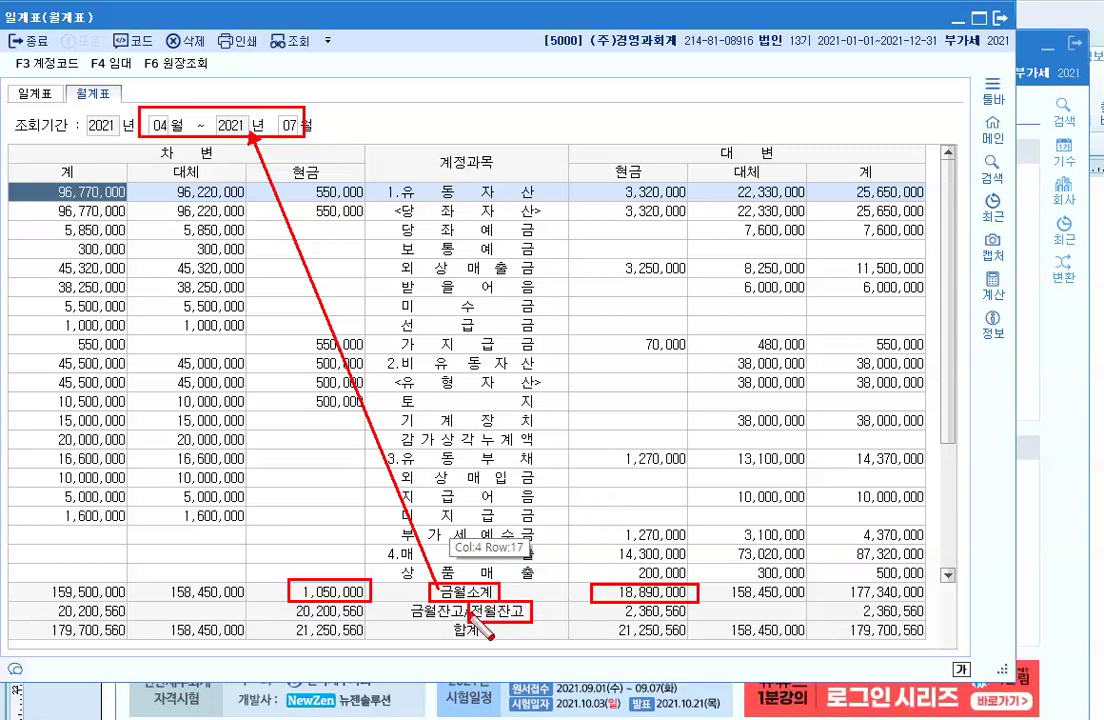
pyautogui.moveTo(430, 583)
pyautogui.mouseDown()
pyautogui.moveTo(115, 155)
pyautogui.moveTo(140, 157)
pyautogui.moveTo(122, 134)
pyautogui.mouseUp()
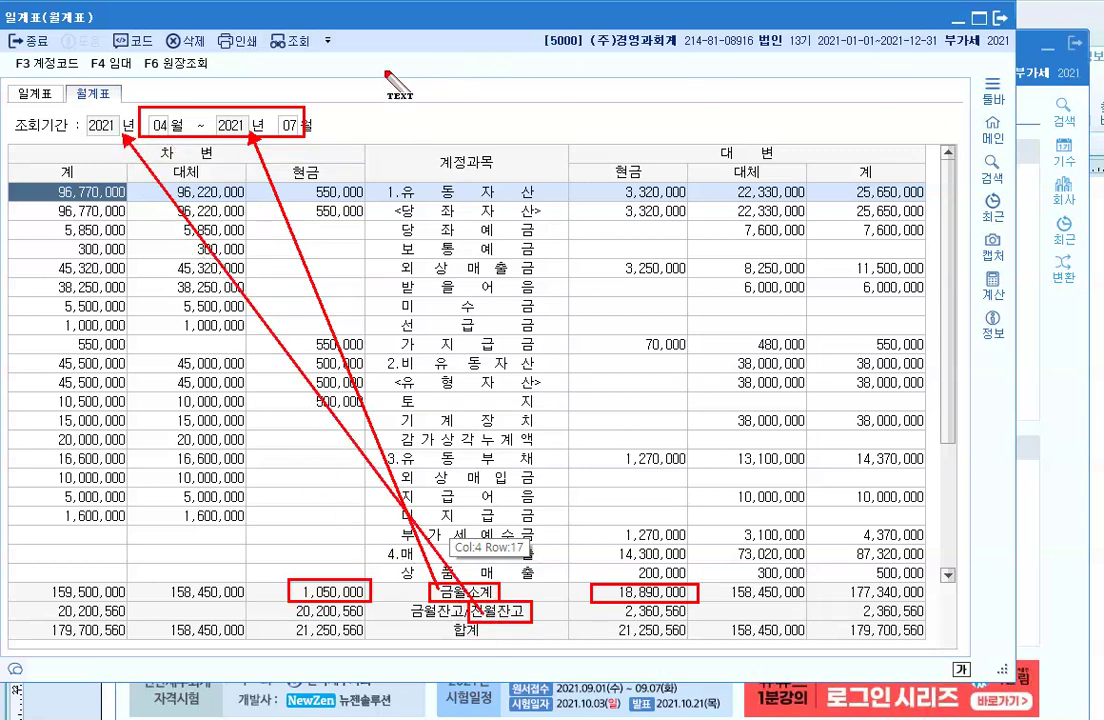
pyautogui.click(112, 108)
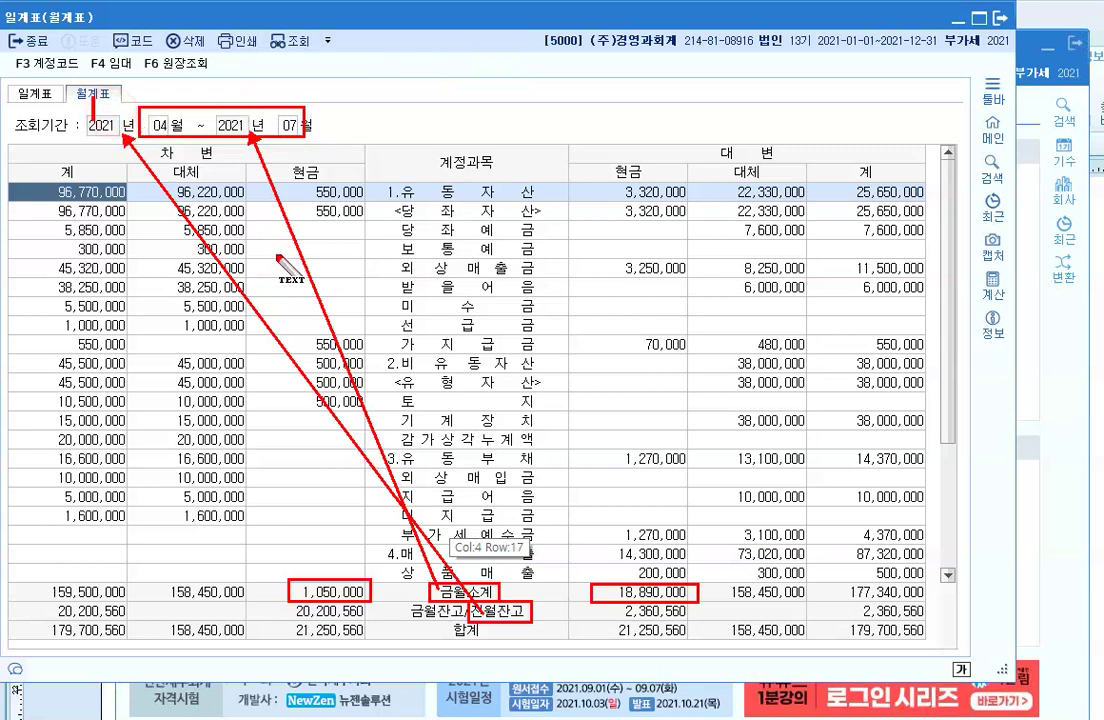
pyautogui.write('3.31')
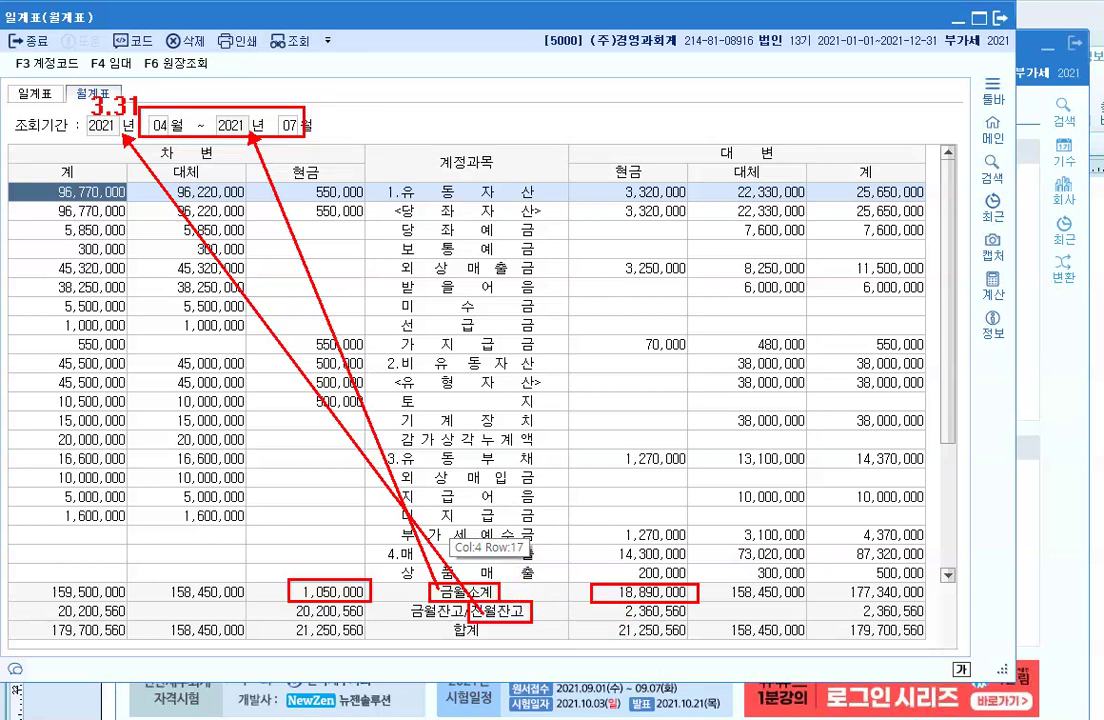
# Step: Box 금월잔고 in red, draw an arrow from it to the period's end, and label that point "7.31"
pyautogui.click(397, 606)
pyautogui.moveTo(432, 625); pyautogui.dragTo(464, 623)
pyautogui.moveTo(399, 608)
pyautogui.mouseDown()
pyautogui.moveTo(330, 188)
pyautogui.moveTo(283, 132)
pyautogui.moveTo(318, 160)
pyautogui.moveTo(310, 143)
pyautogui.mouseUp()
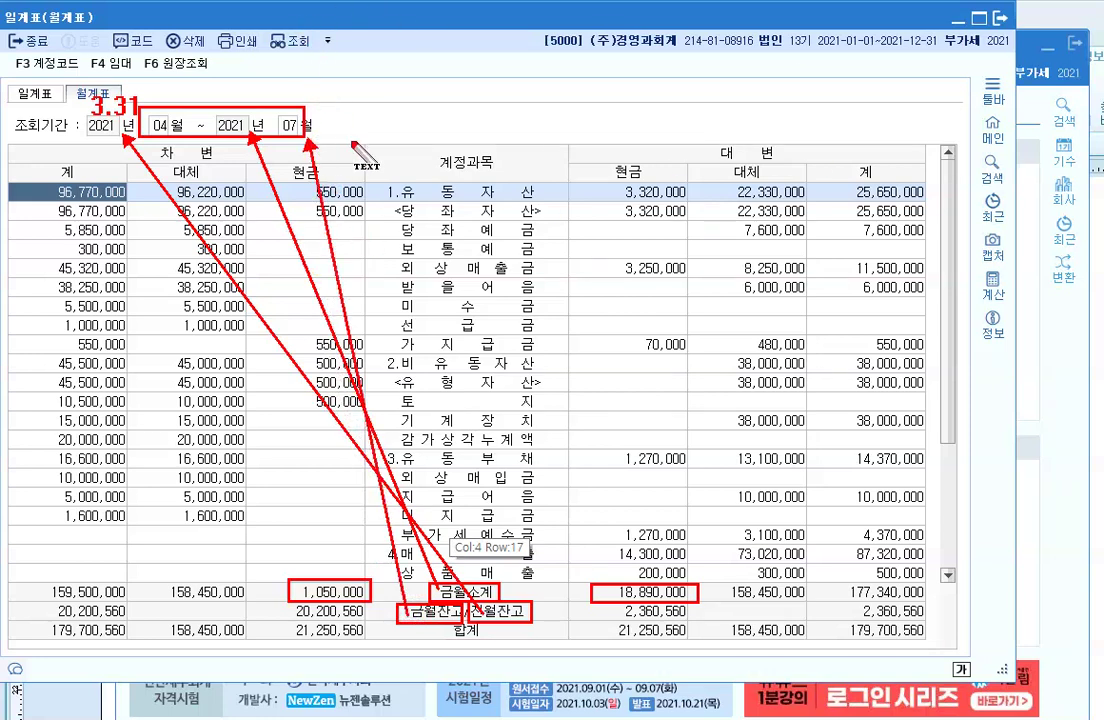
pyautogui.click(328, 126)
pyautogui.write('7.')
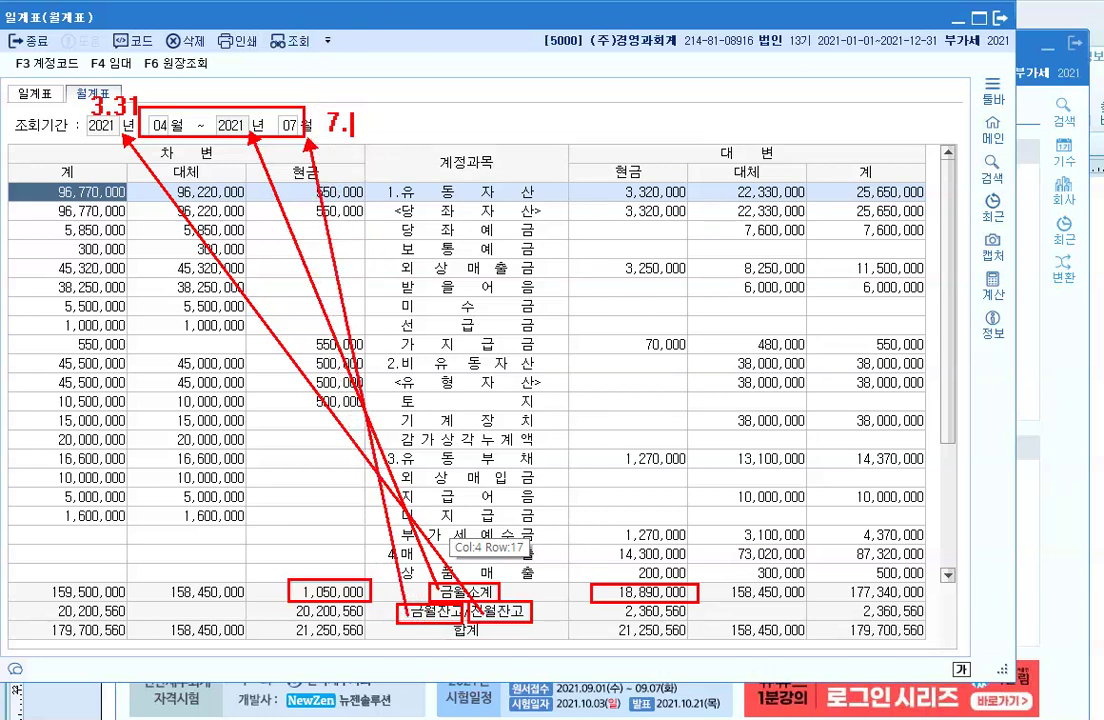
pyautogui.write('31')
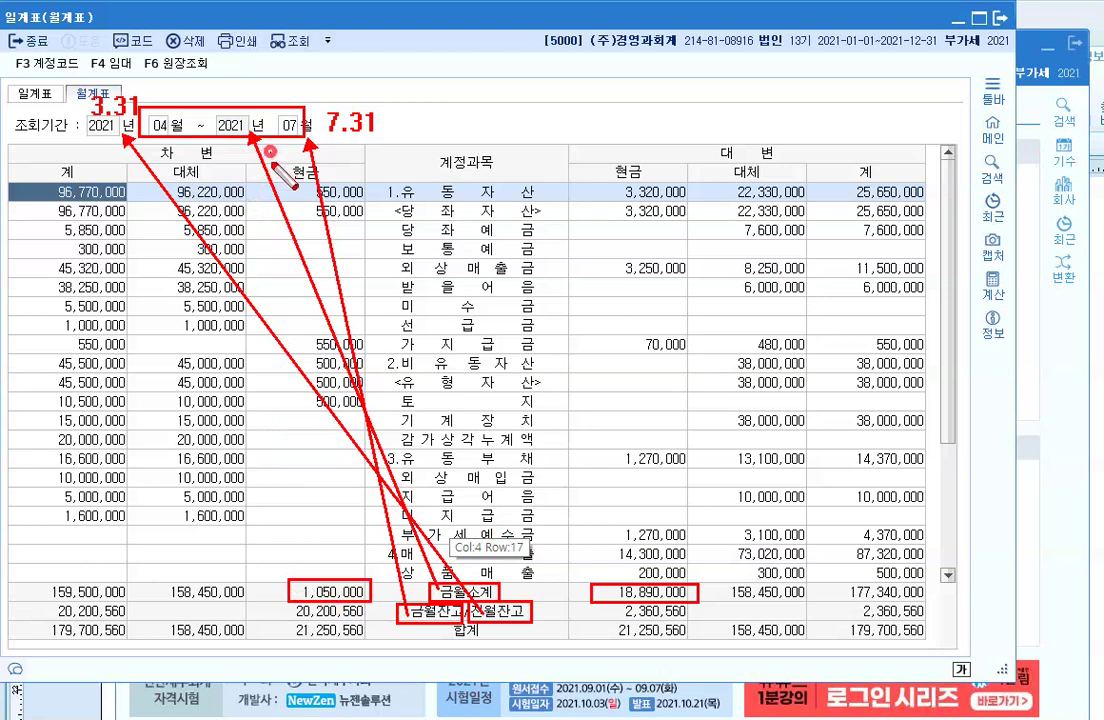
# Step: Draw red boxes around both 현금 headings and around the 현금 summary rows from 금월소계 to 합계
pyautogui.moveTo(270, 150)
pyautogui.mouseDown()
pyautogui.moveTo(305, 178)
pyautogui.moveTo(336, 183)
pyautogui.mouseUp()
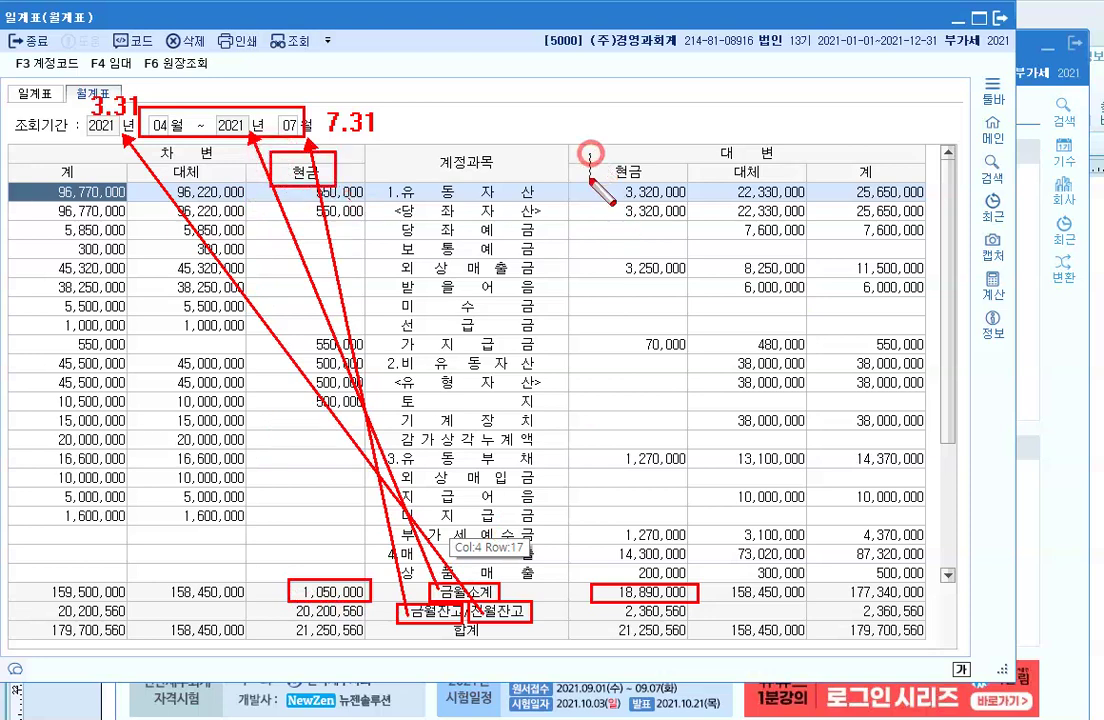
pyautogui.moveTo(591, 153); pyautogui.dragTo(663, 188)
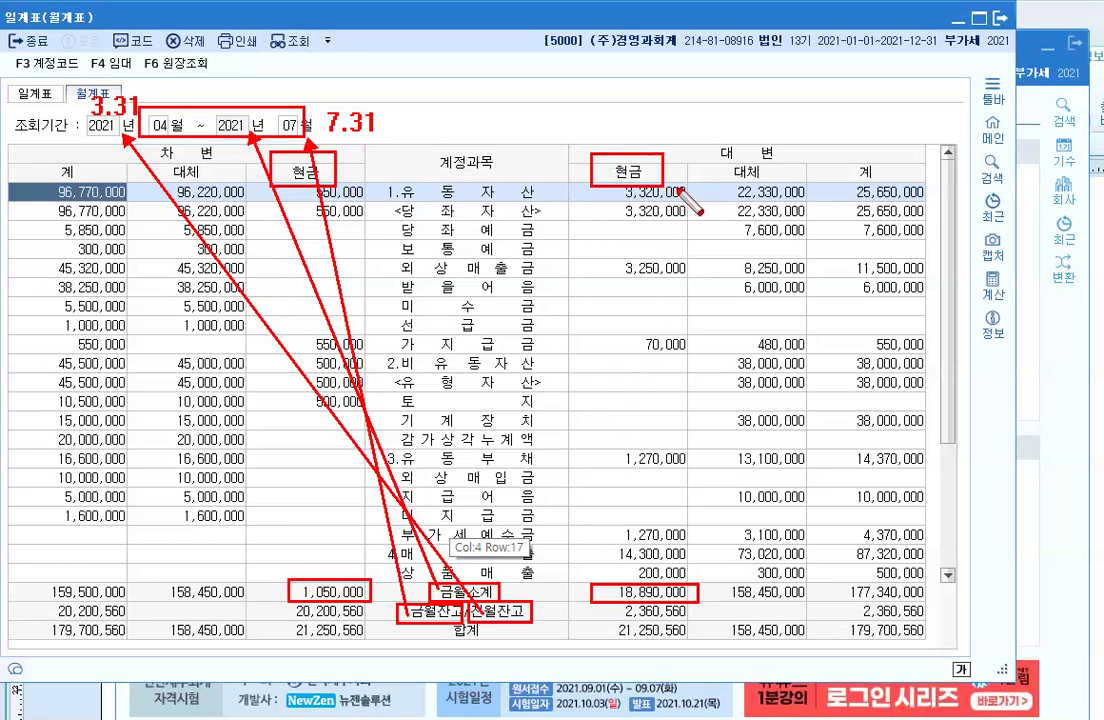
pyautogui.moveTo(257, 563)
pyautogui.mouseDown()
pyautogui.moveTo(362, 626)
pyautogui.moveTo(690, 638)
pyautogui.mouseUp()
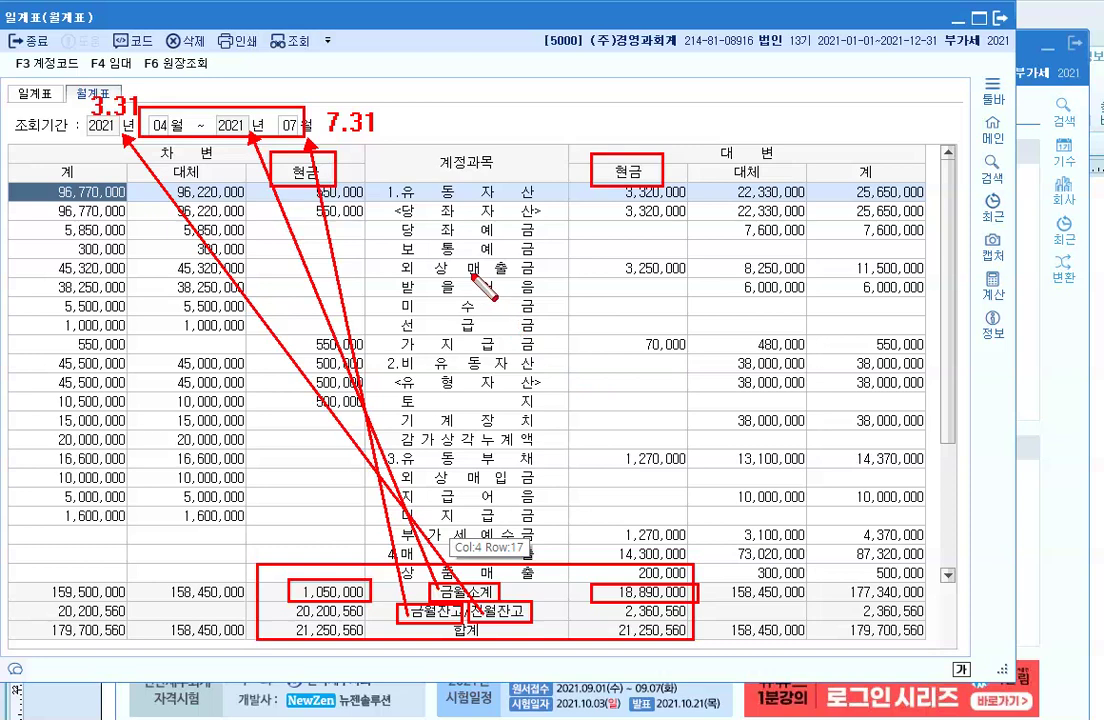
# Step: Close the annotated 일계표(월계표) and open the 계정별원장 ledger
pyautogui.press('Escape')
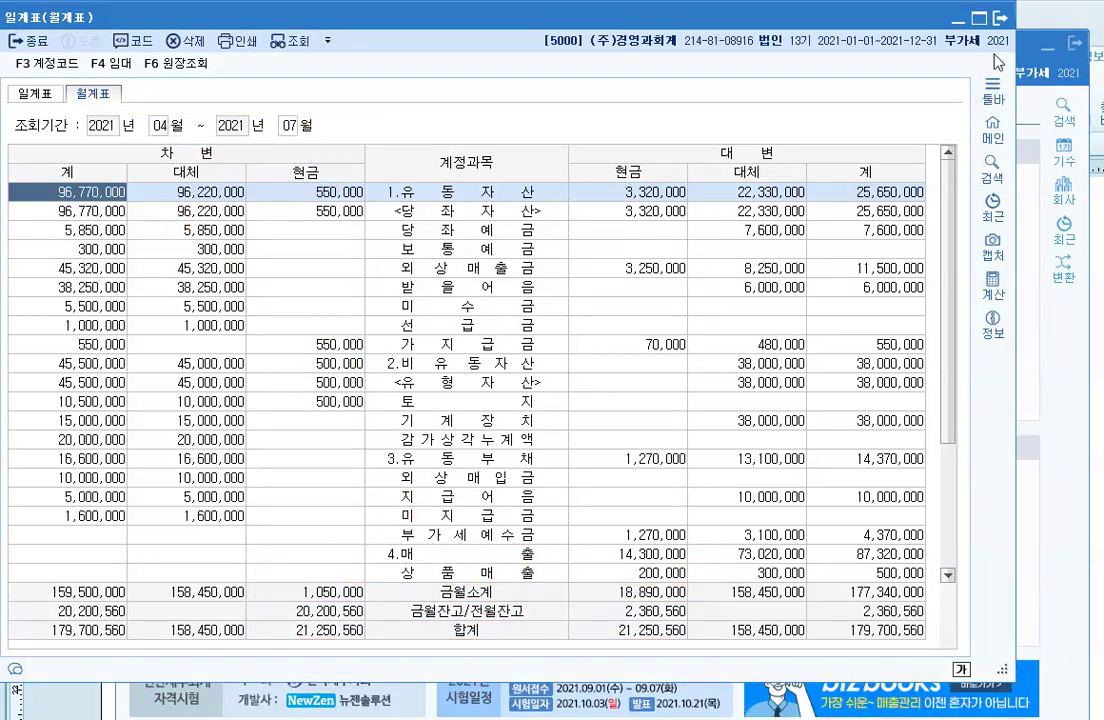
pyautogui.click(1003, 18)
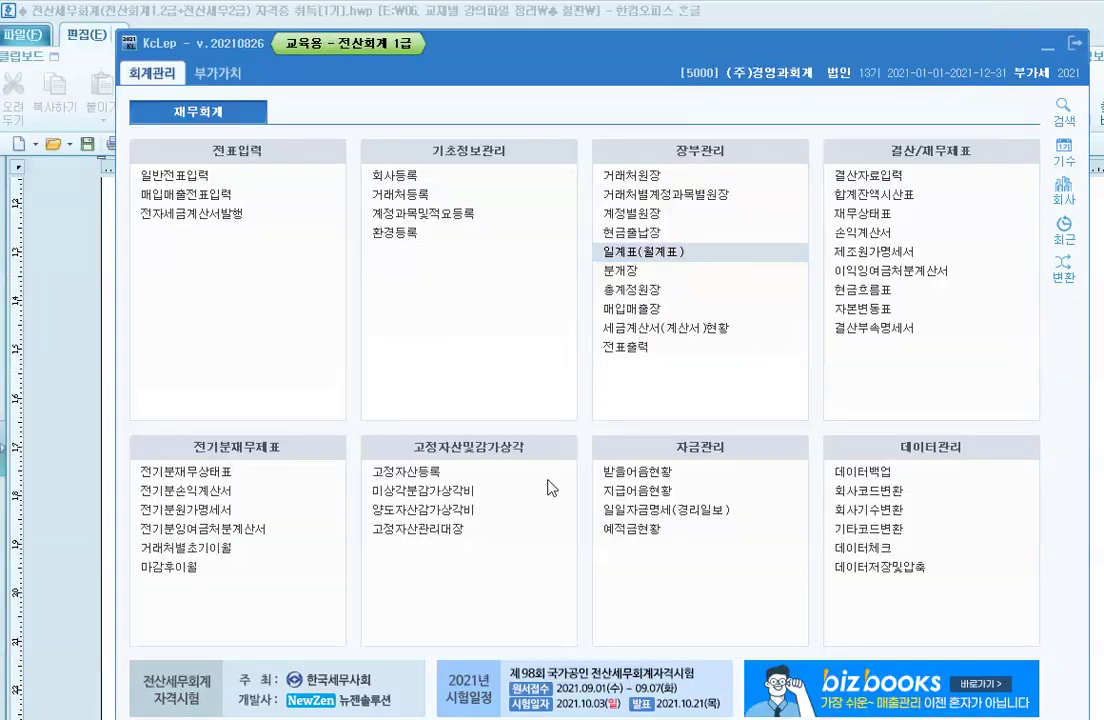
pyautogui.click(620, 216)
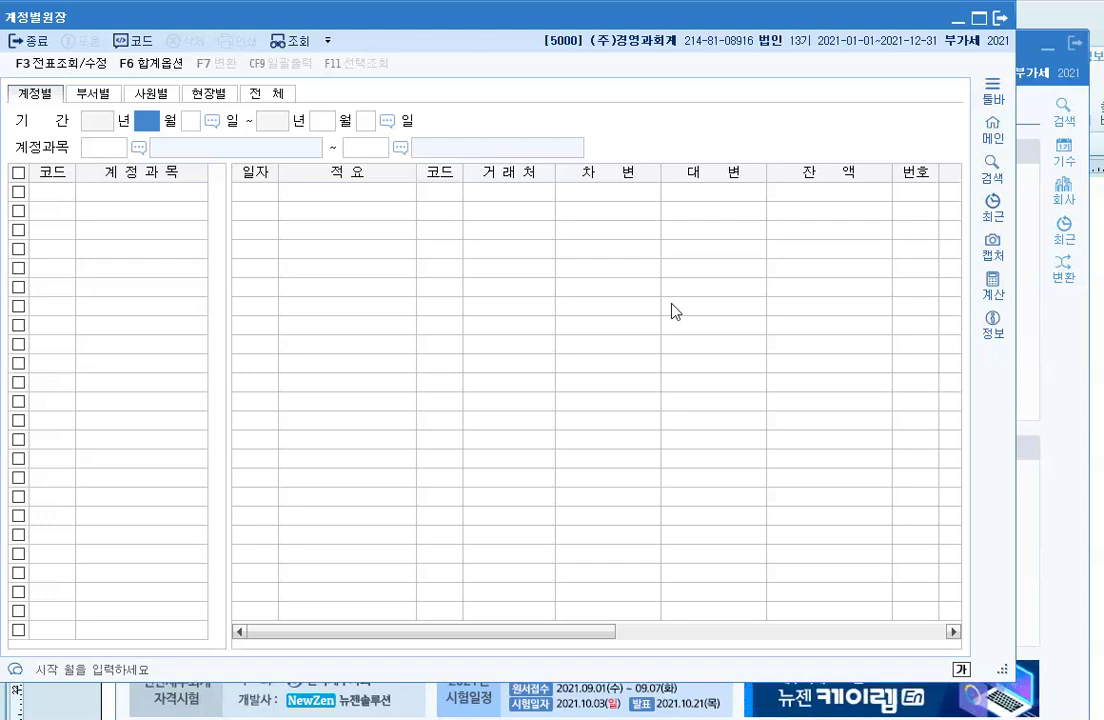
# Step: Set the 계정별원장 period from month 1 day 1 to month 3 day 31, 2021
pyautogui.write('1')
pyautogui.press('Return')
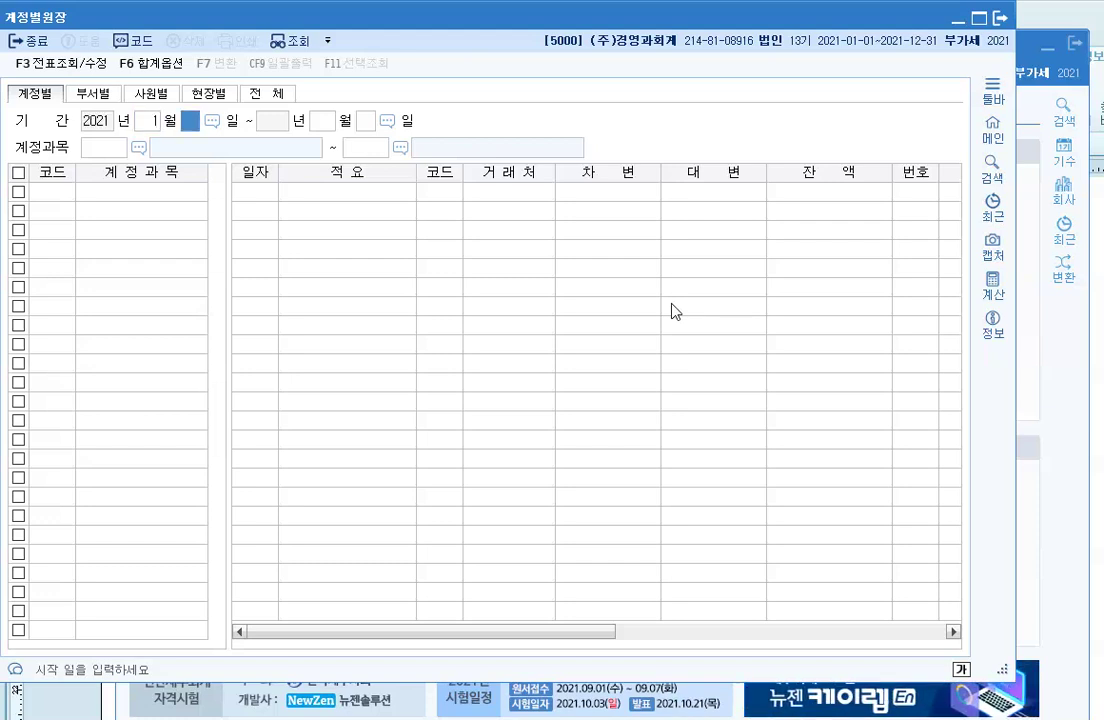
pyautogui.write('1')
pyautogui.press('Return')
pyautogui.write('3')
pyautogui.press('Return')
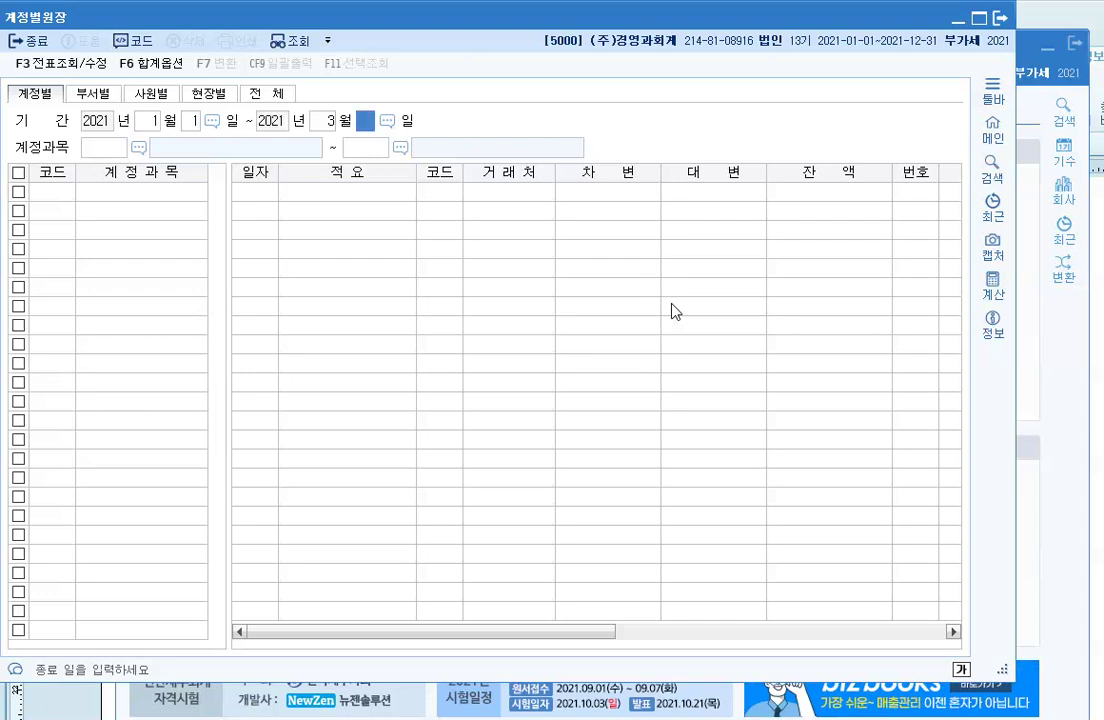
pyautogui.write('31')
pyautogui.press('Return')
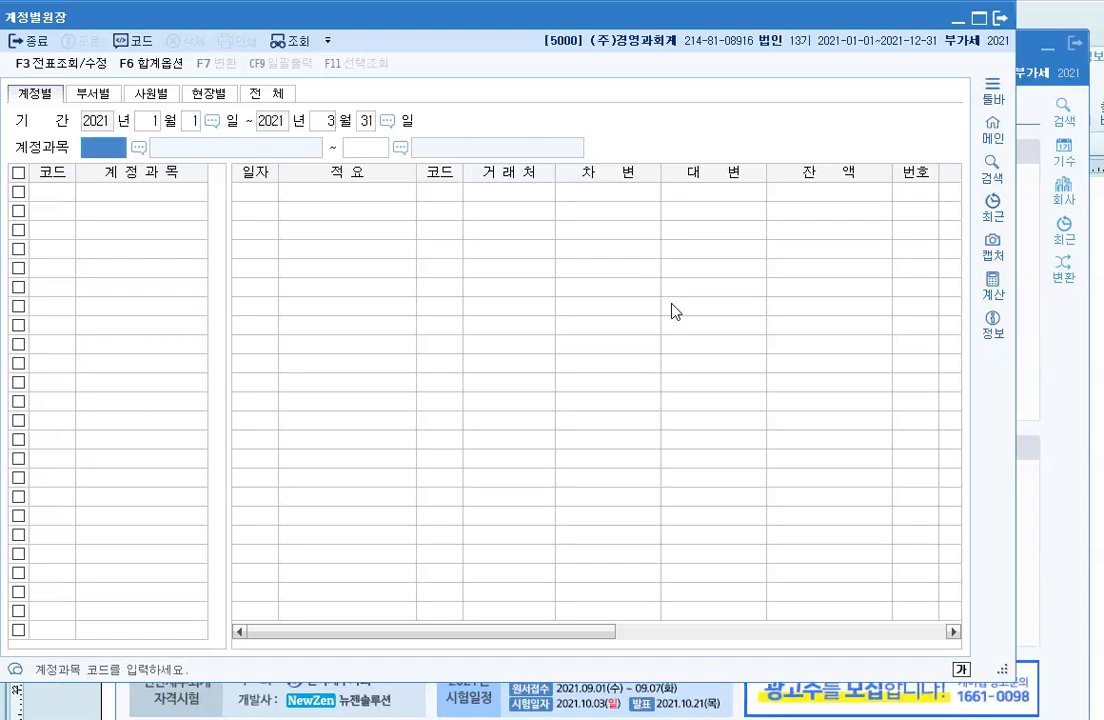
# Step: Query the ledger for account 0251 외상매입금 as both the start and end account
pyautogui.write('3')
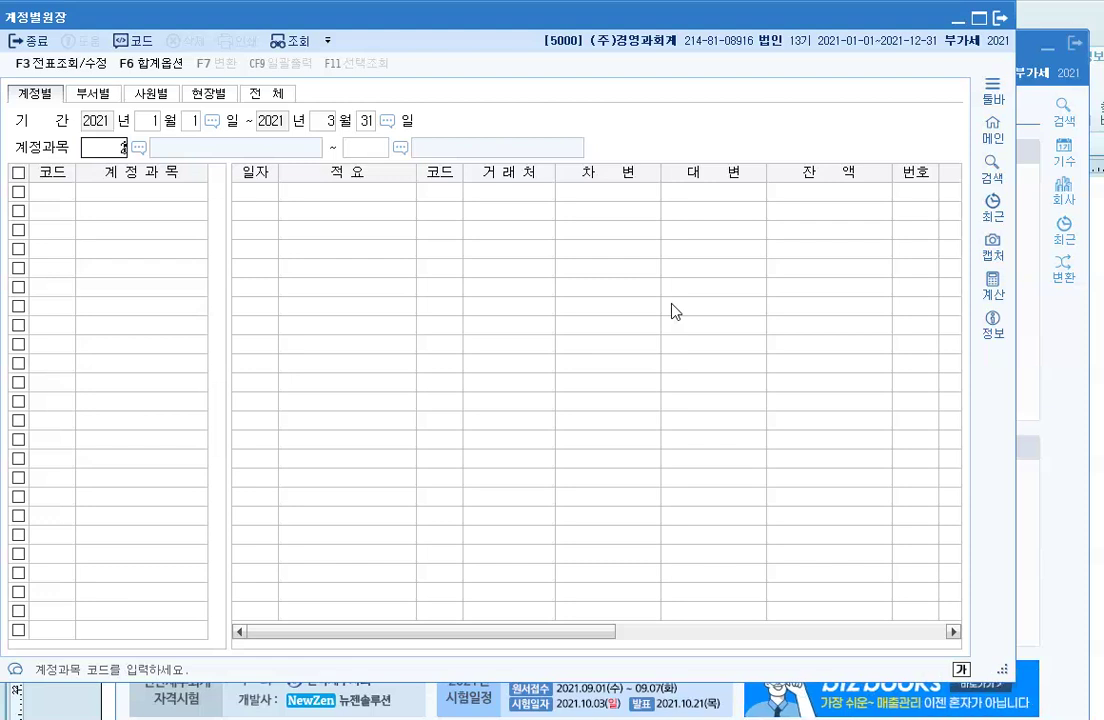
pyautogui.write('1')
pyautogui.press('Return')
pyautogui.press('Return')
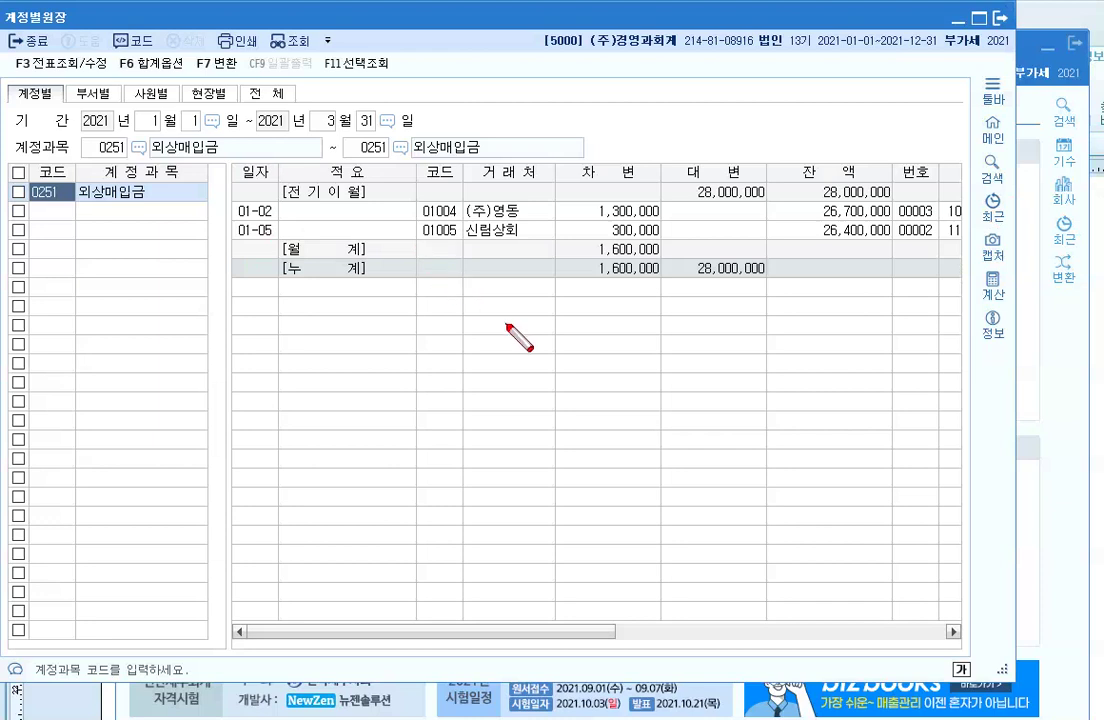
# Step: Box the 외상매입금 account name, the 차변, 대변 and 잔액 headings, and the 01-05 entry's balance in red
pyautogui.moveTo(407, 133); pyautogui.dragTo(482, 157)
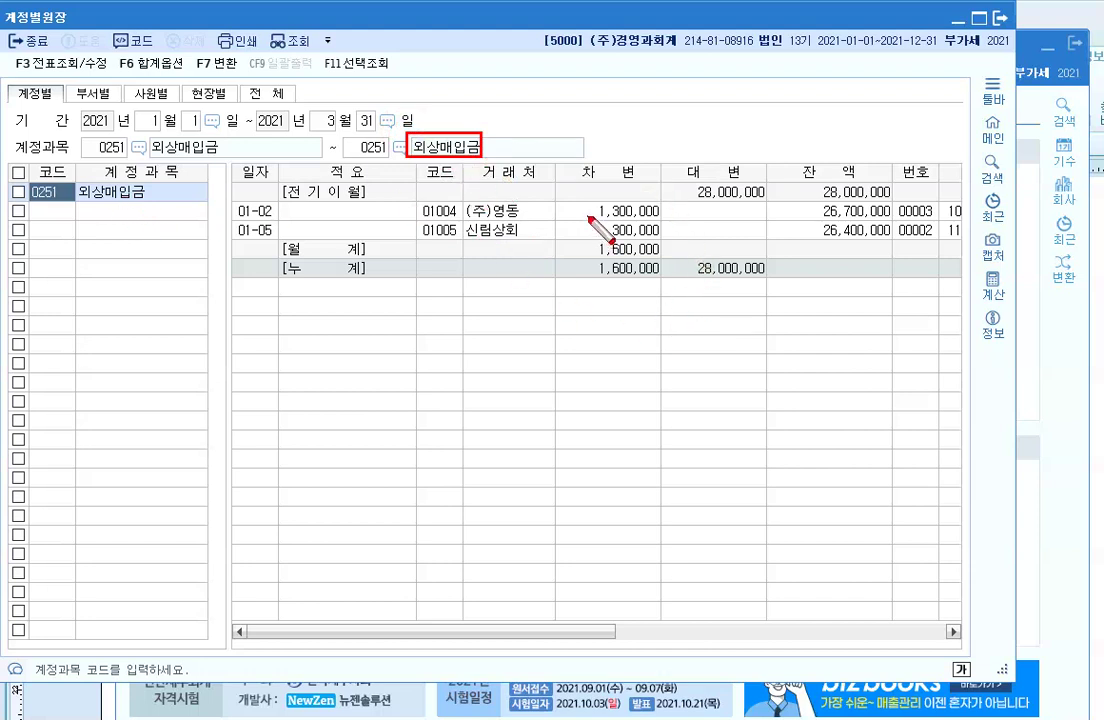
pyautogui.moveTo(553, 157)
pyautogui.mouseDown()
pyautogui.moveTo(655, 189)
pyautogui.moveTo(760, 184)
pyautogui.mouseUp()
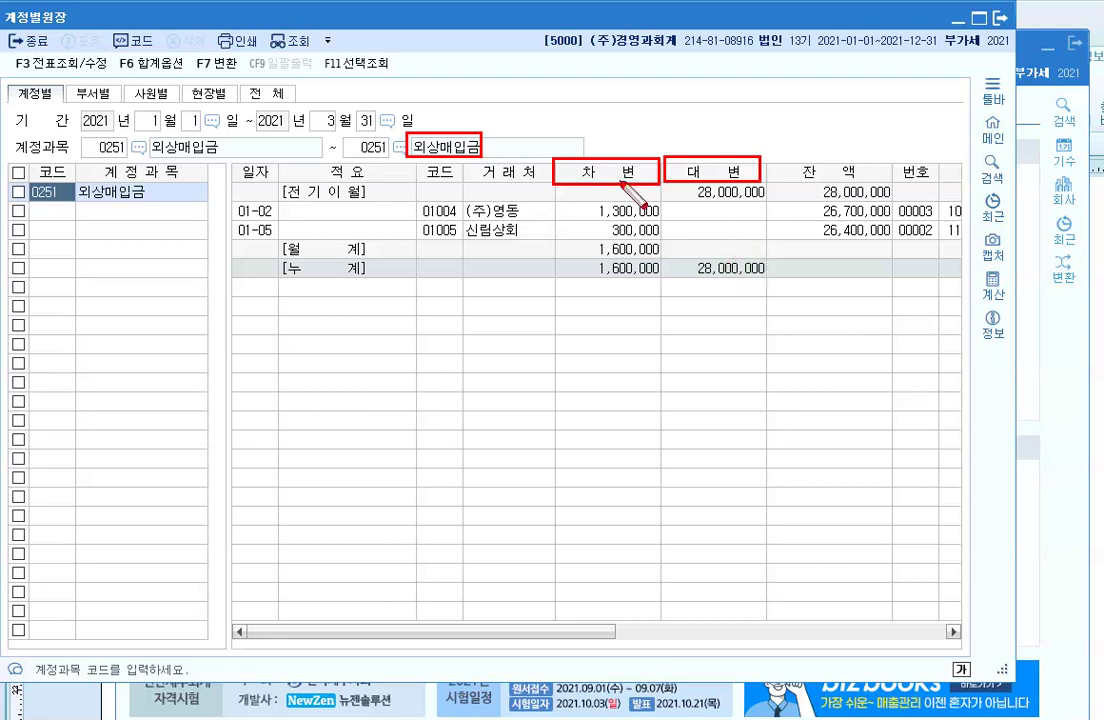
pyautogui.moveTo(785, 153)
pyautogui.mouseDown()
pyautogui.moveTo(805, 175)
pyautogui.moveTo(867, 183)
pyautogui.mouseUp()
pyautogui.moveTo(808, 222)
pyautogui.mouseDown()
pyautogui.moveTo(835, 240)
pyautogui.moveTo(895, 243)
pyautogui.mouseUp()
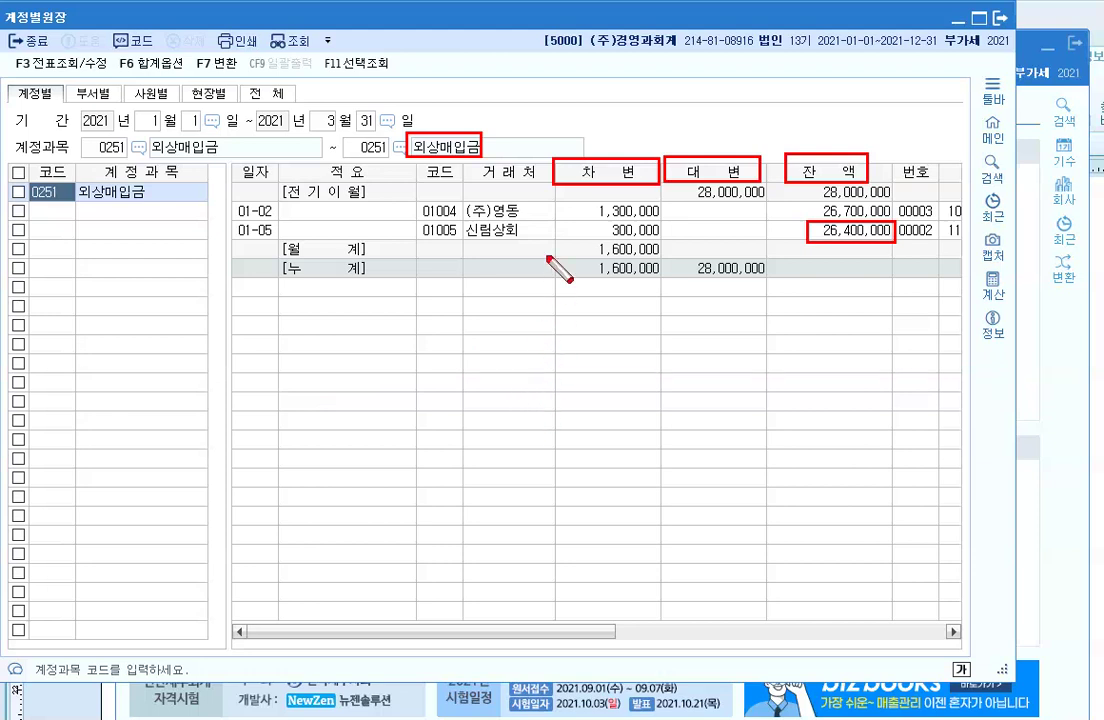
# Step: Box the 차변 and 대변 cells of the 01-02 and 01-05 entries, labelling the columns "상환" and "발생"
pyautogui.moveTo(553, 200)
pyautogui.mouseDown()
pyautogui.moveTo(579, 243)
pyautogui.moveTo(662, 238)
pyautogui.mouseUp()
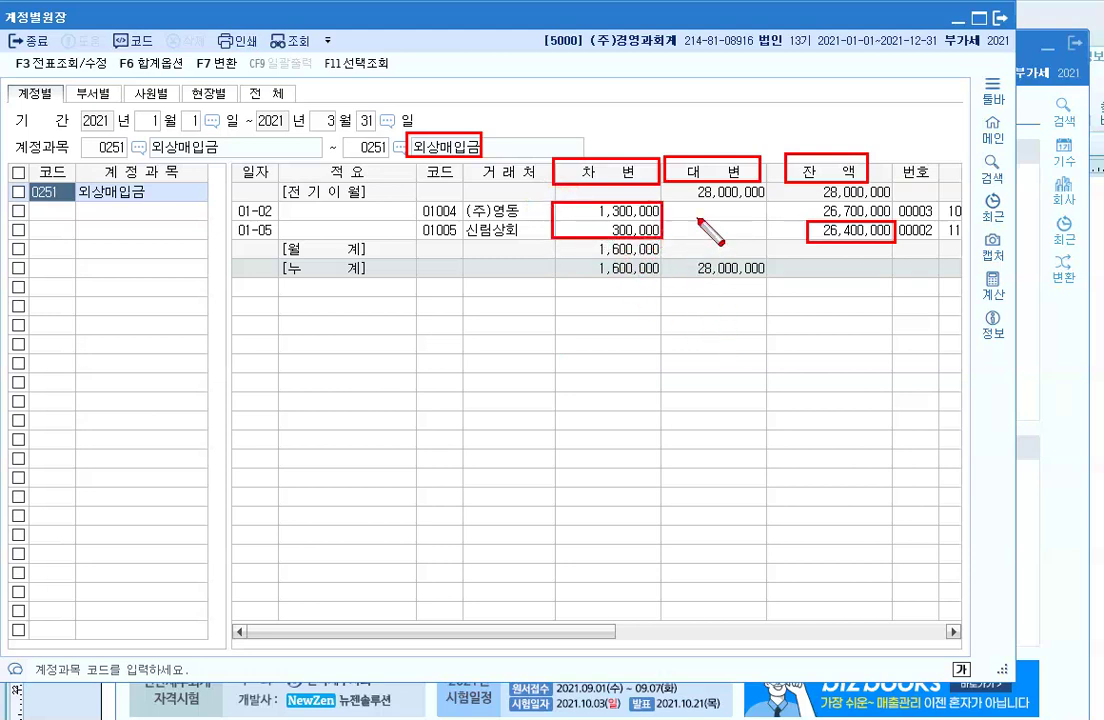
pyautogui.moveTo(670, 203)
pyautogui.mouseDown()
pyautogui.moveTo(671, 229)
pyautogui.moveTo(765, 238)
pyautogui.mouseUp()
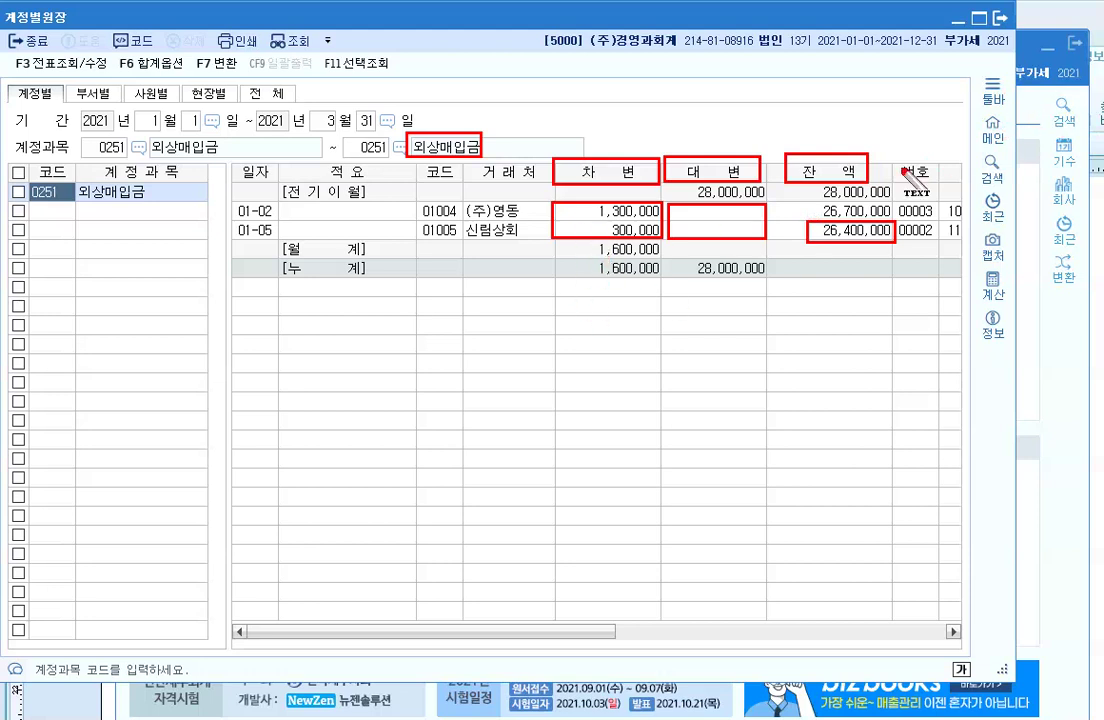
pyautogui.click(575, 310)
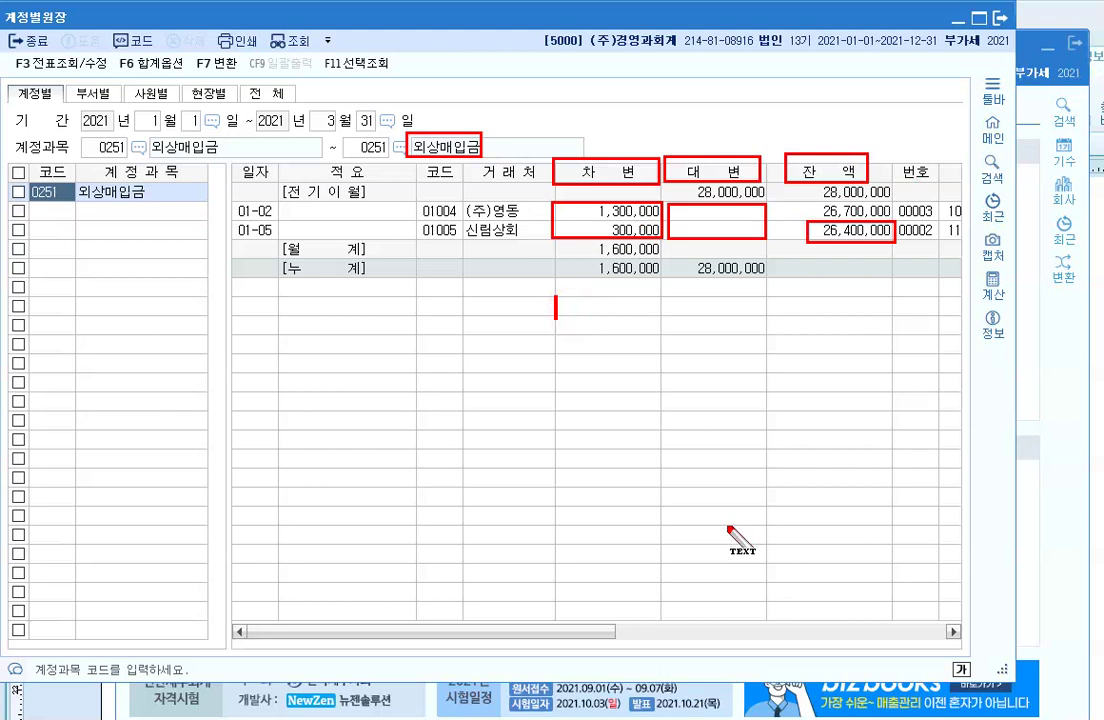
pyautogui.write('상환')
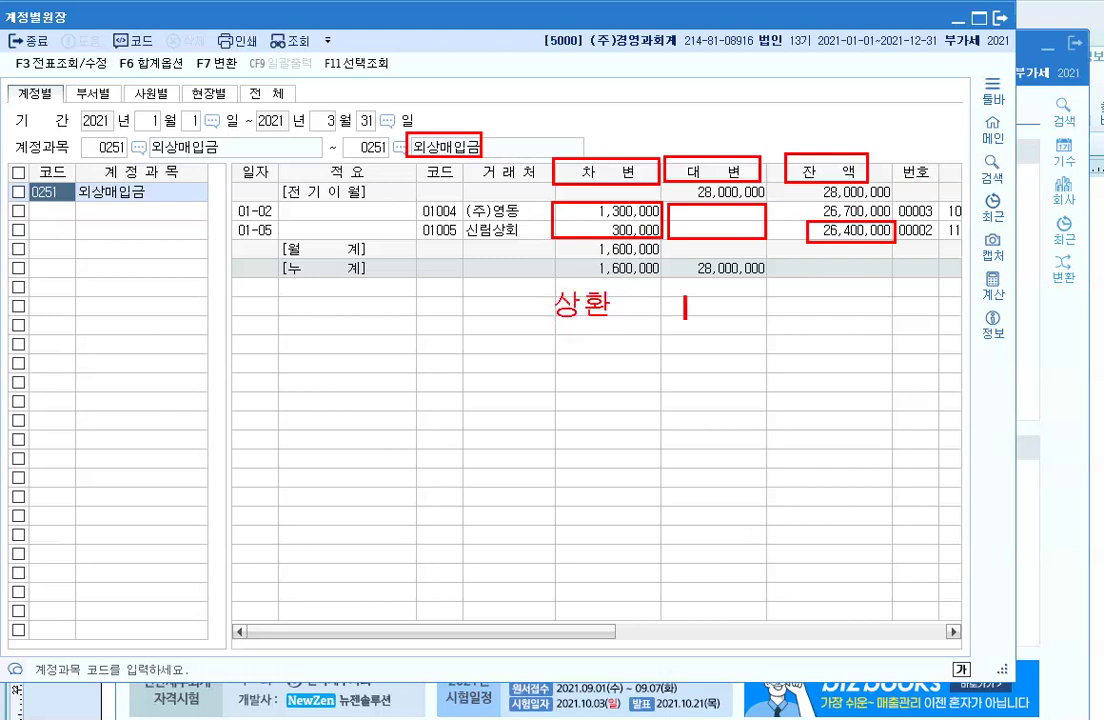
pyautogui.write('발생')
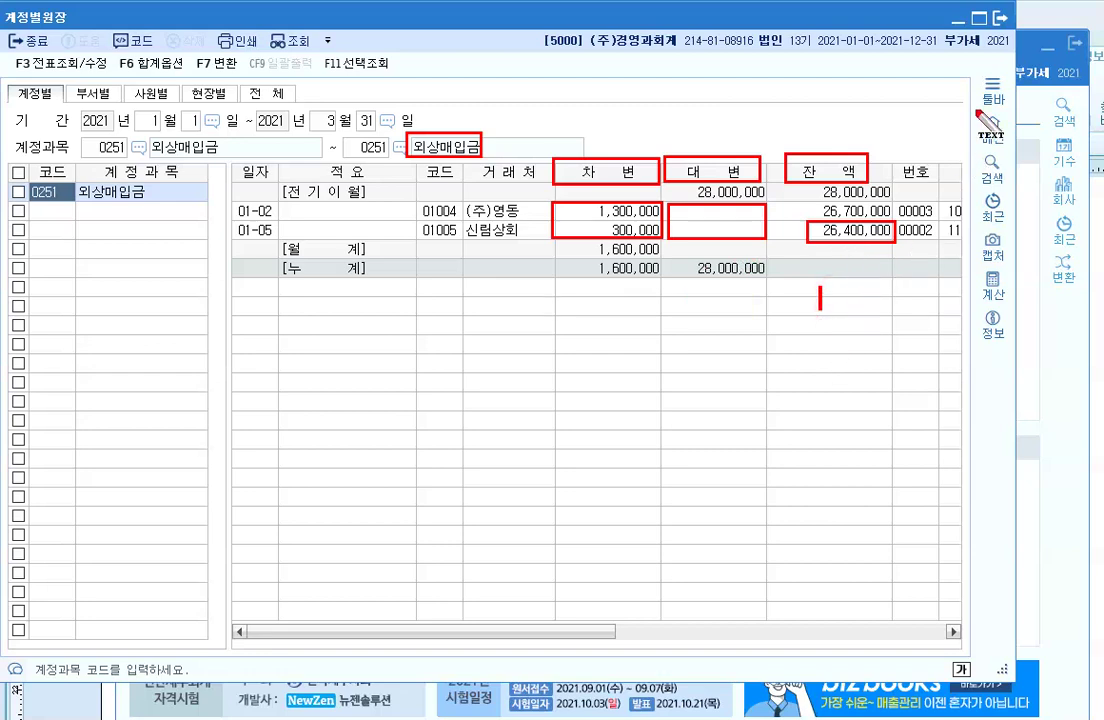
# Step: Close the 계정별원장 and query the 재무상태표 for month 03 of 2021, locating 외상매입금 under 유동부채
pyautogui.click(1000, 17)
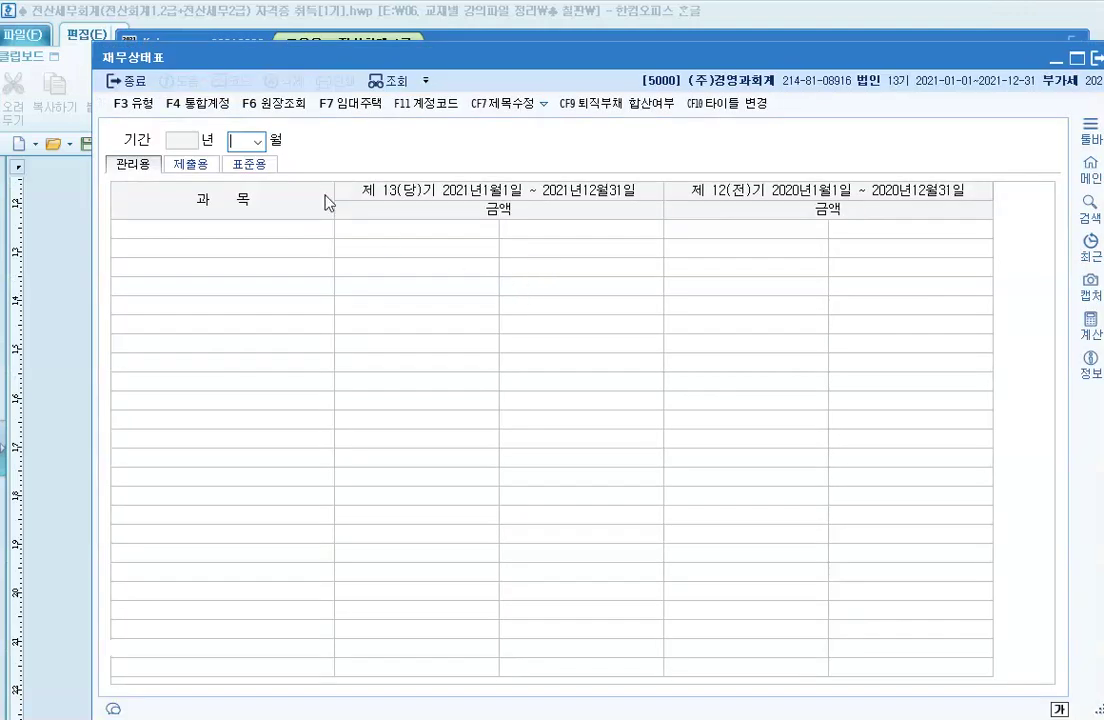
pyautogui.click(259, 142)
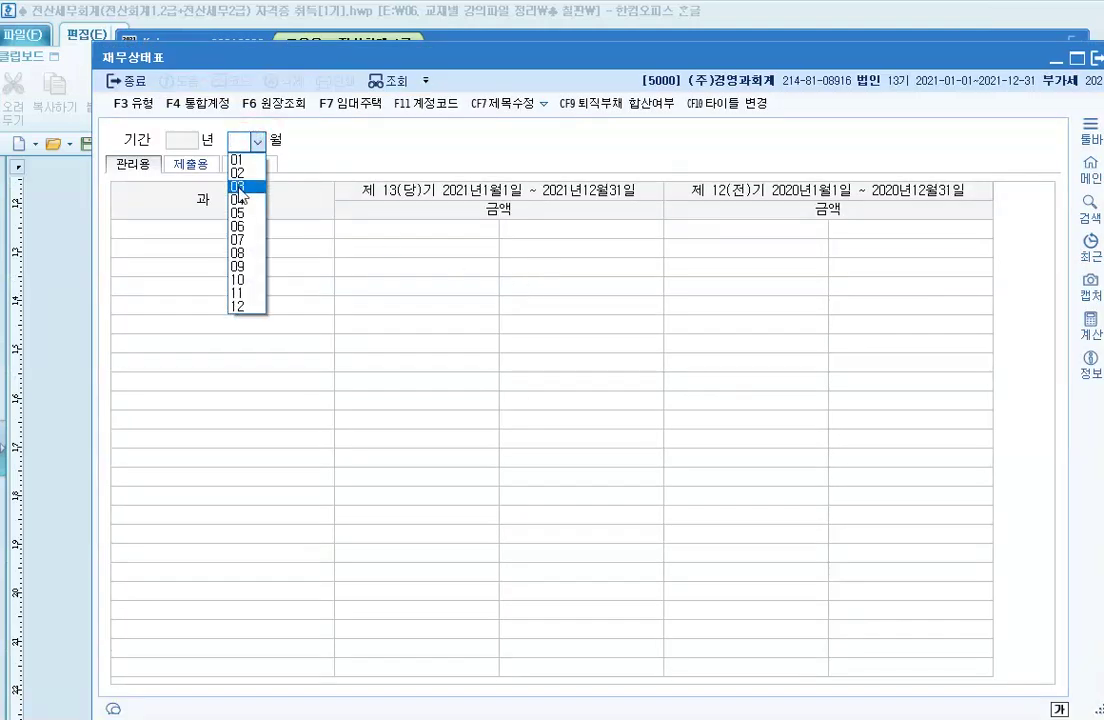
pyautogui.click(239, 187)
pyautogui.scroll(-5, 217, 329)
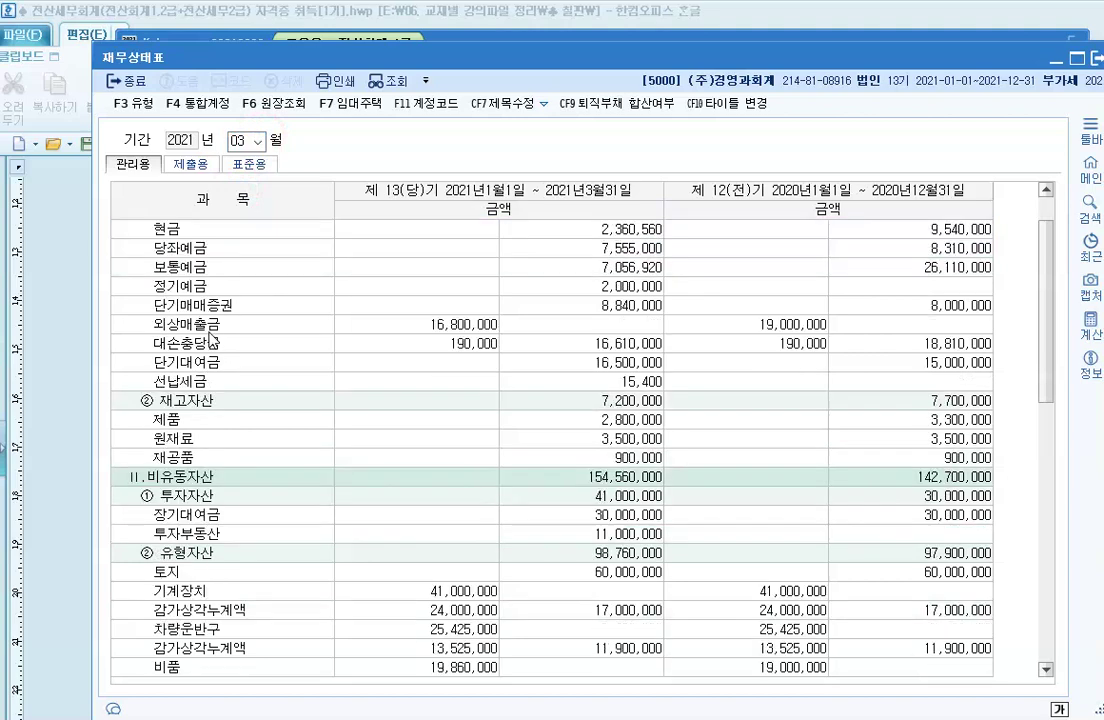
pyautogui.scroll(-2, 210, 340)
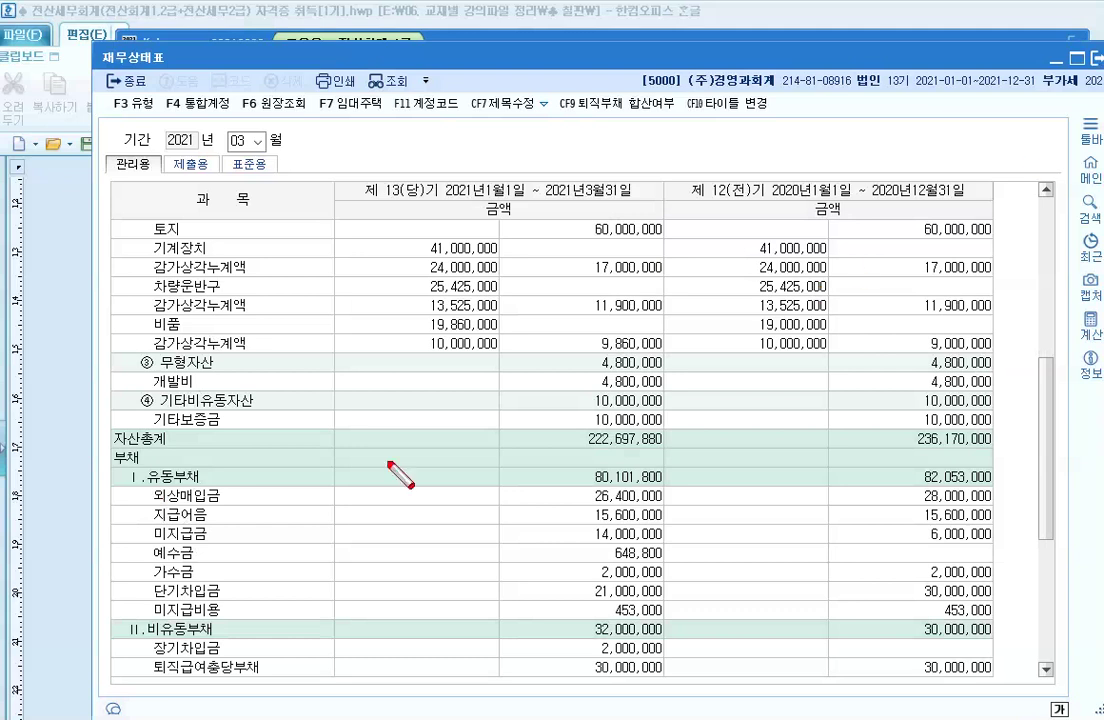
# Step: Box the 외상매입금 row up to its current-period amount in red, clear the mark and close the 재무상태표
pyautogui.moveTo(125, 489); pyautogui.dragTo(670, 508)
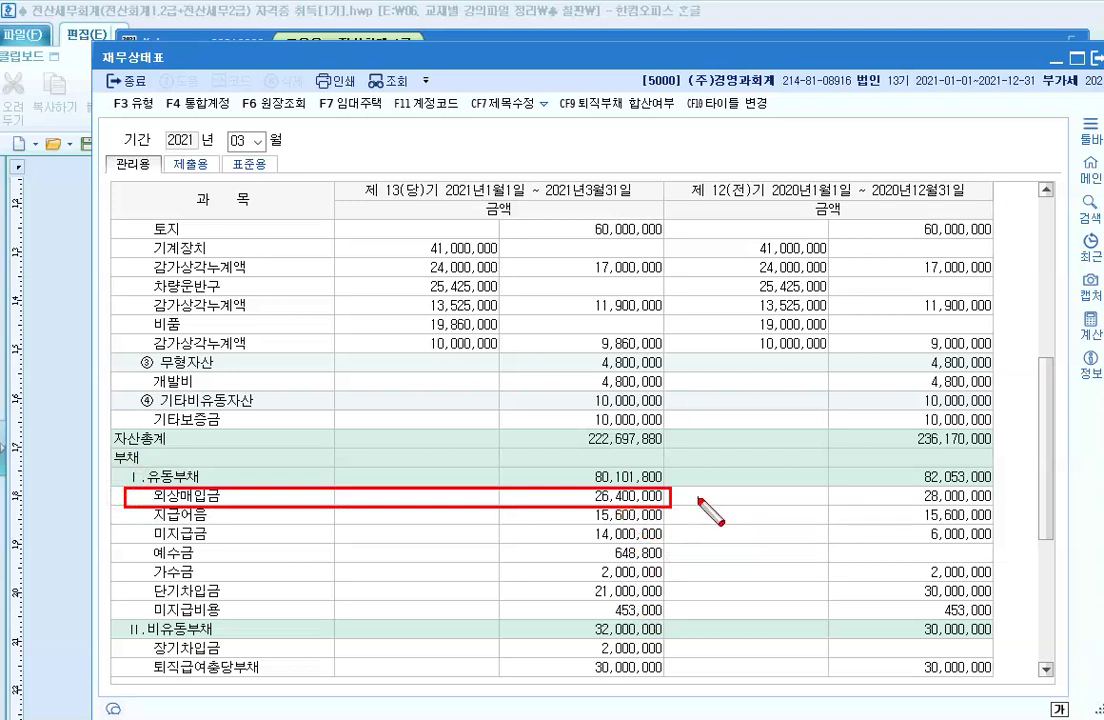
pyautogui.click(517, 288)
pyautogui.press('Escape')
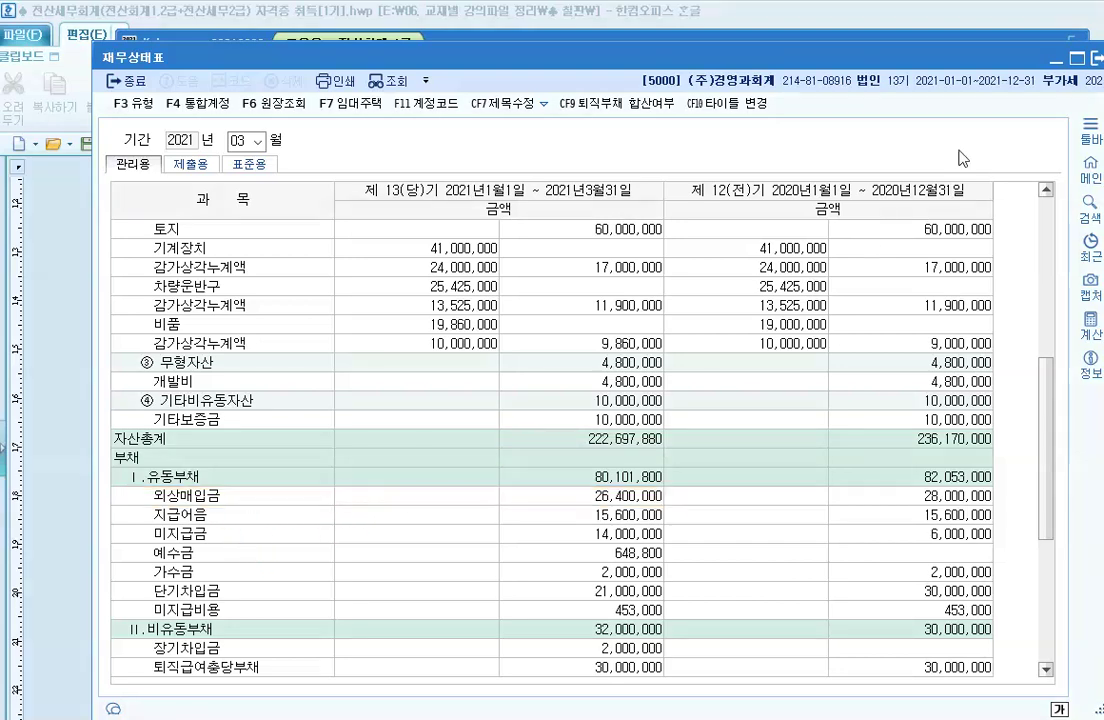
pyautogui.click(1096, 58)
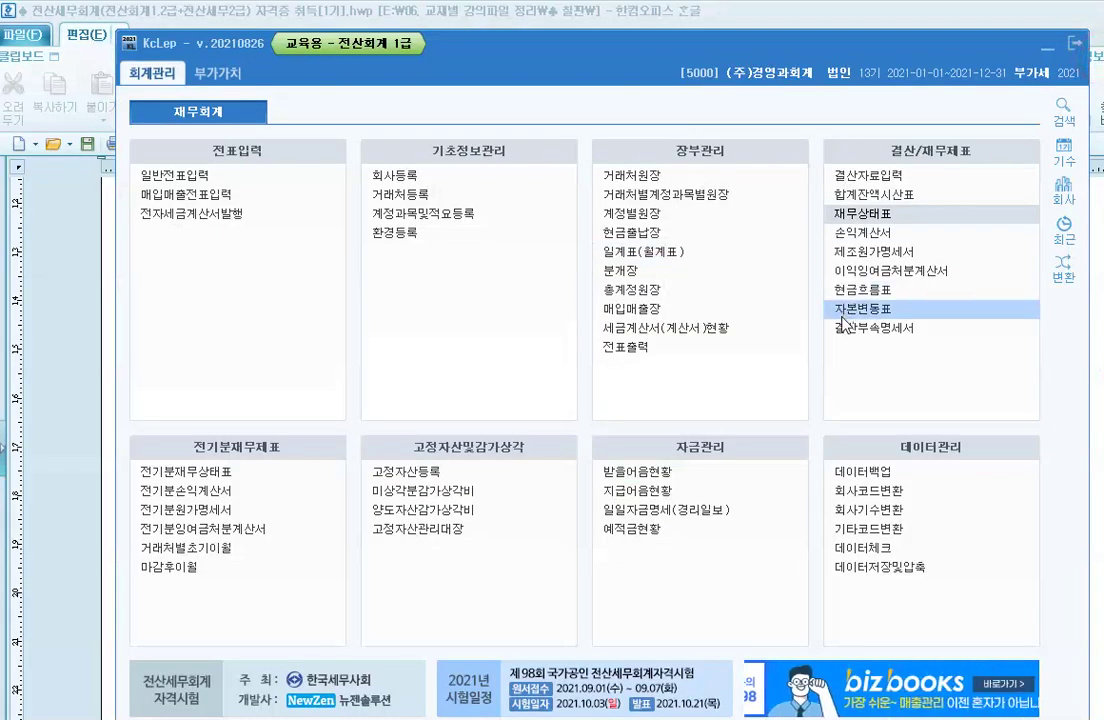
# Step: Query the 합계잔액시산표 as of month 03 day 31, 2021, and locate the 외상매입금 row
pyautogui.click(848, 196)
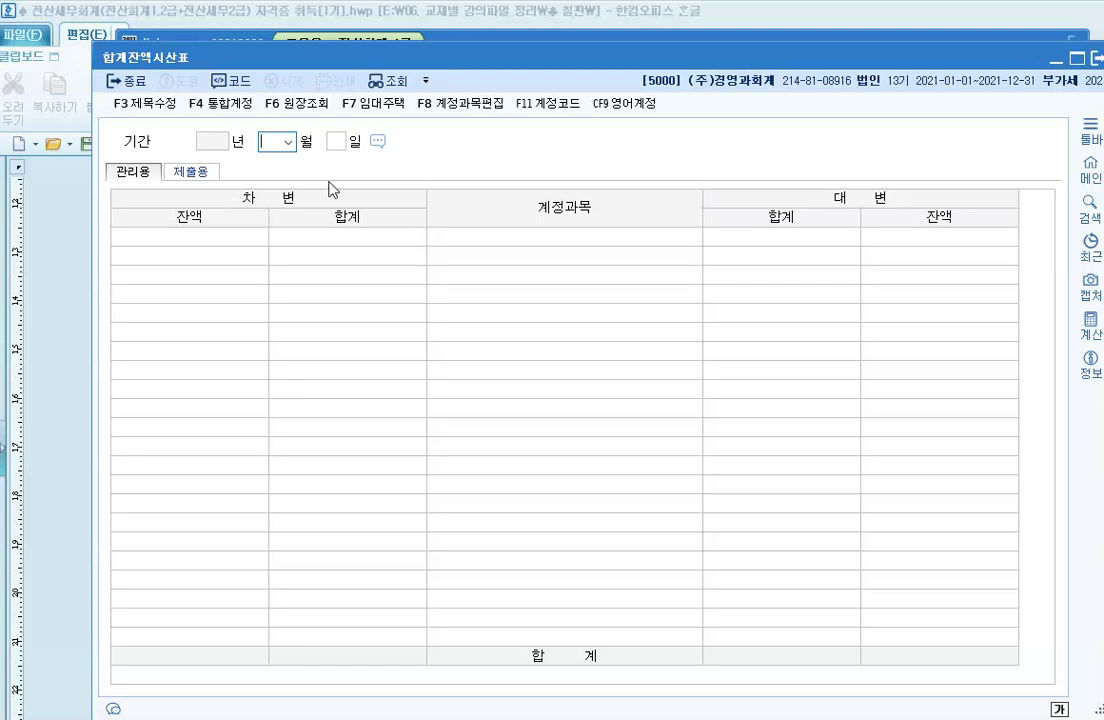
pyautogui.click(288, 143)
pyautogui.click(285, 188)
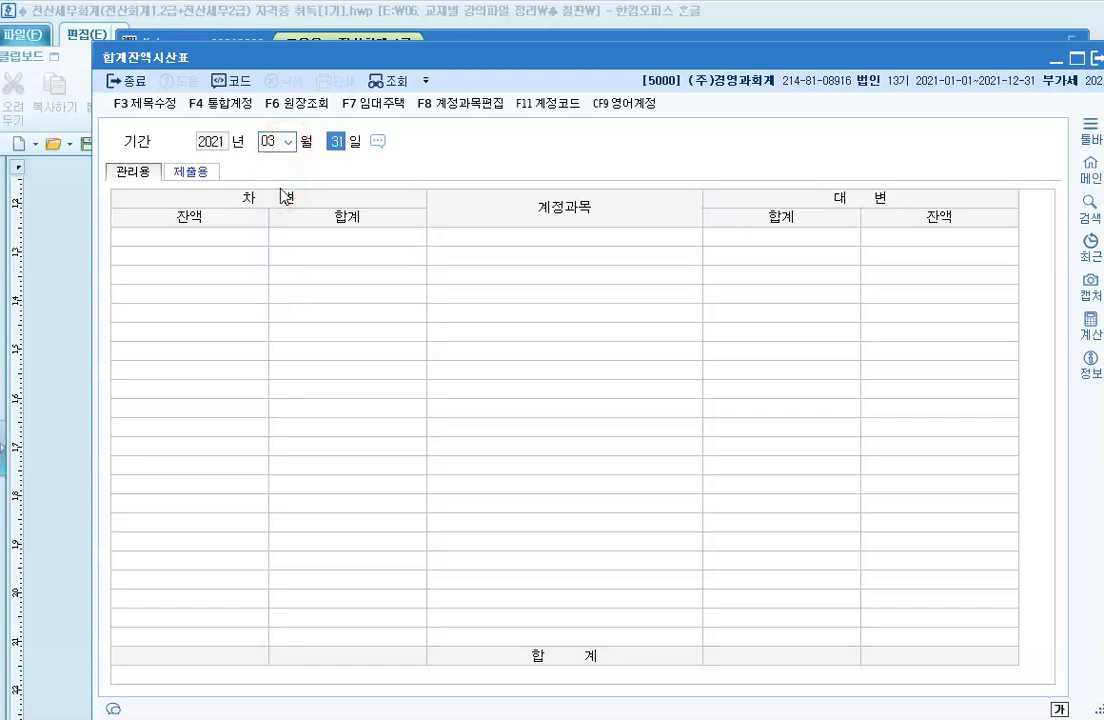
pyautogui.press('Return')
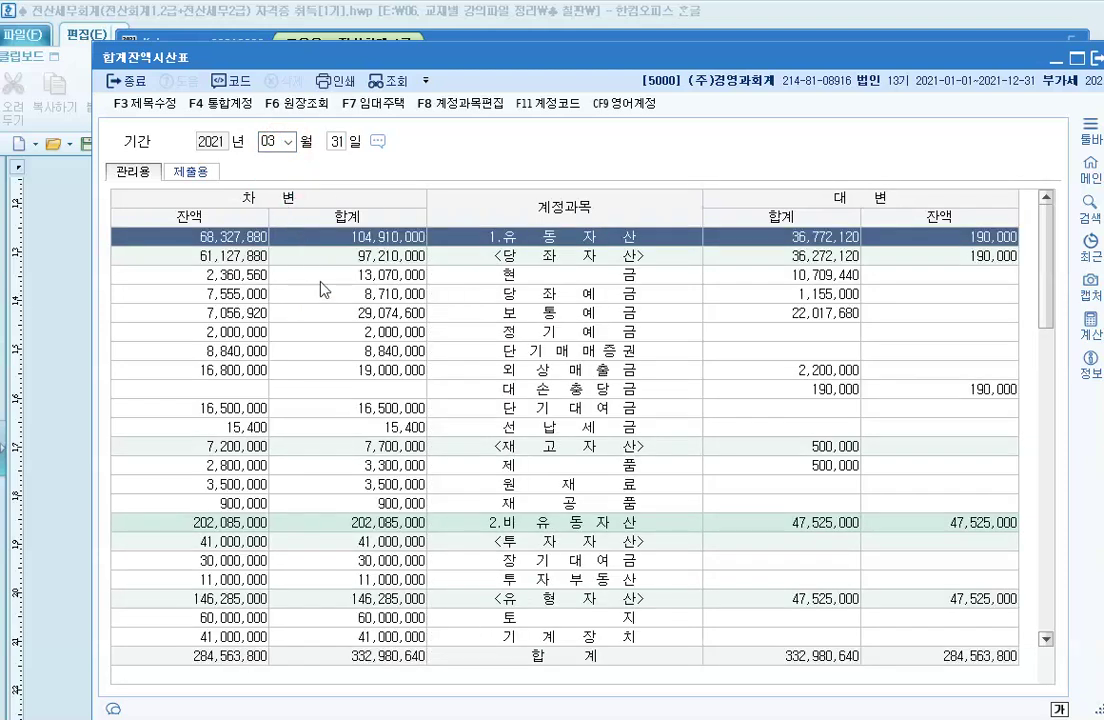
pyautogui.scroll(-1, 358, 314)
pyautogui.scroll(-7, 358, 318)
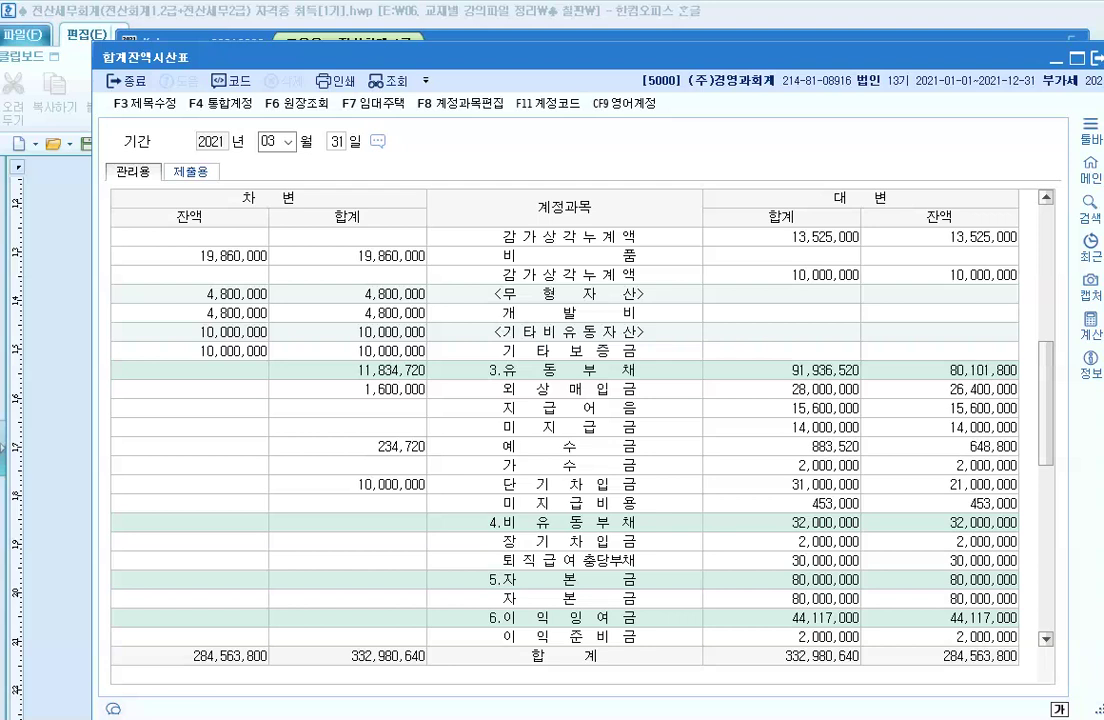
# Step: Box the 외상매입금 row in red, circle its 차변 합계, 대변 합계 and 대변 잔액 in green, and close the cleared 합계잔액시산표
pyautogui.click(343, 382)
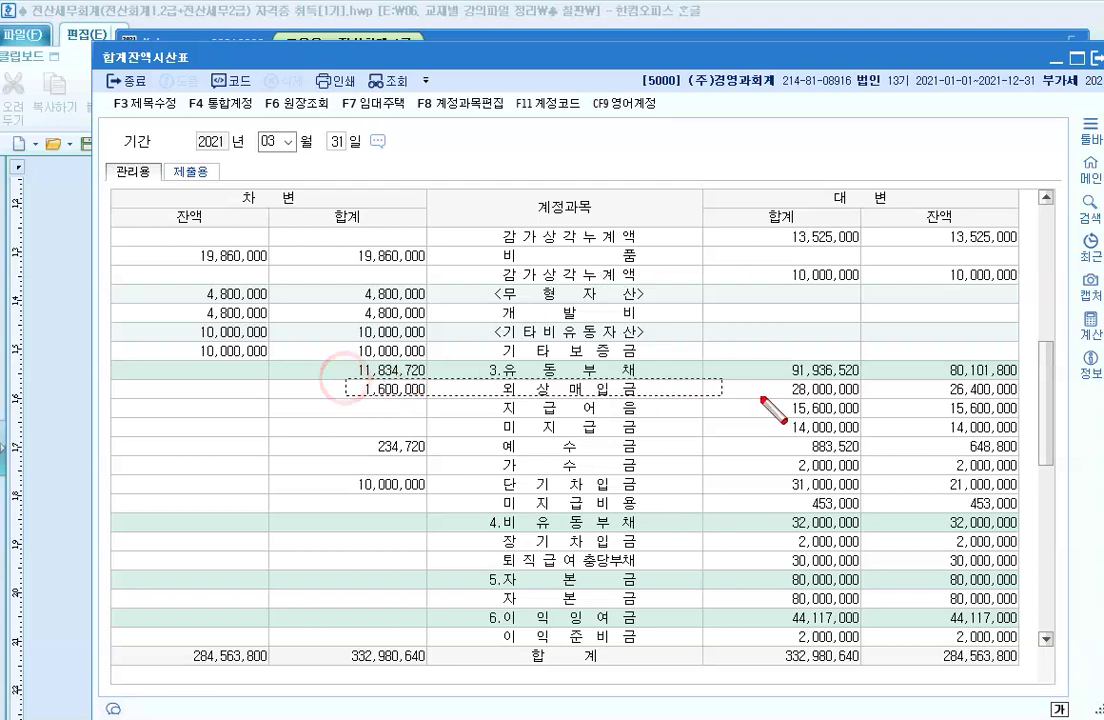
pyautogui.moveTo(345, 380); pyautogui.dragTo(1038, 398)
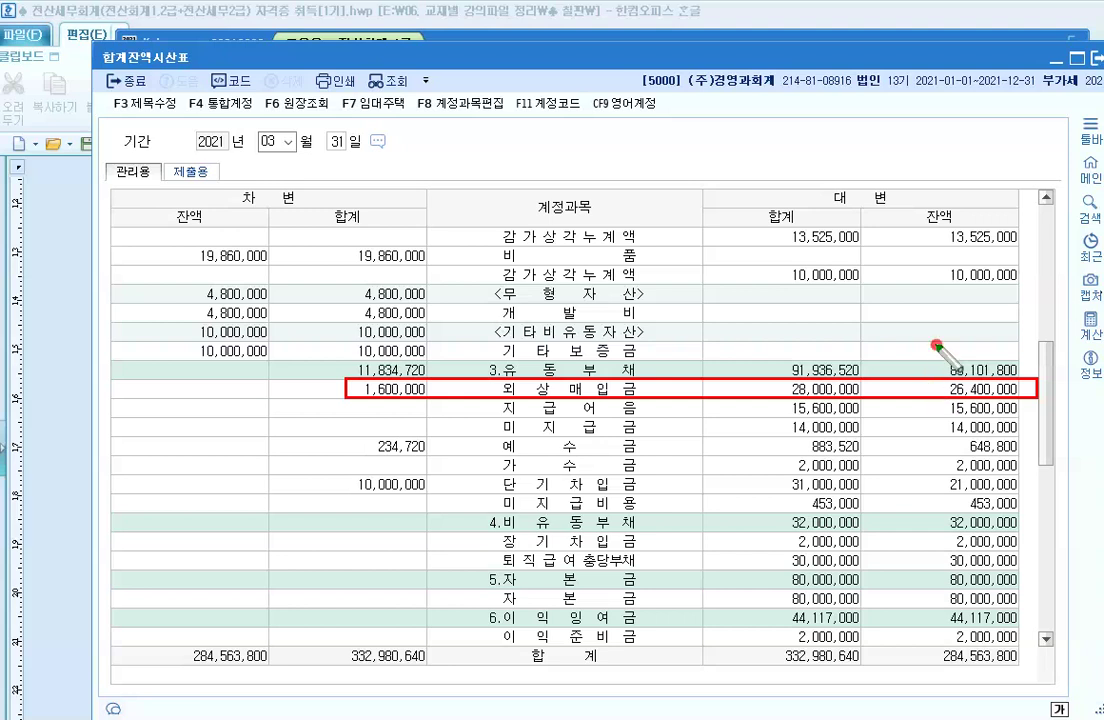
pyautogui.moveTo(1005, 352); pyautogui.dragTo(995, 350)
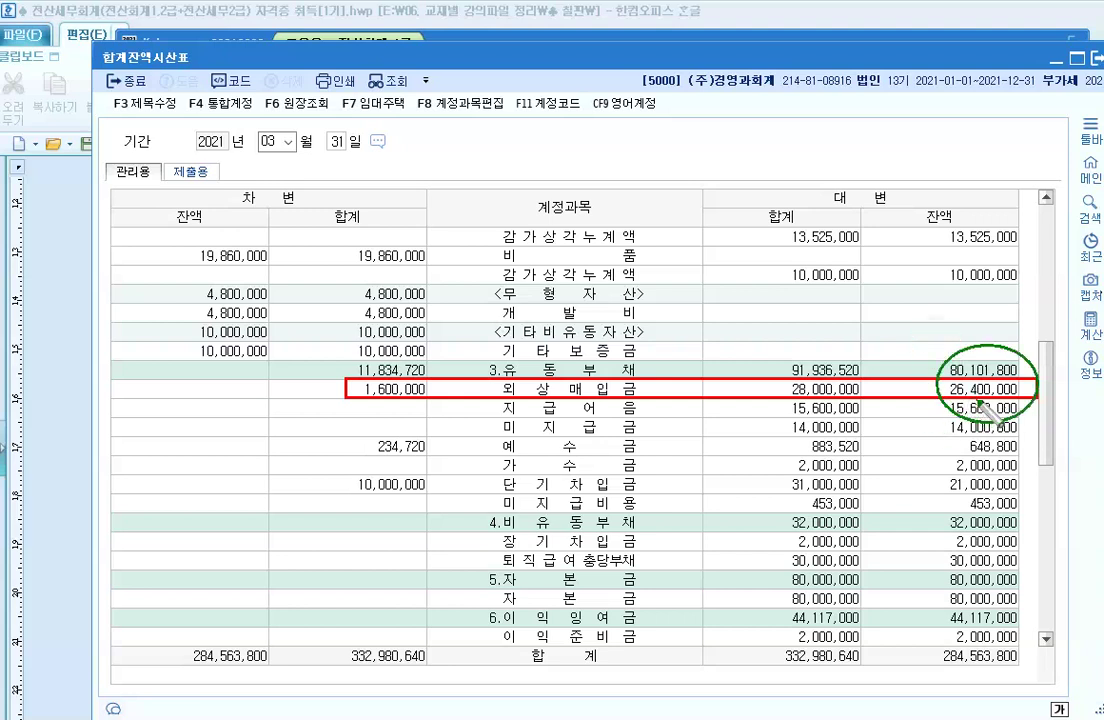
pyautogui.moveTo(362, 380)
pyautogui.mouseDown()
pyautogui.moveTo(352, 376)
pyautogui.moveTo(430, 426)
pyautogui.mouseUp()
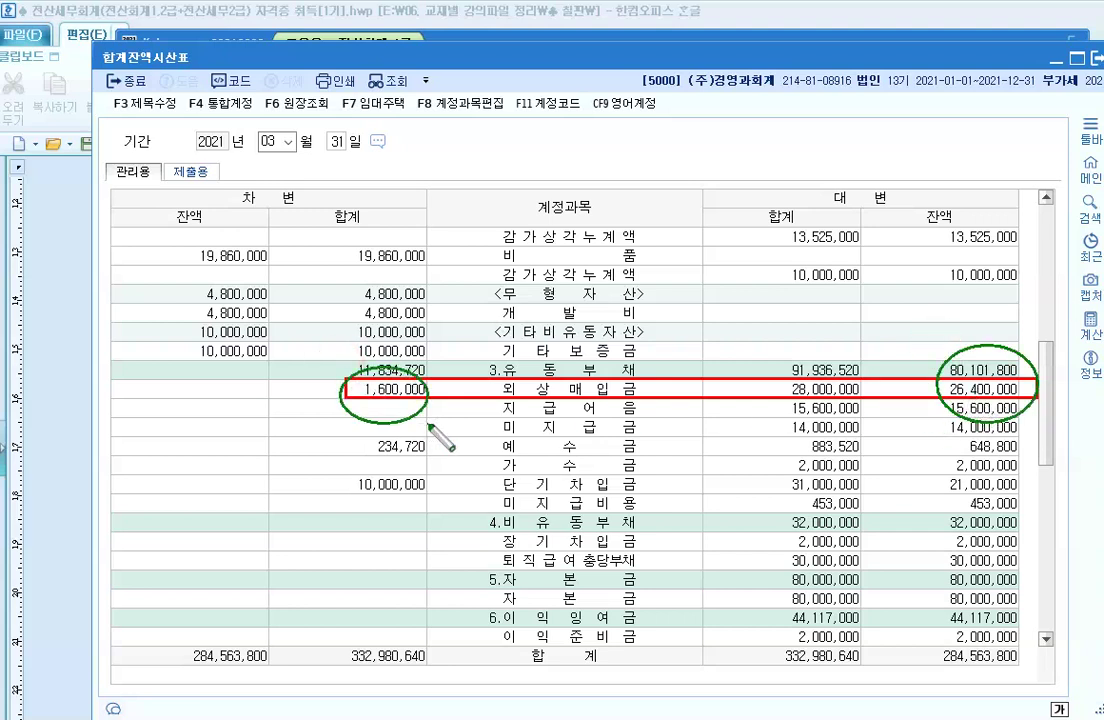
pyautogui.moveTo(840, 356); pyautogui.dragTo(862, 412)
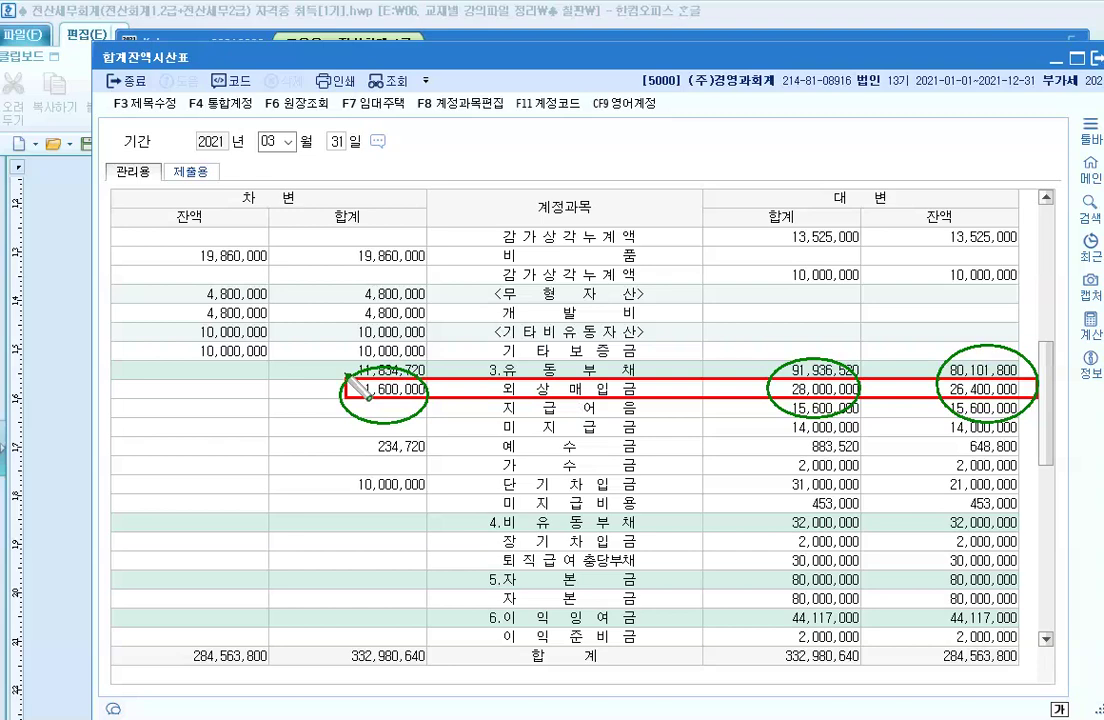
pyautogui.press('Escape')
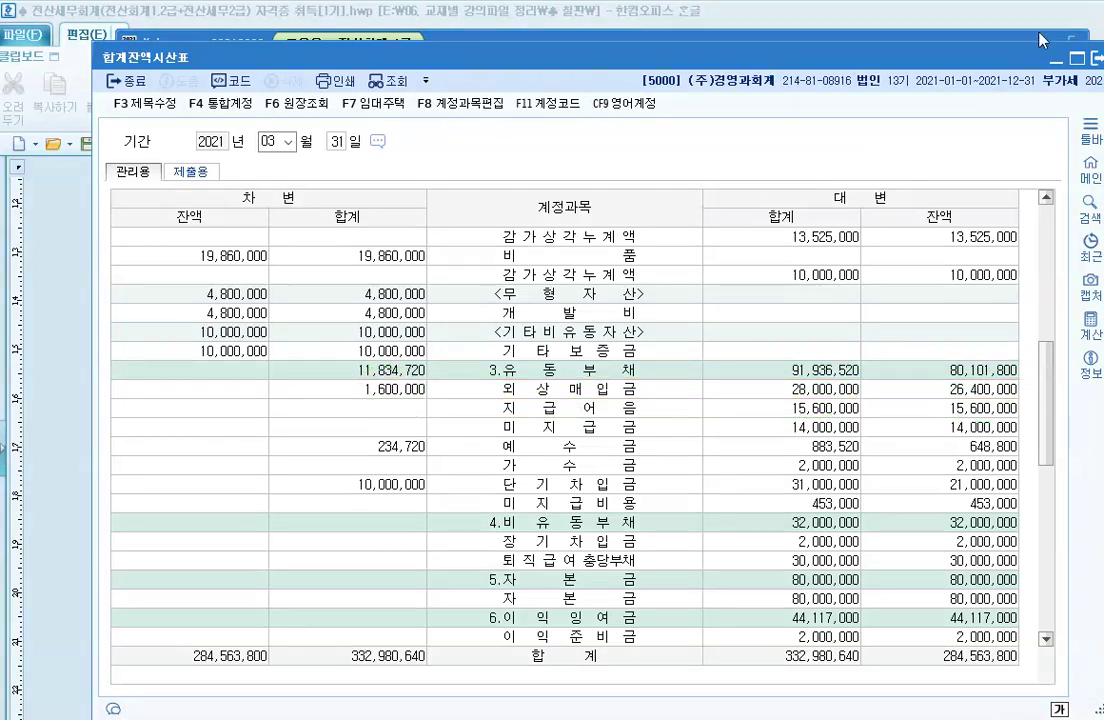
pyautogui.press('Escape')
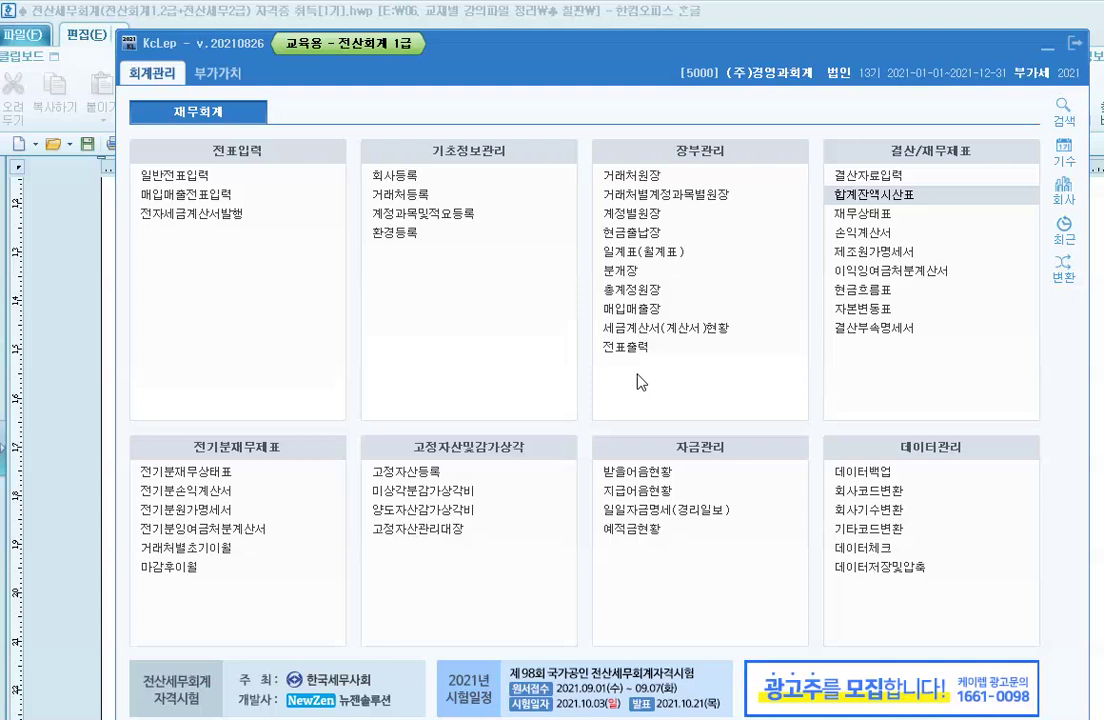
# Step: Set the 거래처원장 잔액 period from month 1 day 1 to month 9 day 30, 2021
pyautogui.click(610, 177)
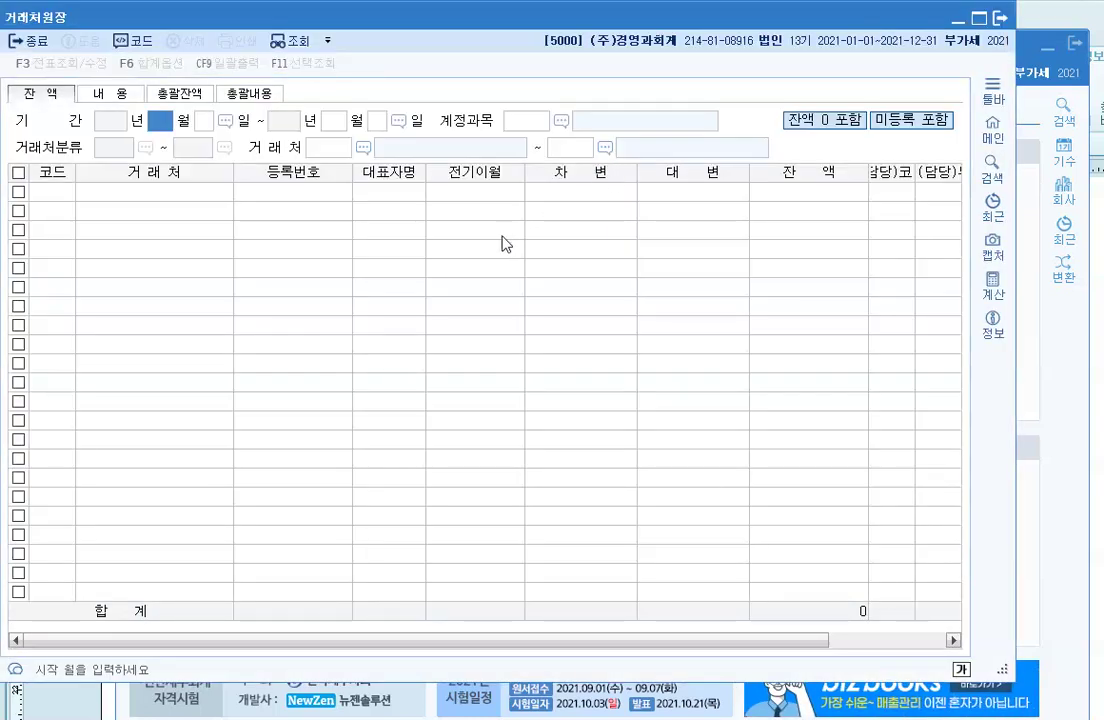
pyautogui.write('1')
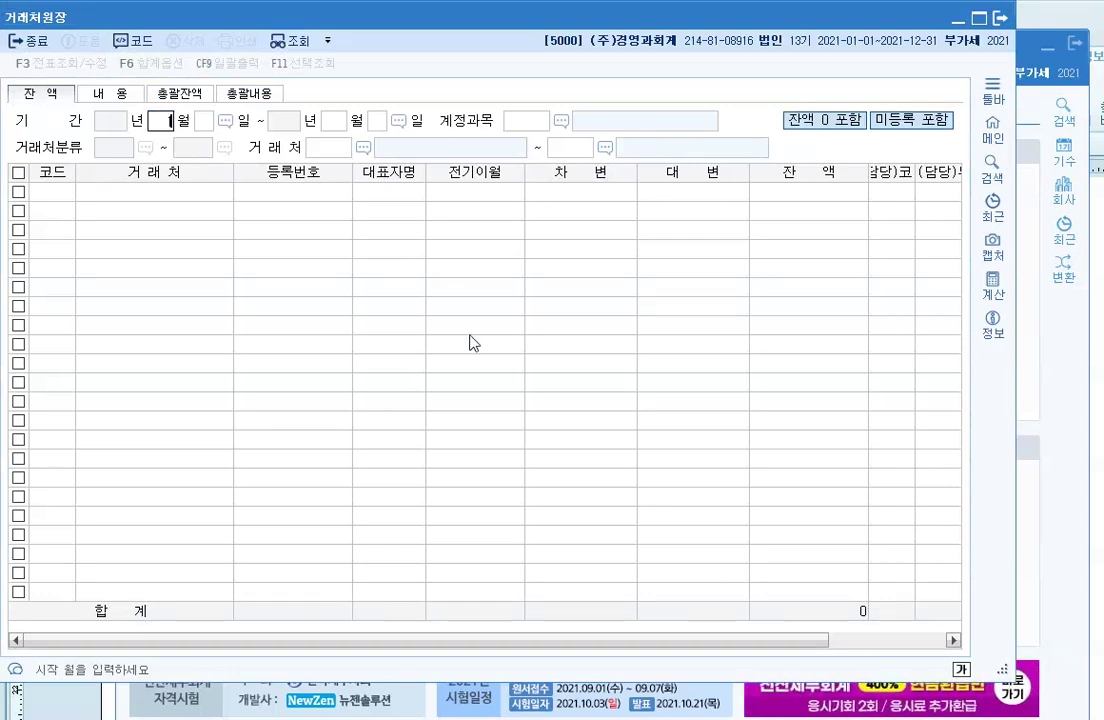
pyautogui.press('Return')
pyautogui.write('1')
pyautogui.press('Return')
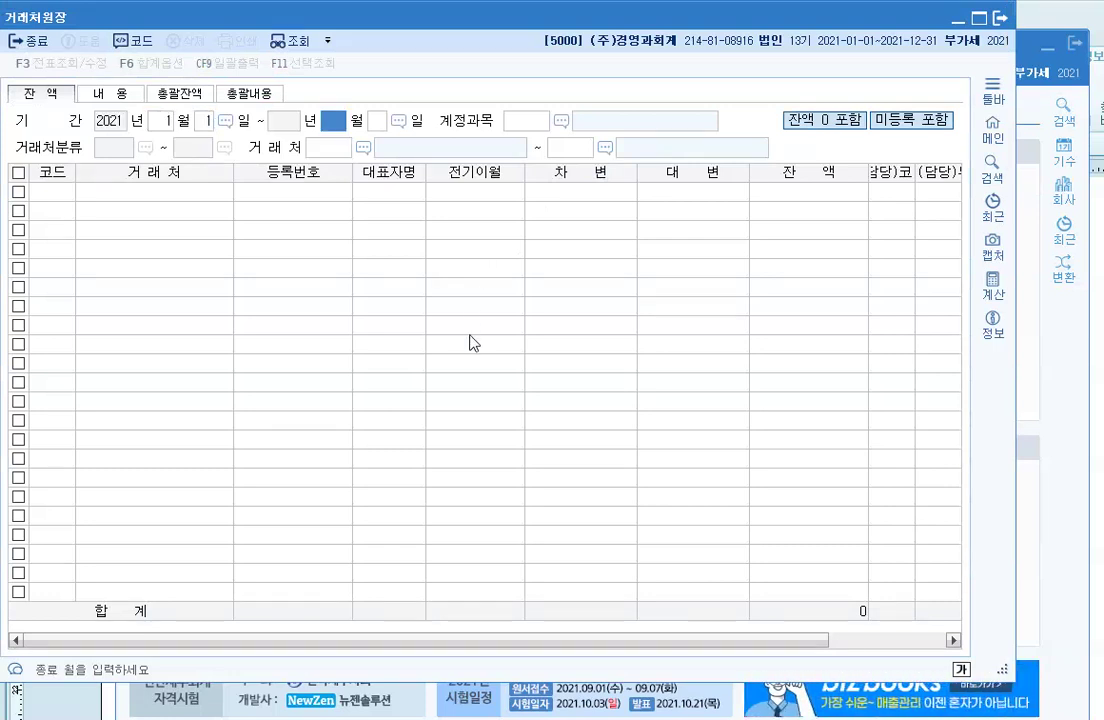
pyautogui.write('9')
pyautogui.press('Return')
pyautogui.press('Return')
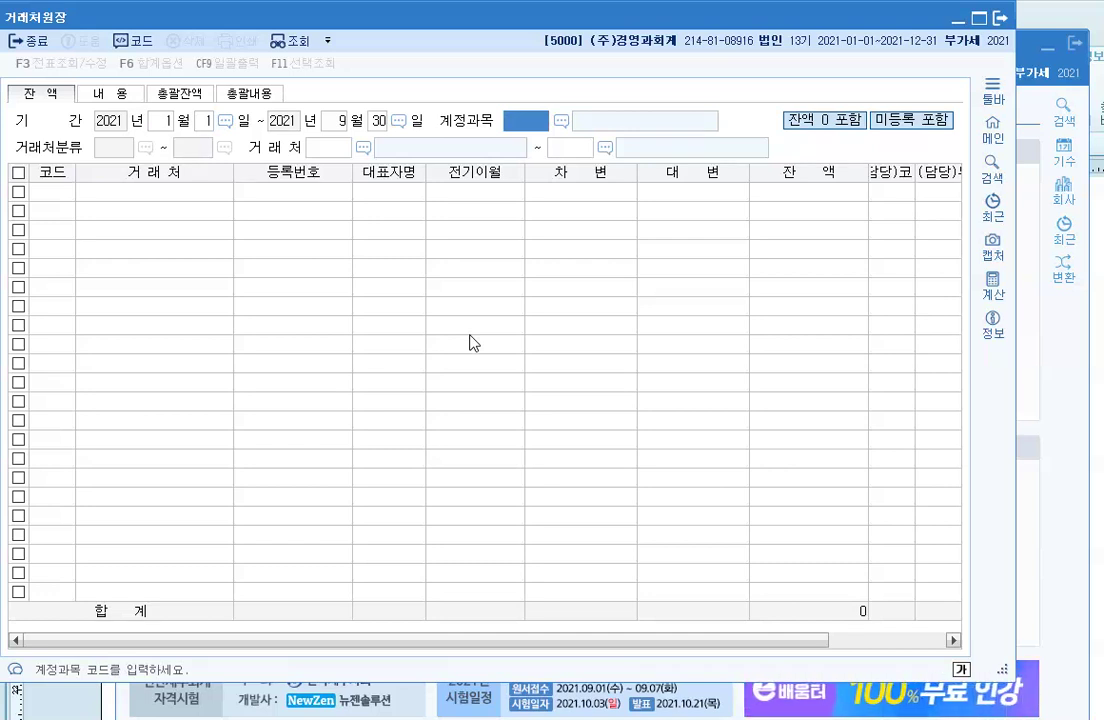
# Step: Query the 거래처원장 balances for account 0108 외상매출금 across the full default range of 거래처
pyautogui.write('0108')
pyautogui.press('Return')
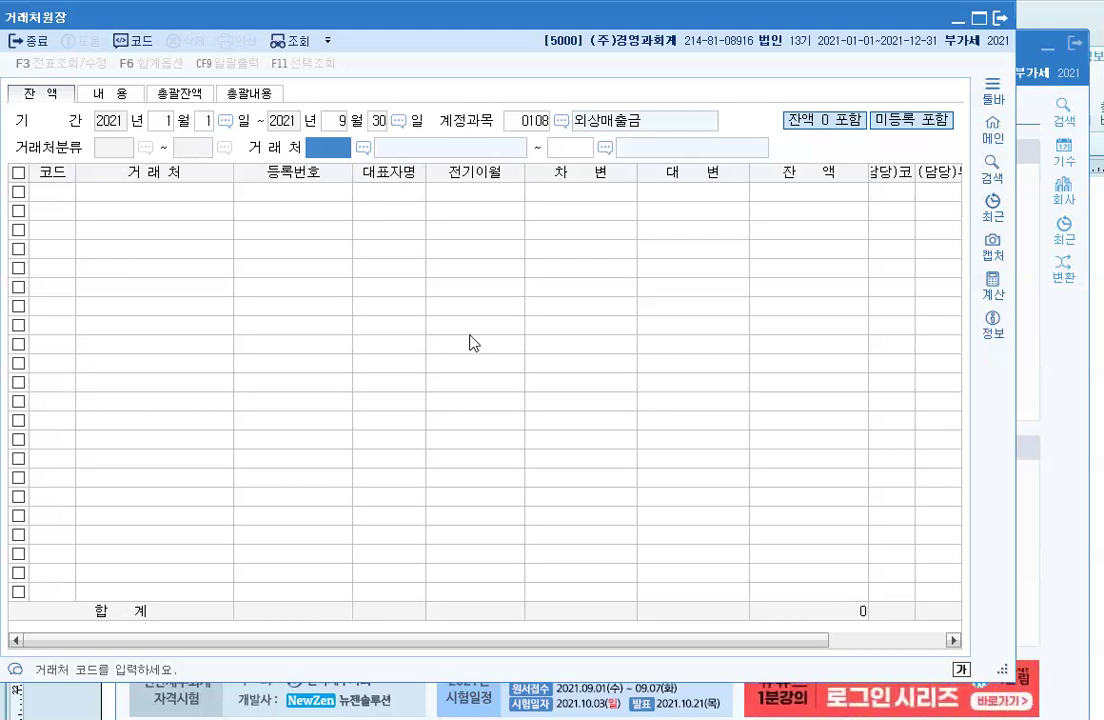
pyautogui.press('Return')
pyautogui.press('Return')
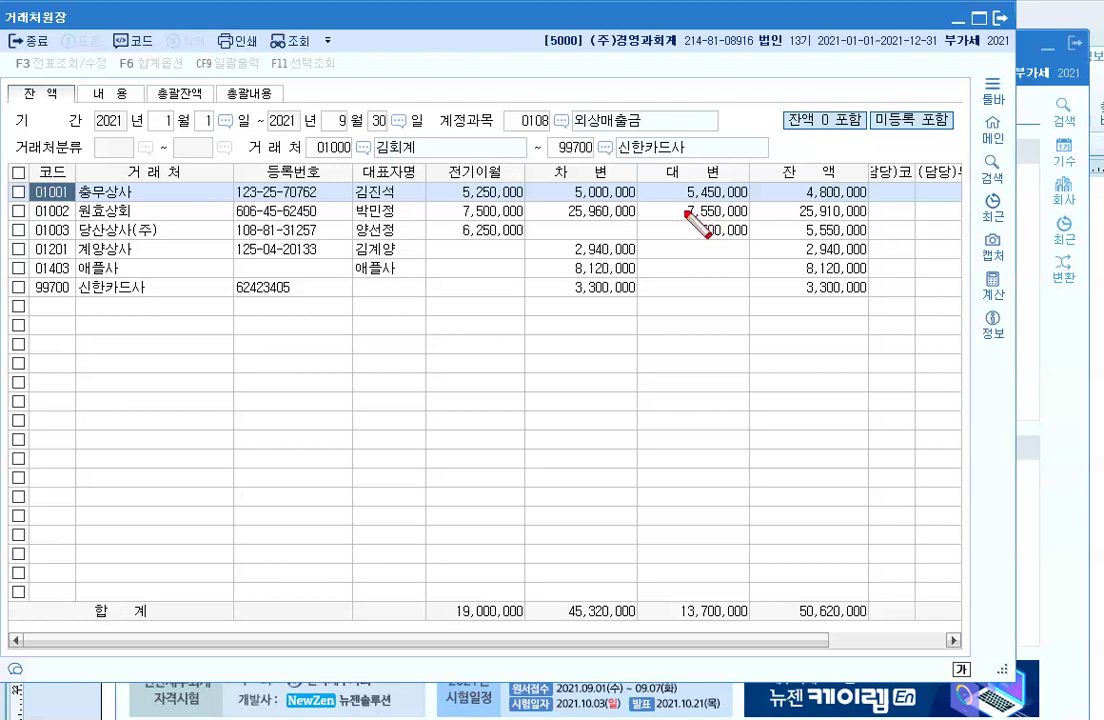
# Step: Box the 외상매출금 account name and the 차변 and 대변 headings in red, labelling the columns "발생" and "회수"
pyautogui.moveTo(560, 102); pyautogui.dragTo(604, 140)
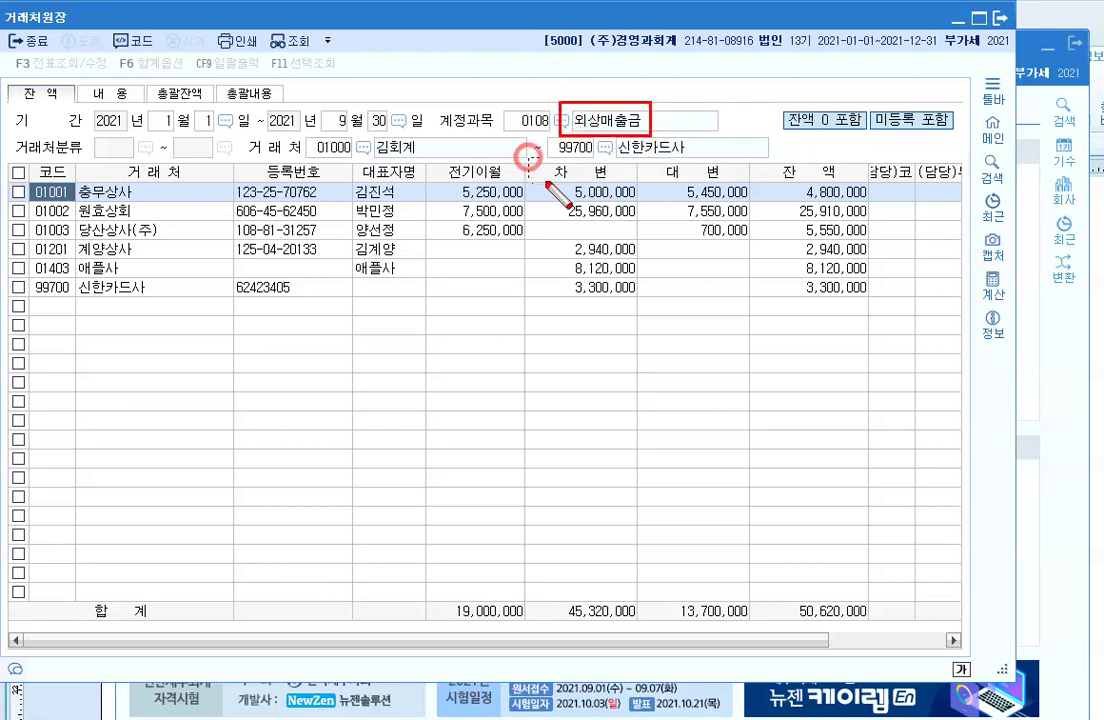
pyautogui.moveTo(528, 156); pyautogui.dragTo(630, 181)
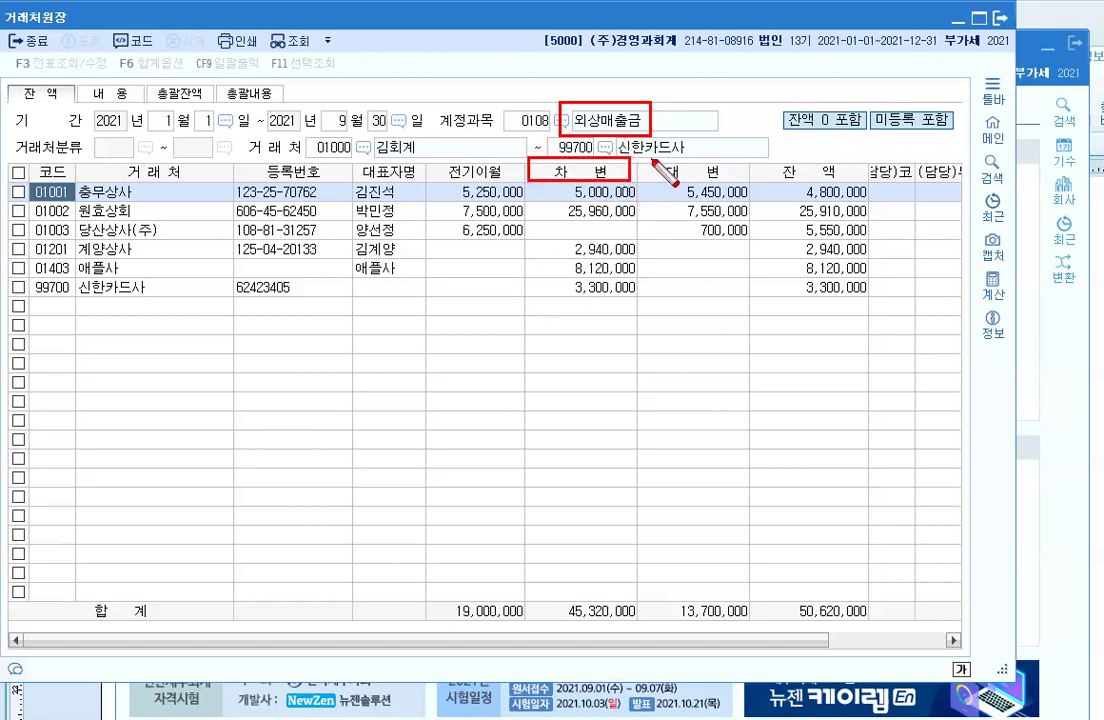
pyautogui.moveTo(652, 158); pyautogui.dragTo(724, 184)
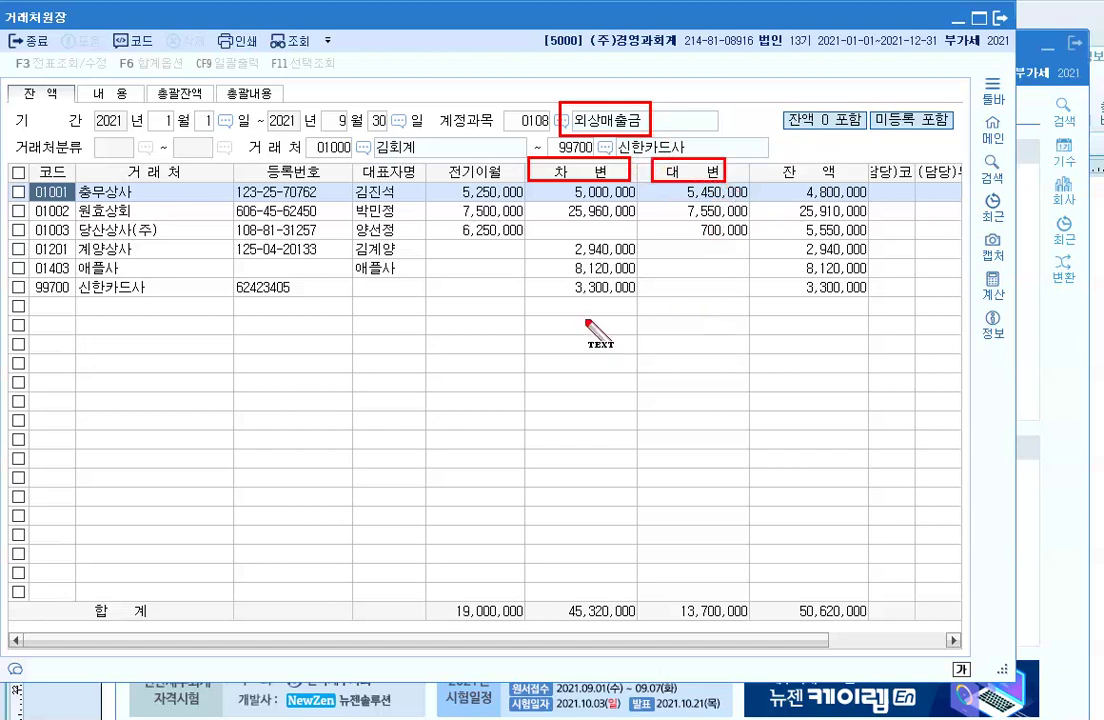
pyautogui.click(549, 328)
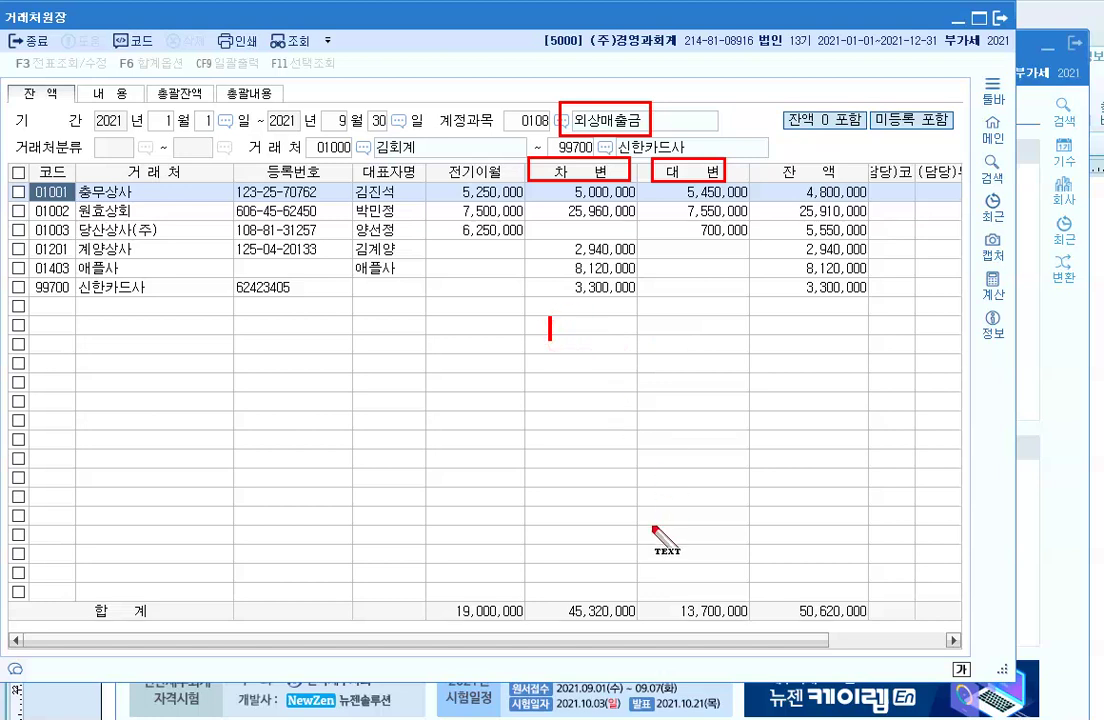
pyautogui.write('발생')
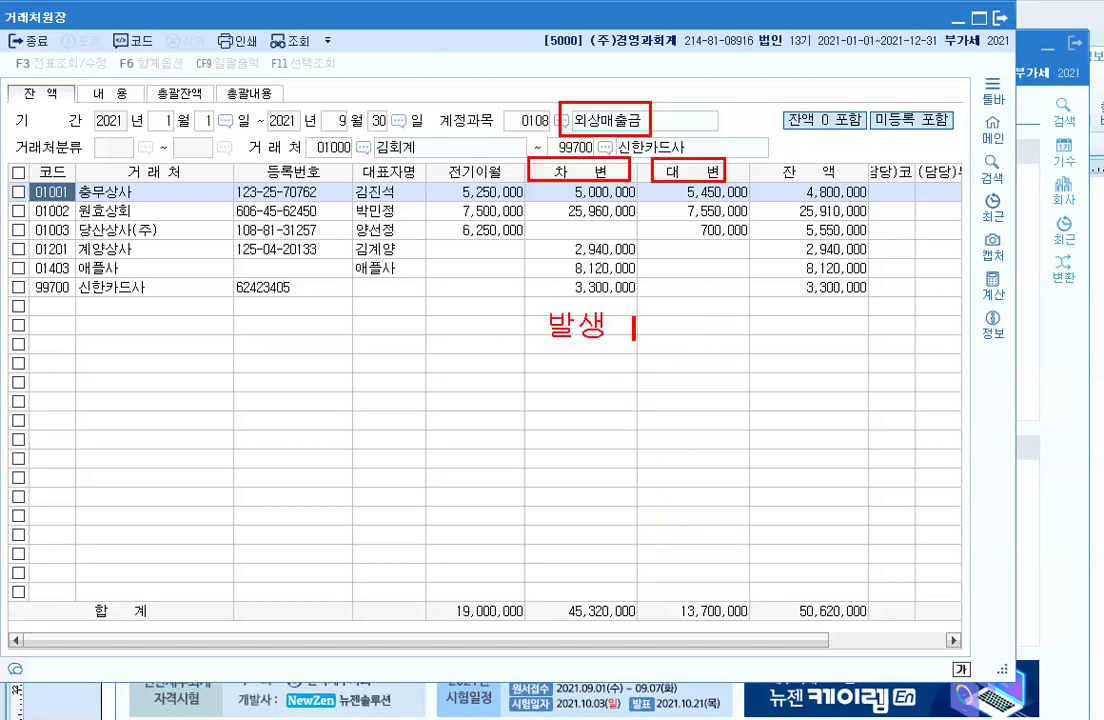
pyautogui.write('     회수')
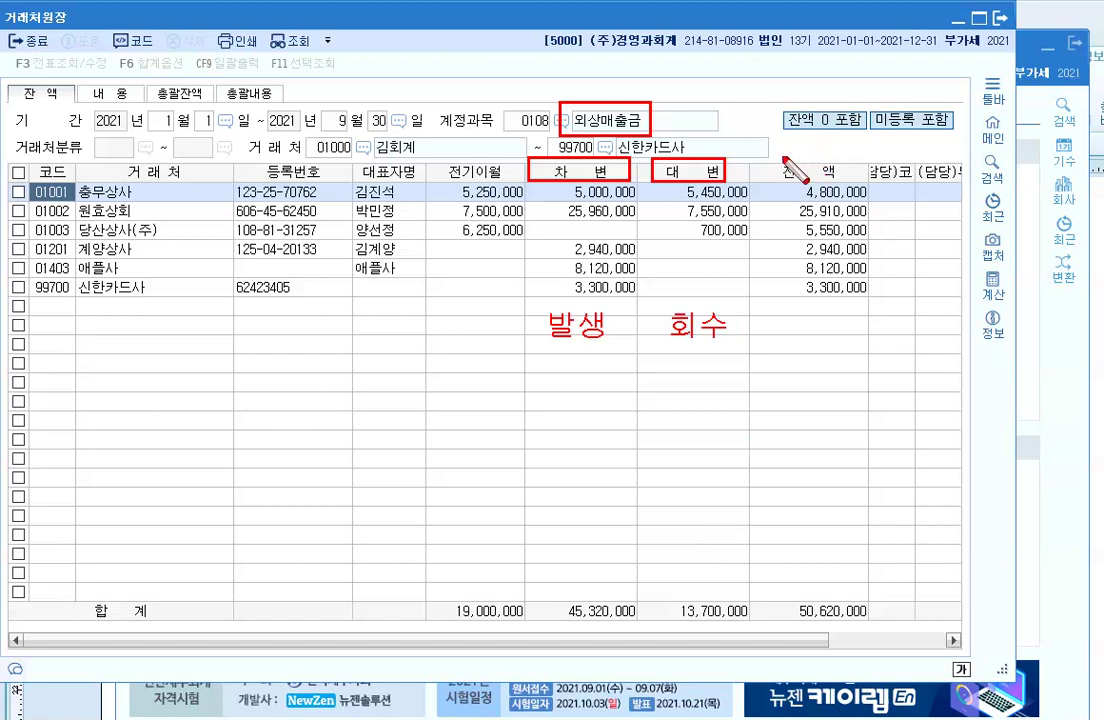
# Step: Box the 잔액 heading with its balances, the query period and the 거래처 원효상회 in red, and clear all annotations
pyautogui.moveTo(779, 151); pyautogui.dragTo(843, 180)
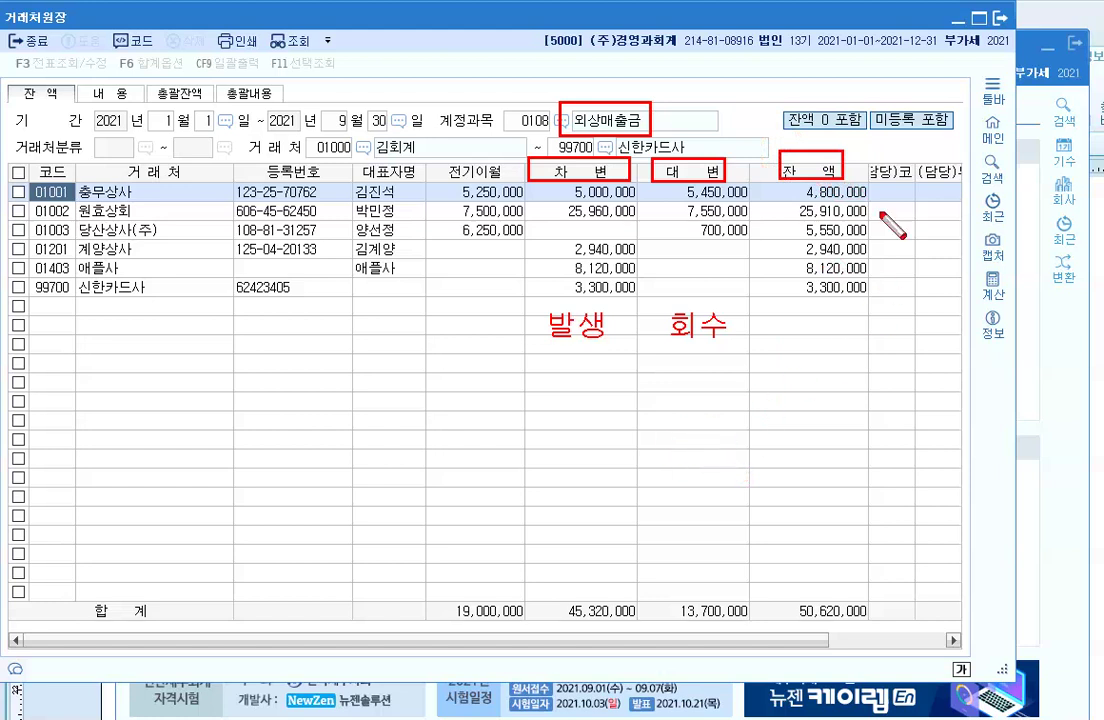
pyautogui.moveTo(780, 180)
pyautogui.mouseDown()
pyautogui.moveTo(842, 304)
pyautogui.moveTo(862, 300)
pyautogui.mouseUp()
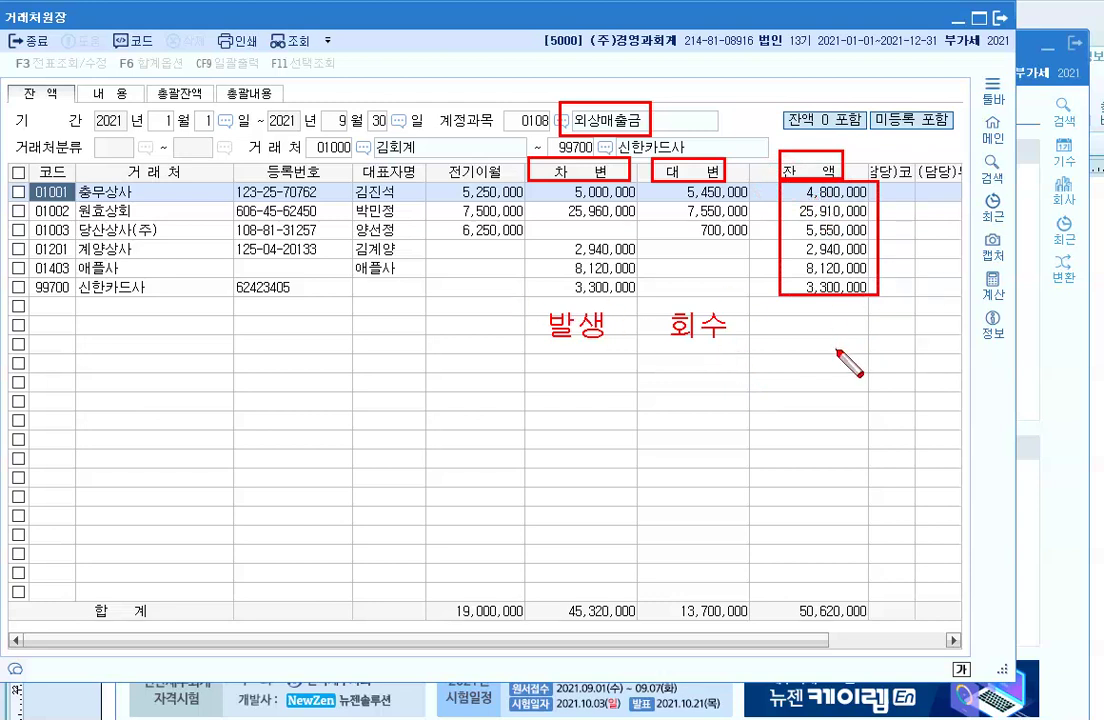
pyautogui.click(80, 103)
pyautogui.moveTo(87, 106); pyautogui.dragTo(388, 133)
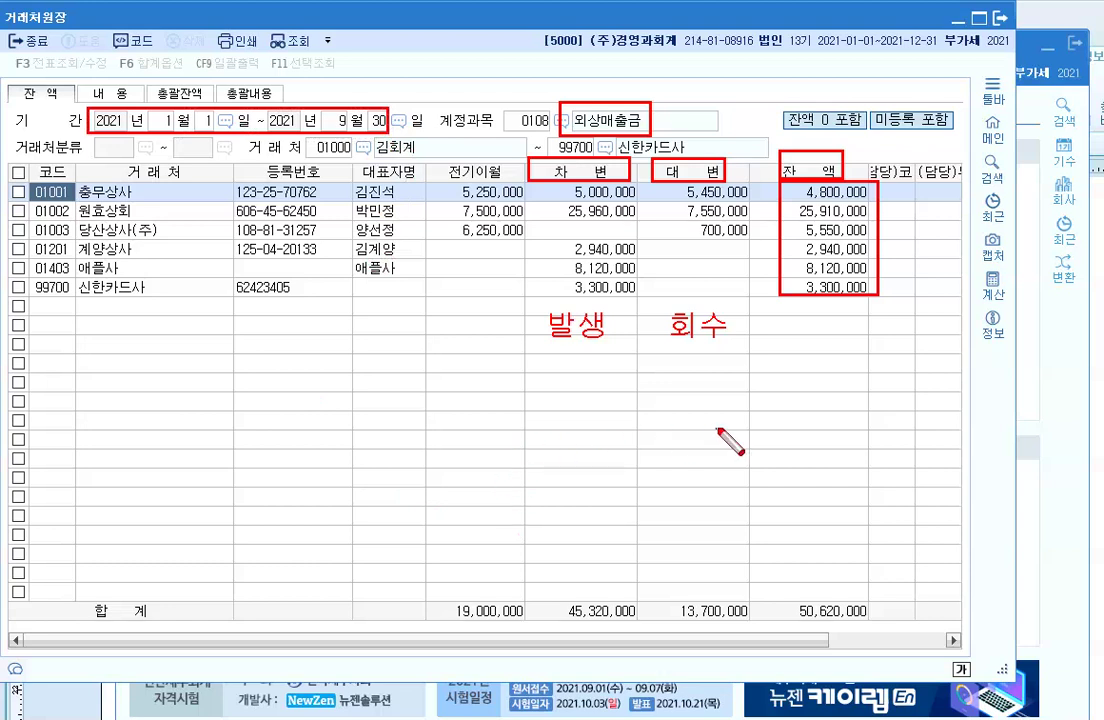
pyautogui.moveTo(74, 204); pyautogui.dragTo(150, 222)
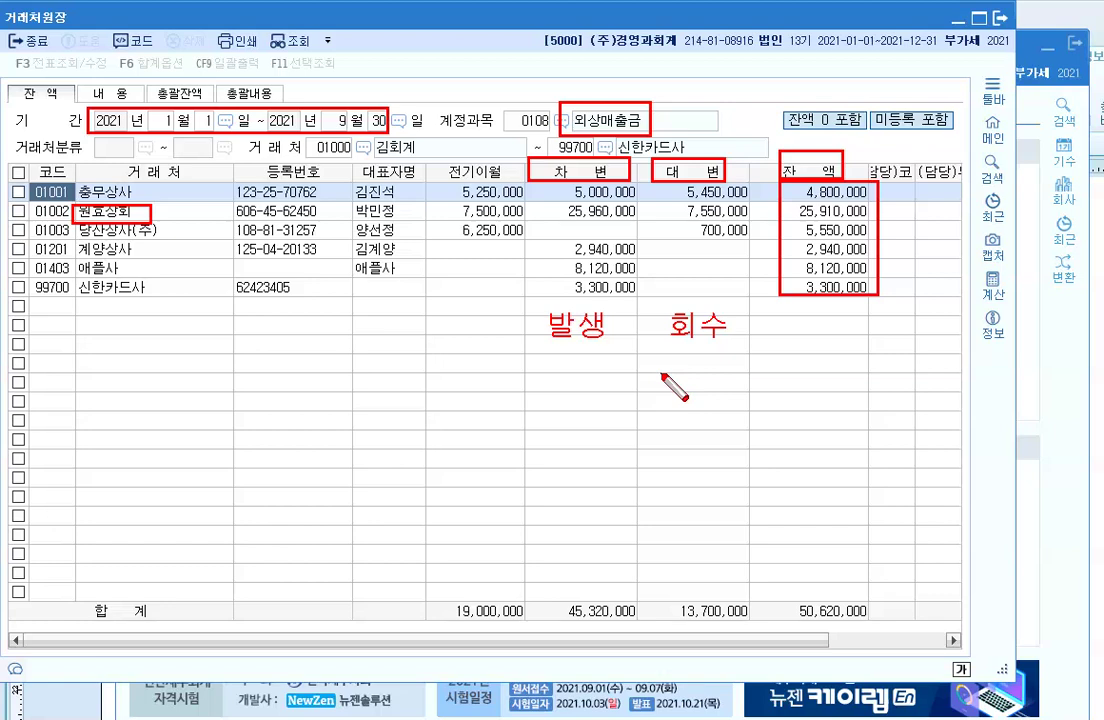
pyautogui.press('Escape')
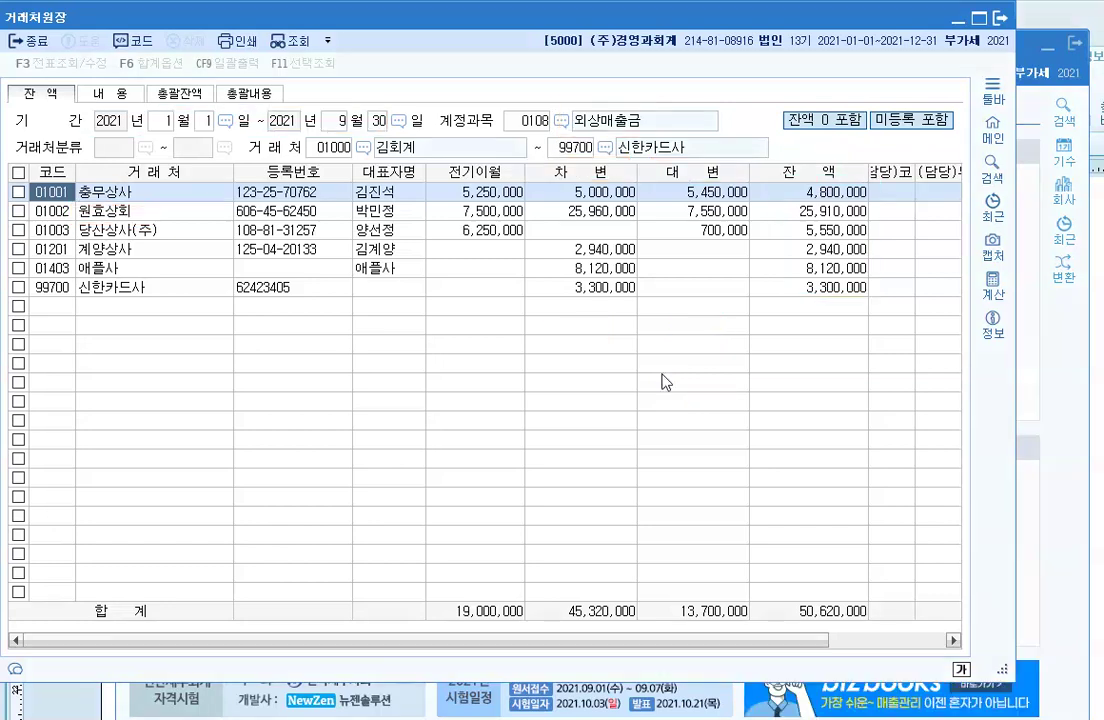
# Step: Close the 거래처원장 and set the 총계정원장 월별 period from January 1 to December 31, 2021
pyautogui.click(1000, 18)
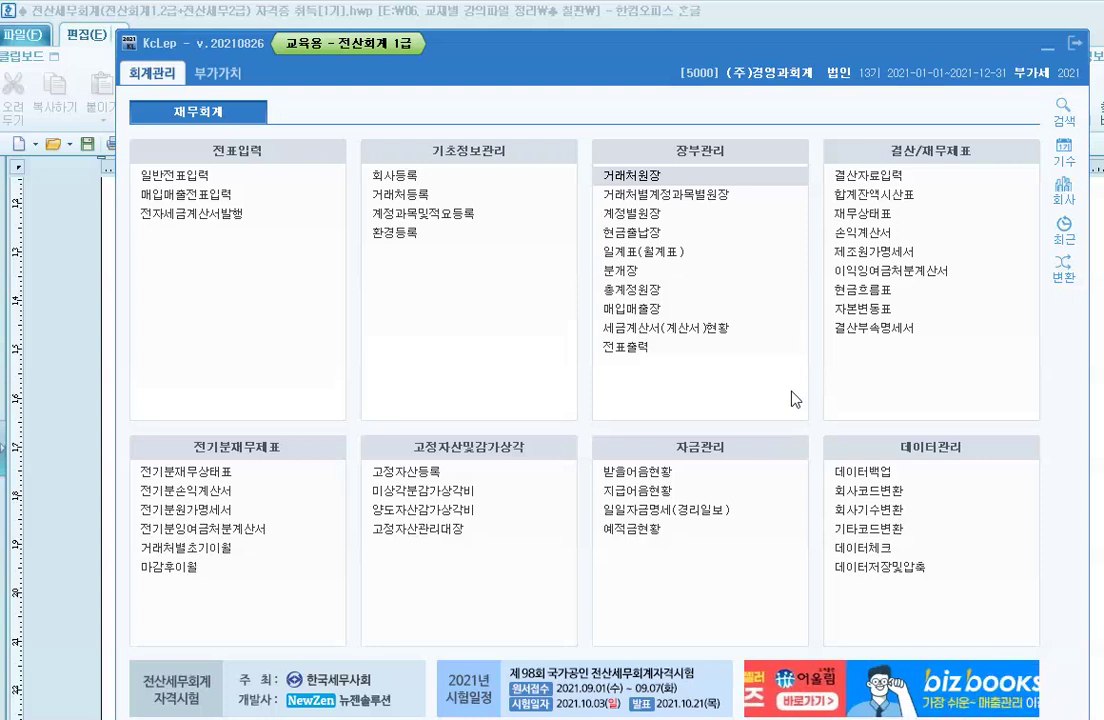
pyautogui.click(615, 296)
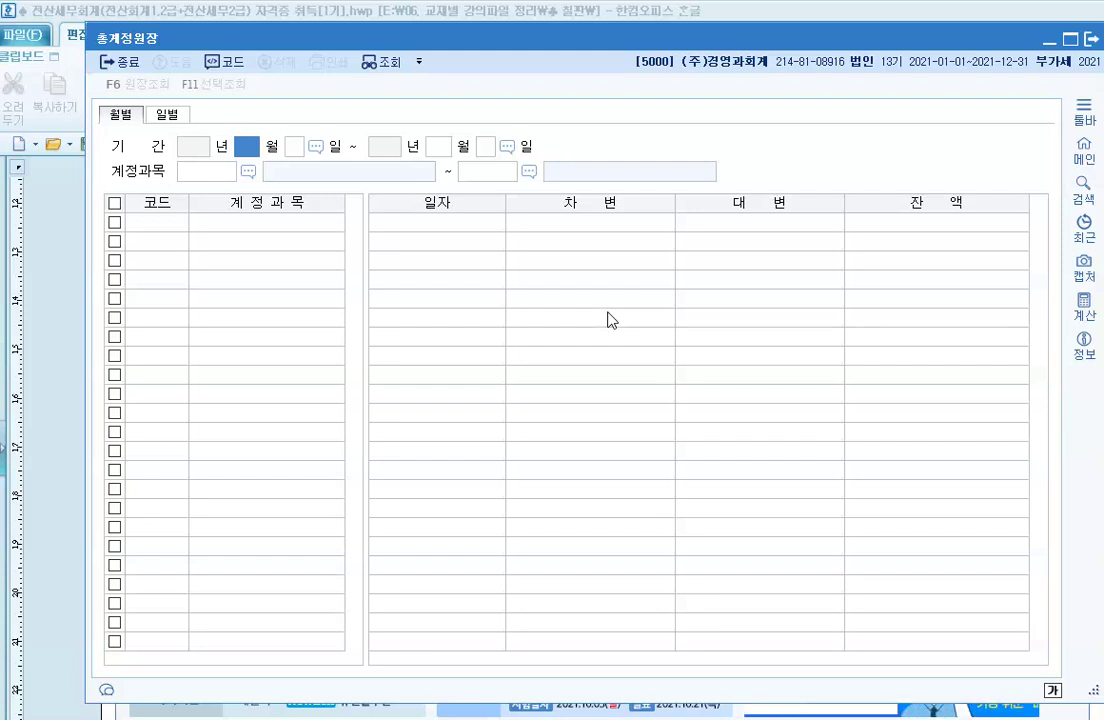
pyautogui.write('1')
pyautogui.press('Return')
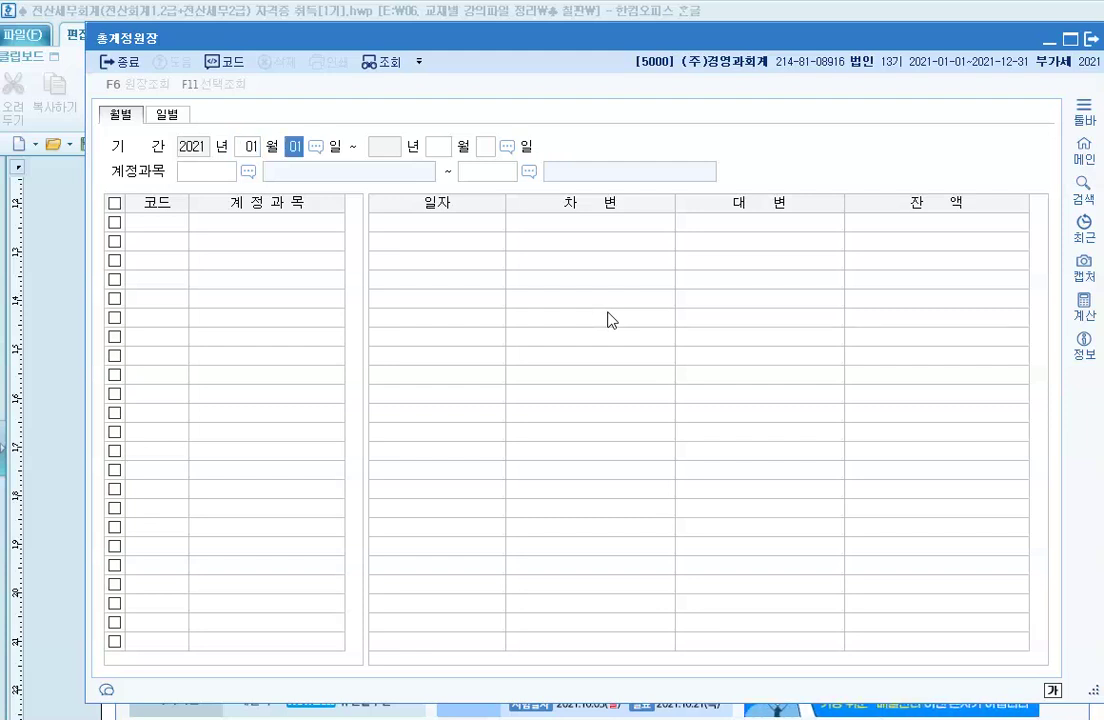
pyautogui.press('Return')
pyautogui.write('12')
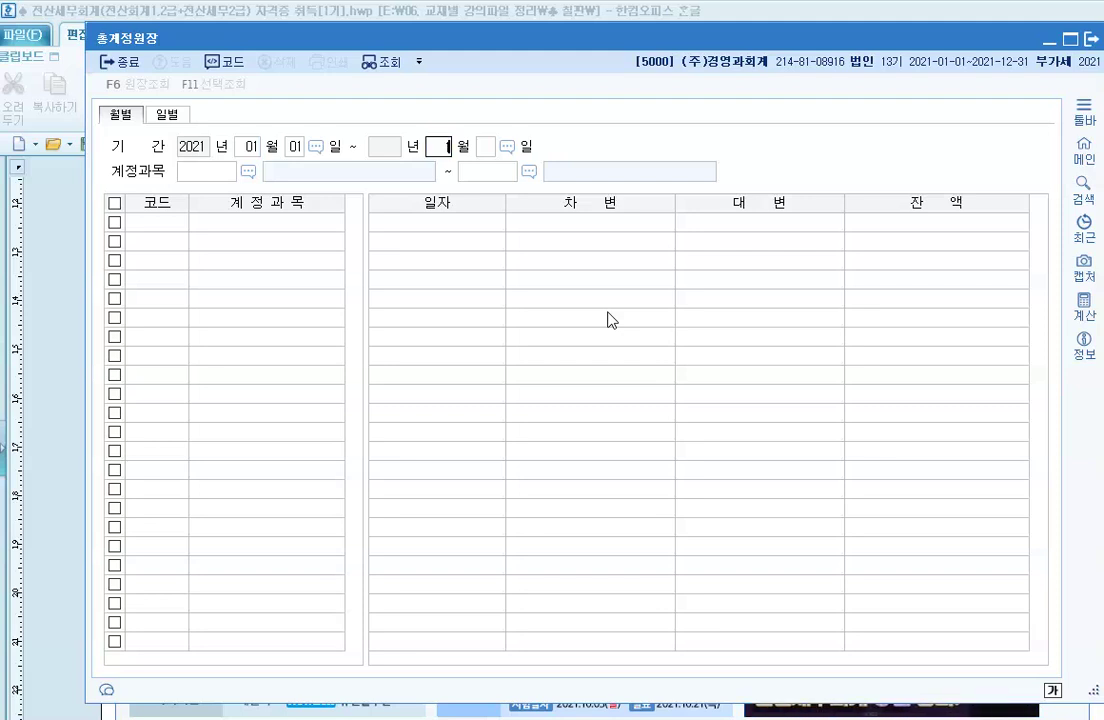
pyautogui.press('Return')
pyautogui.press('Return')
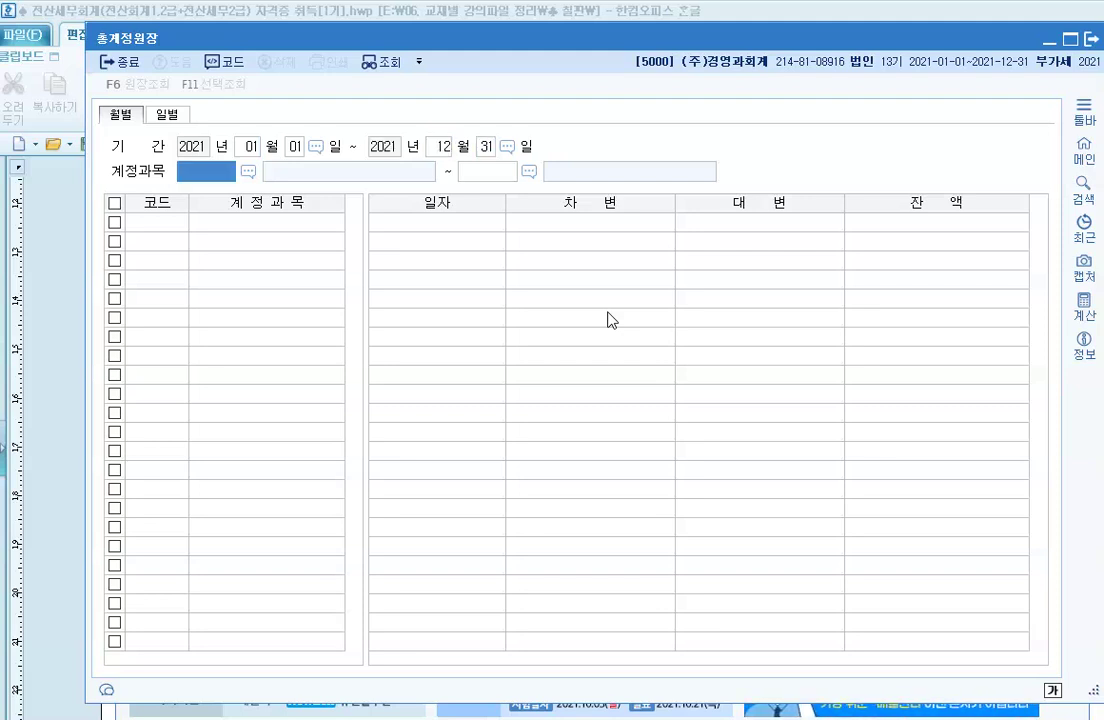
# Step: Query the 총계정원장 for account 0811 복리후생비, highlight the 2021/08 row, and close the ledger
pyautogui.write('0811')
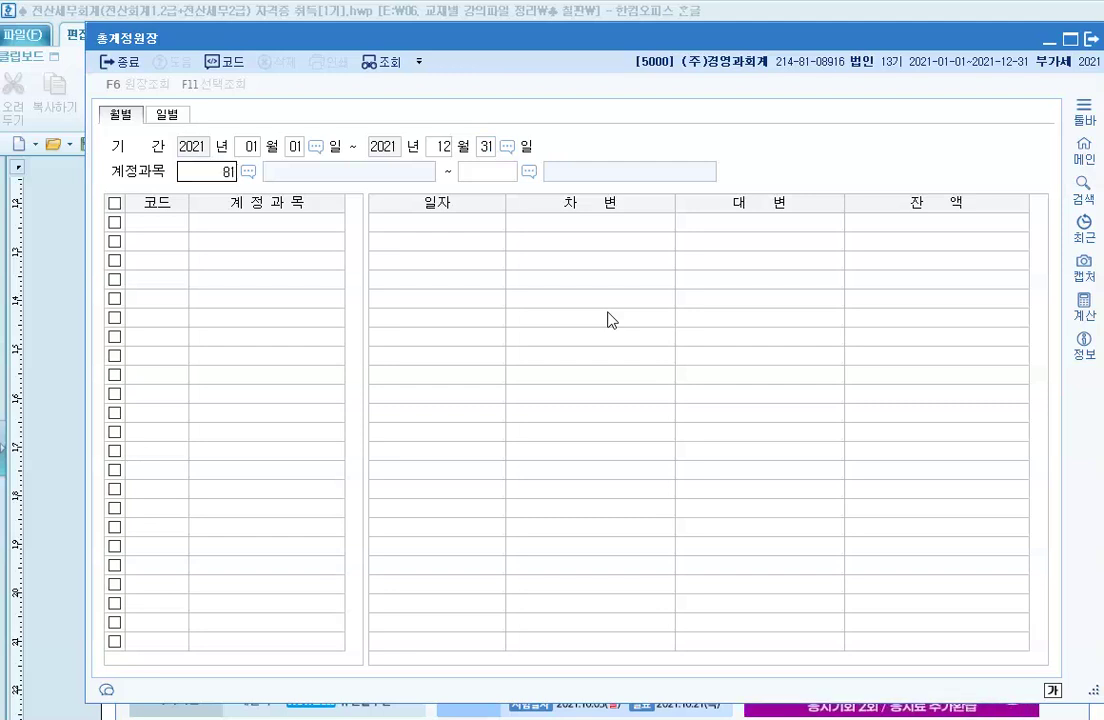
pyautogui.press('Return')
pyautogui.write('0811')
pyautogui.press('Return')
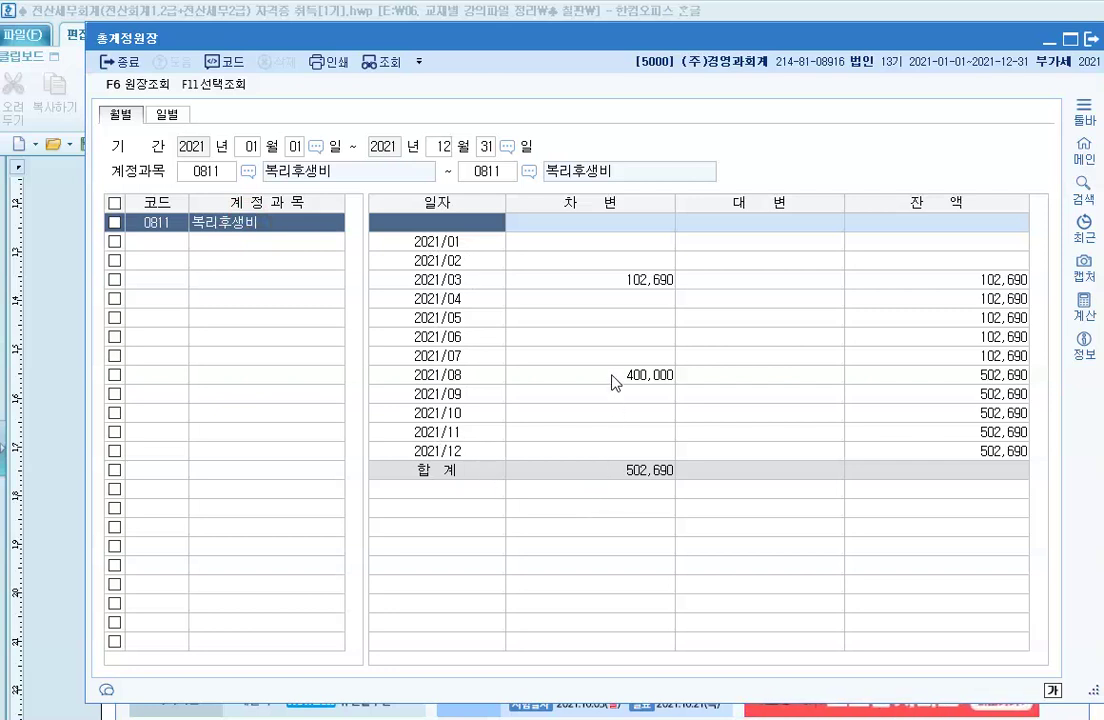
pyautogui.click(587, 394)
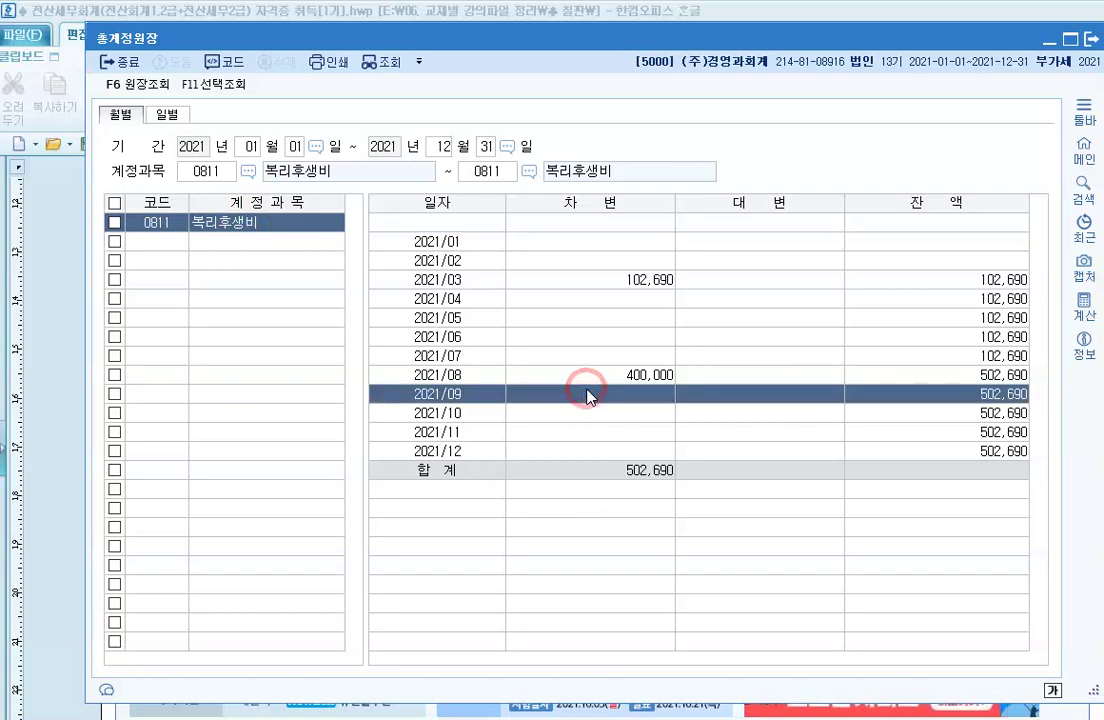
pyautogui.click(527, 374)
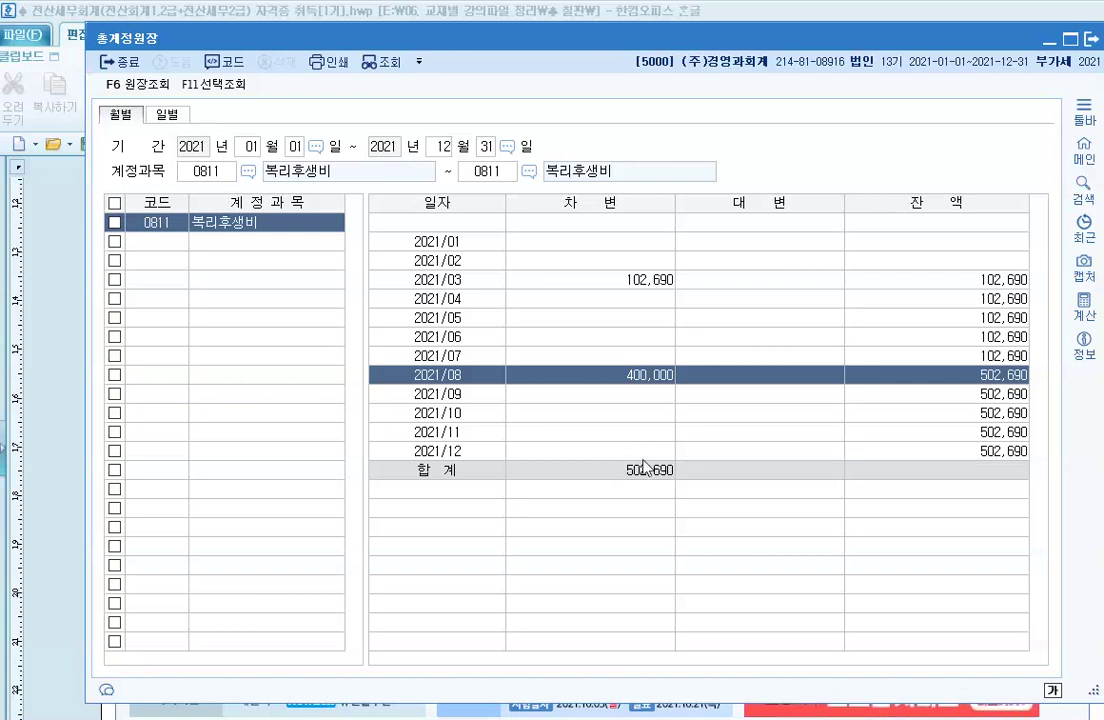
pyautogui.click(1091, 44)
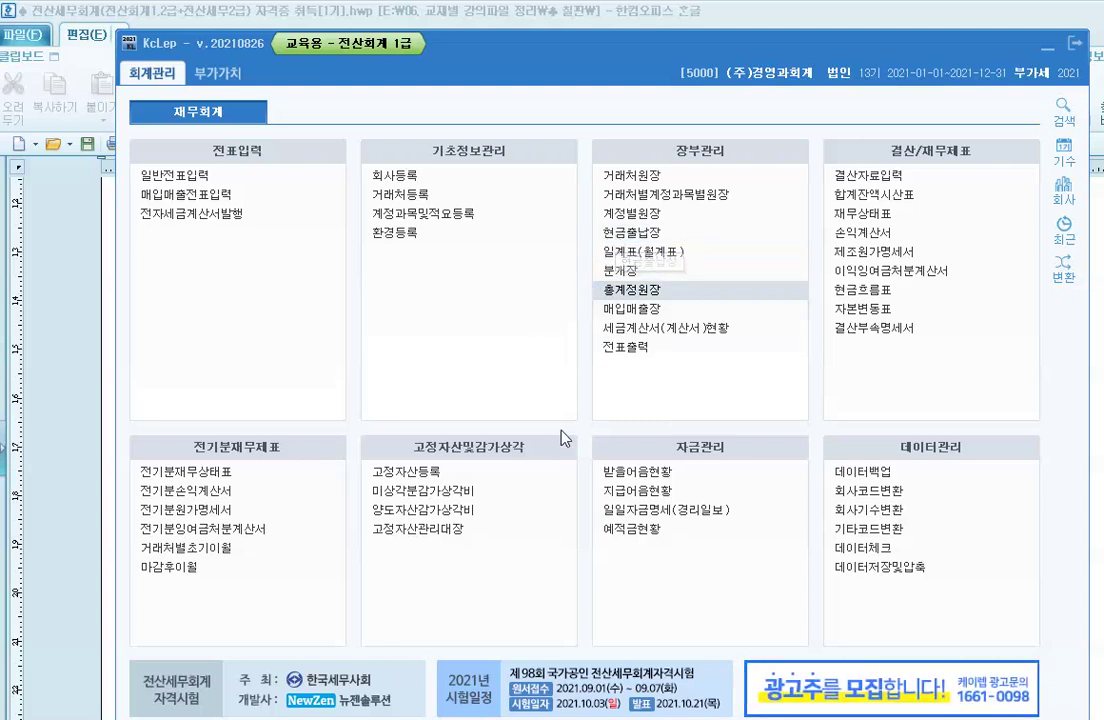
# Step: Query the 현금출납장 for all entries from January 1 to February 28, 2021
pyautogui.click(619, 236)
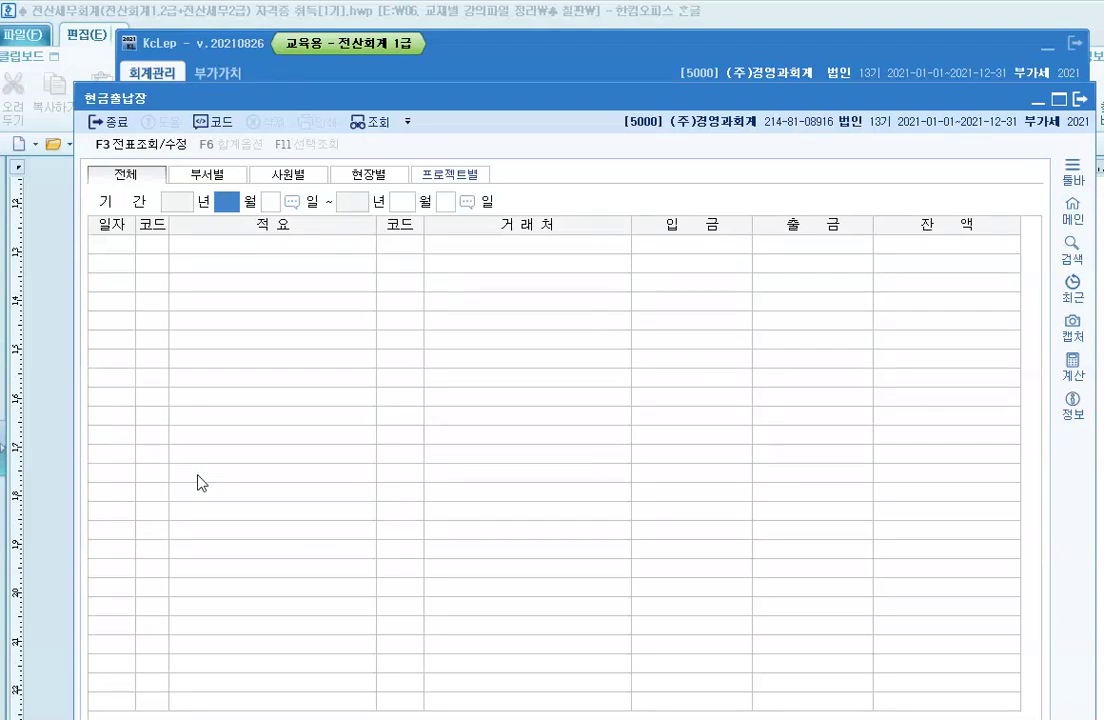
pyautogui.write('1')
pyautogui.press('Return')
pyautogui.write('1')
pyautogui.press('Return')
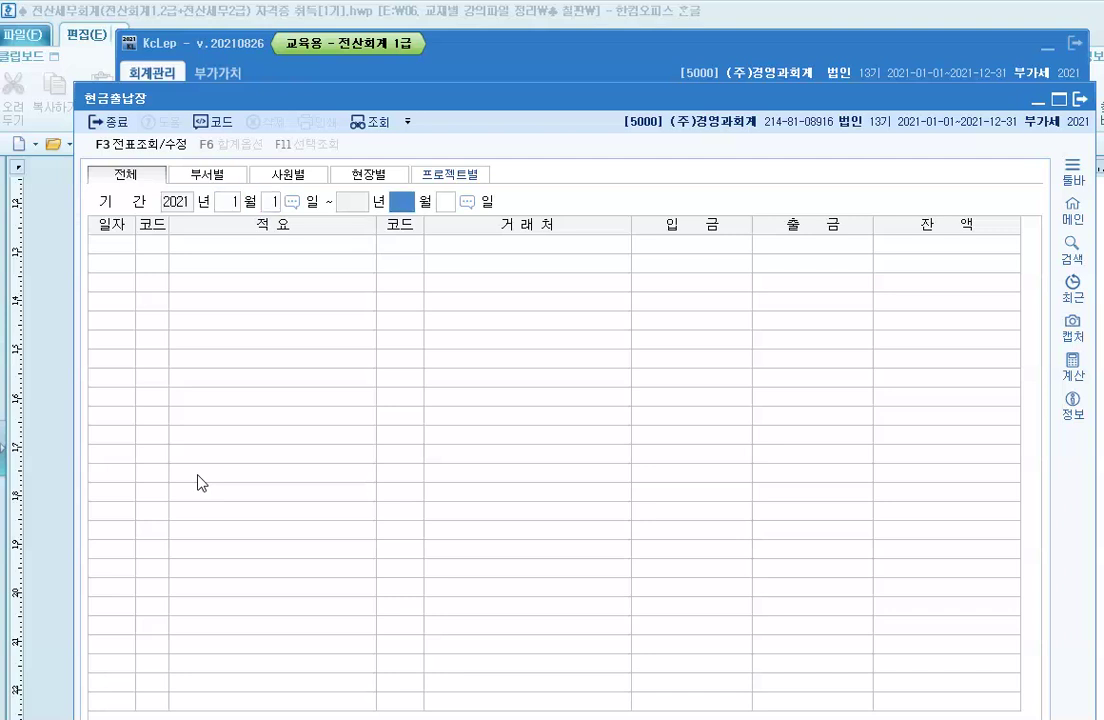
pyautogui.write('2')
pyautogui.press('Return')
pyautogui.press('Return')
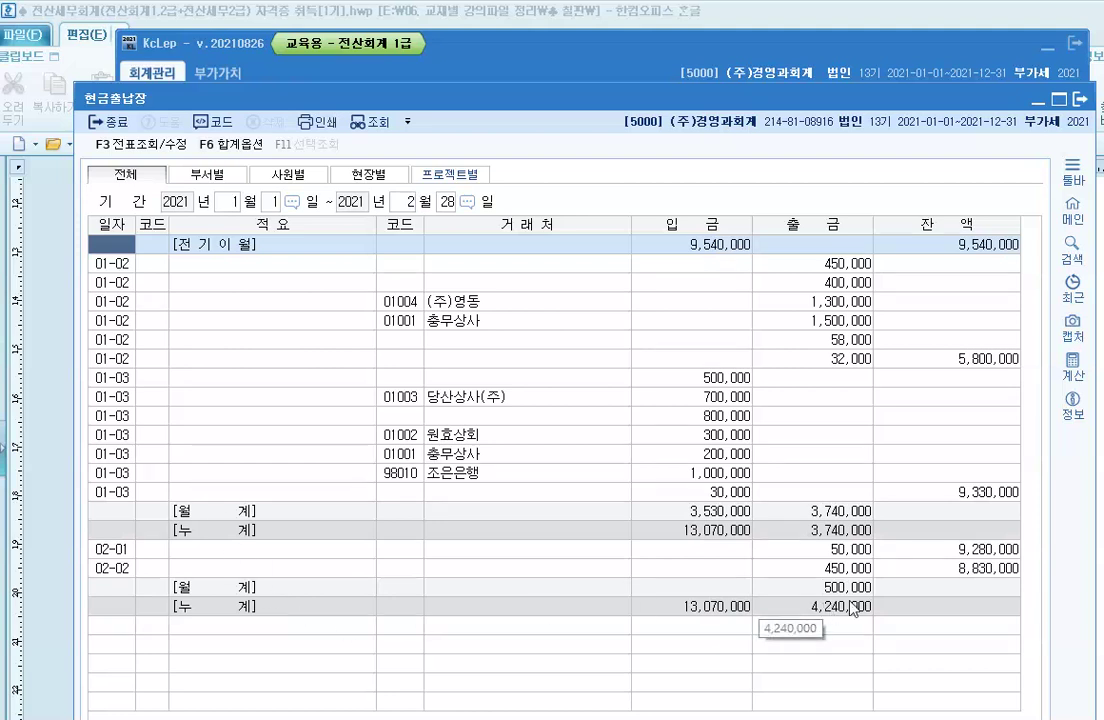
# Step: Examine the cash 잔액 on the last February entry, dated 02-02
pyautogui.click(910, 567)
pyautogui.click(938, 589)
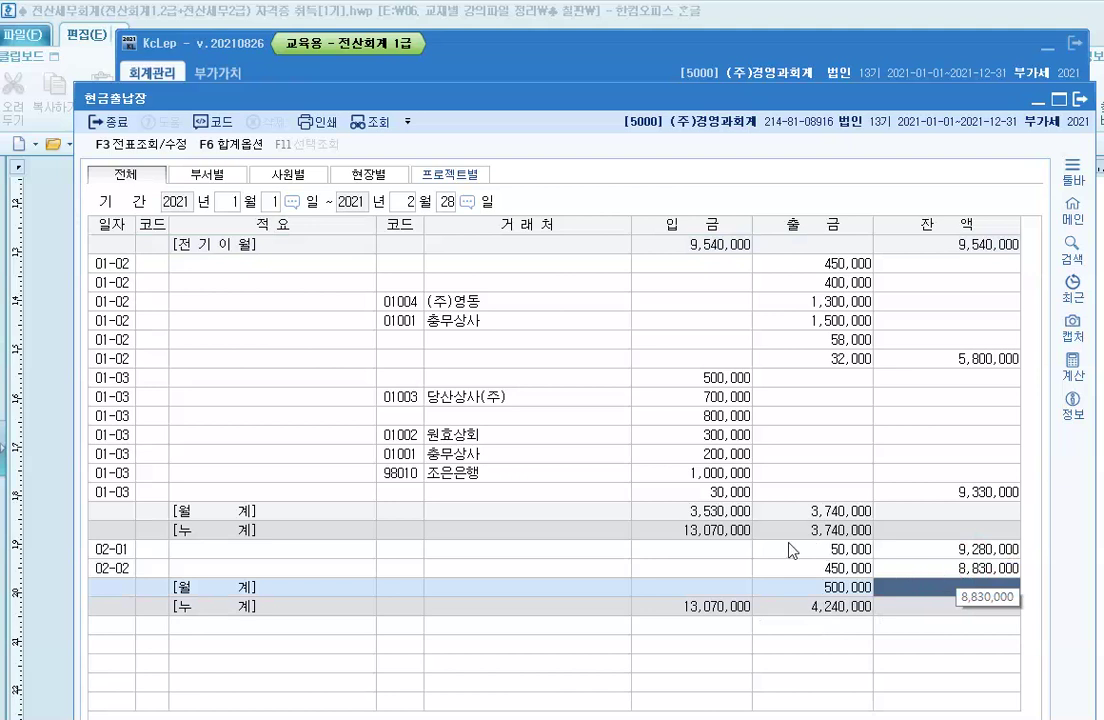
pyautogui.click(946, 576)
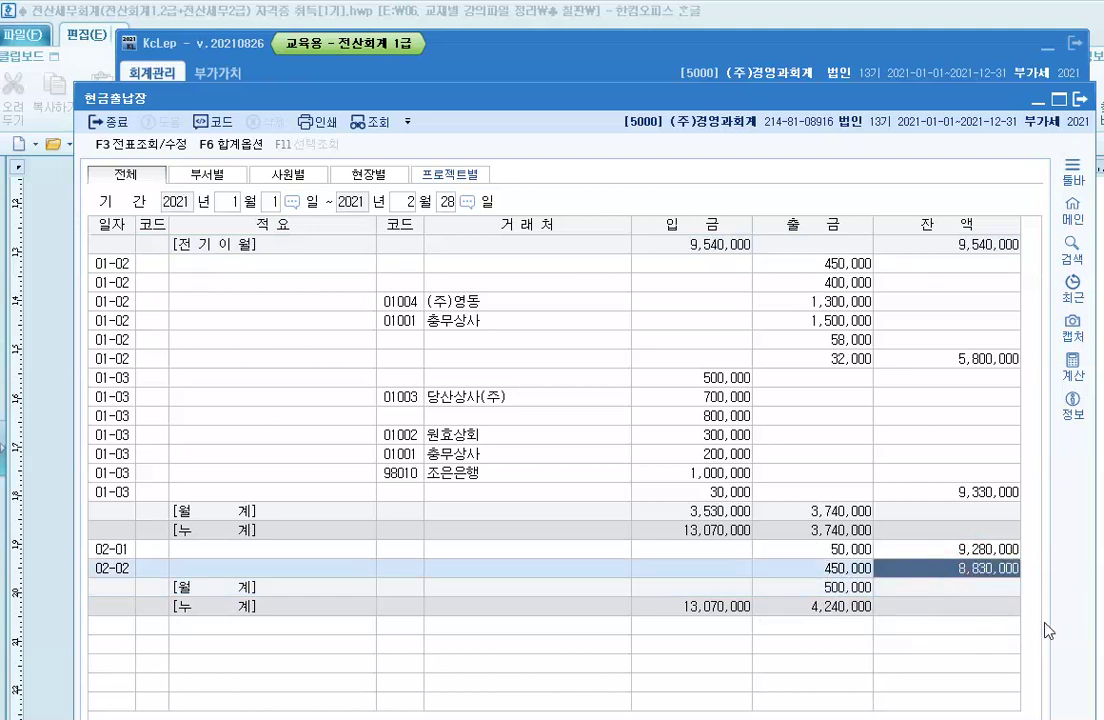
pyautogui.click(990, 568)
# Step: Box the 입금 heading, its January 월계 amount, the 전기이월 row and the January 월계 row in red
pyautogui.moveTo(645, 207)
pyautogui.mouseDown()
pyautogui.moveTo(658, 242)
pyautogui.moveTo(747, 239)
pyautogui.moveTo(733, 237)
pyautogui.mouseUp()
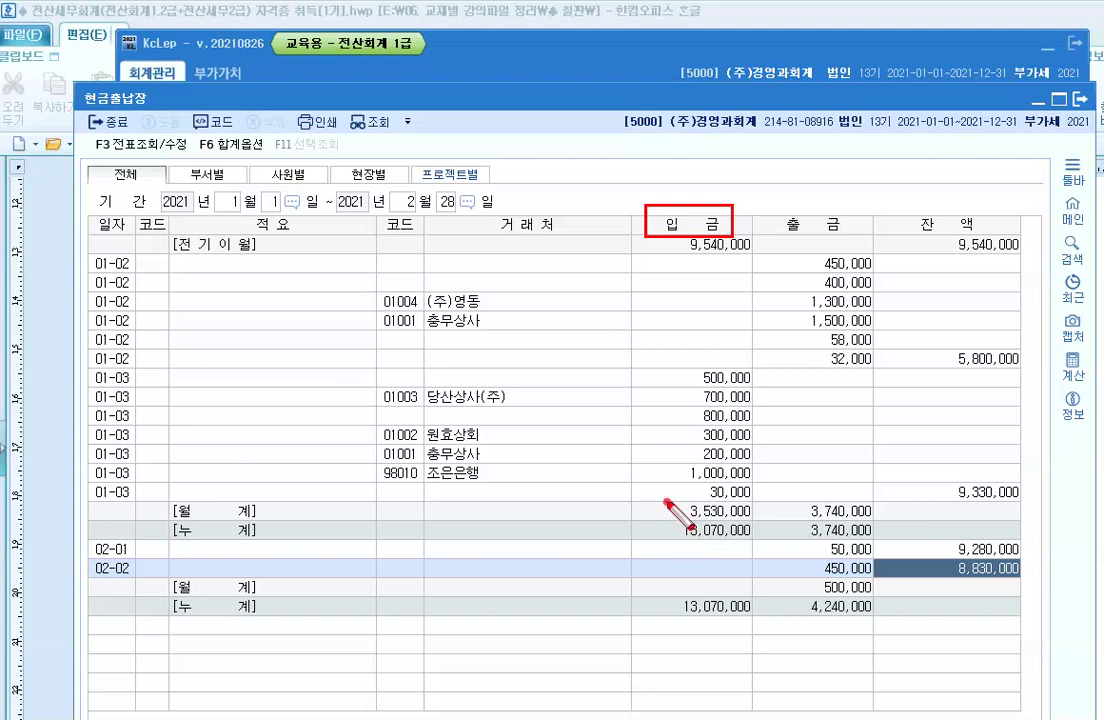
pyautogui.moveTo(668, 502); pyautogui.dragTo(760, 521)
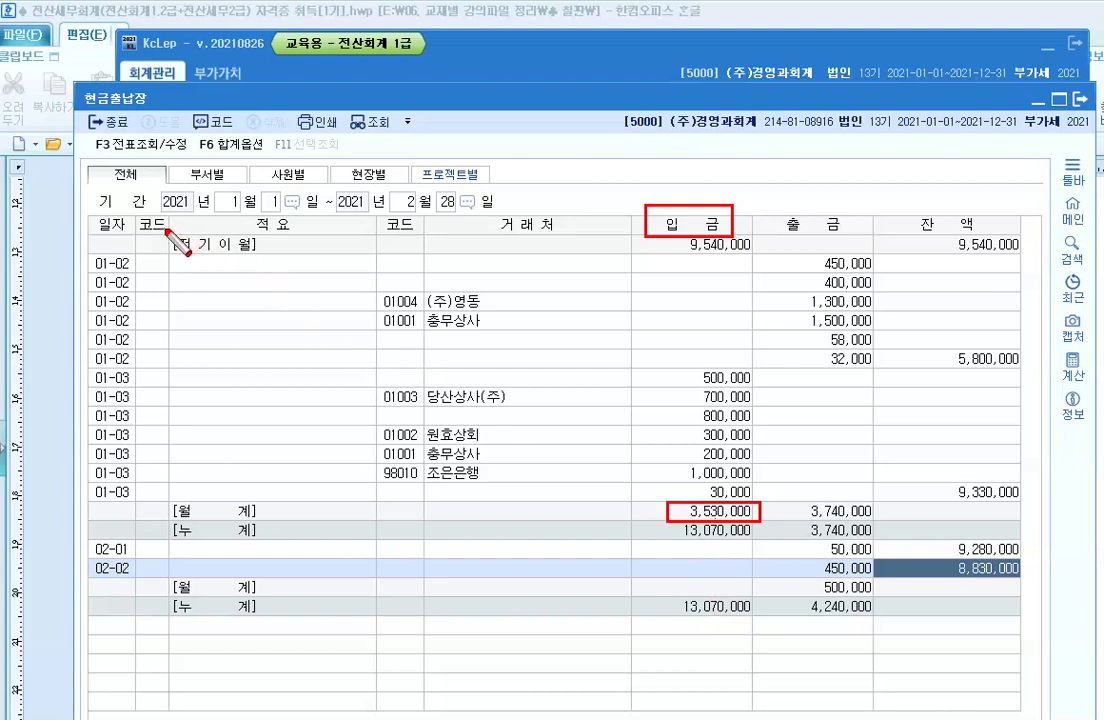
pyautogui.moveTo(166, 234); pyautogui.dragTo(762, 255)
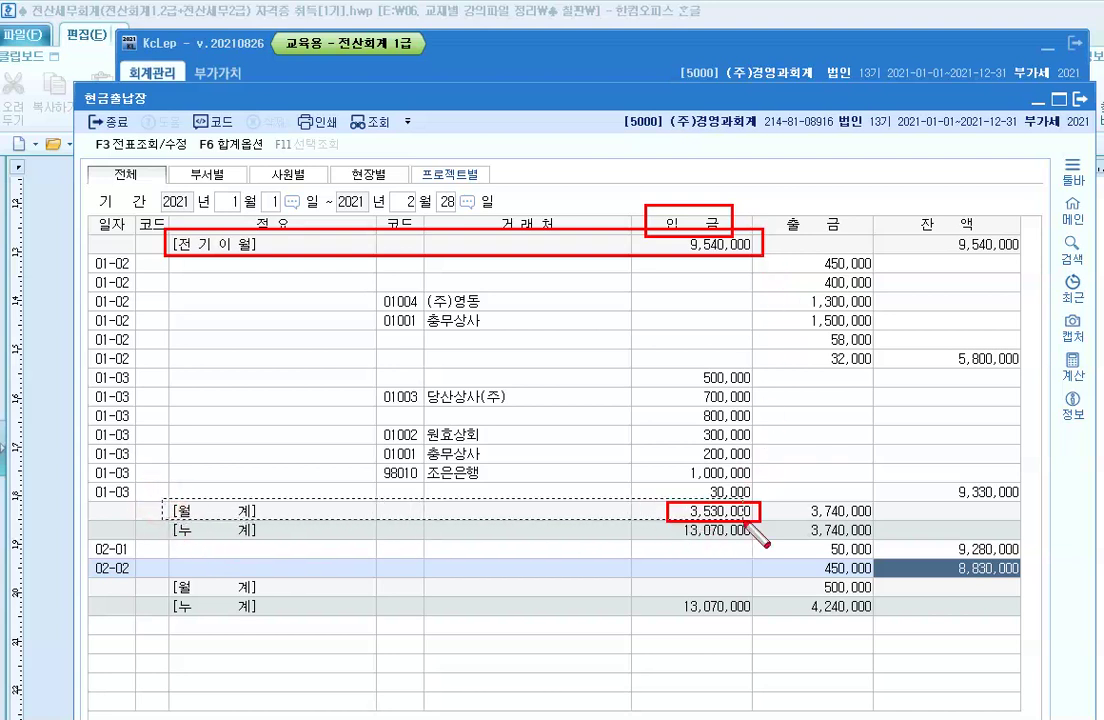
pyautogui.moveTo(163, 500); pyautogui.dragTo(760, 522)
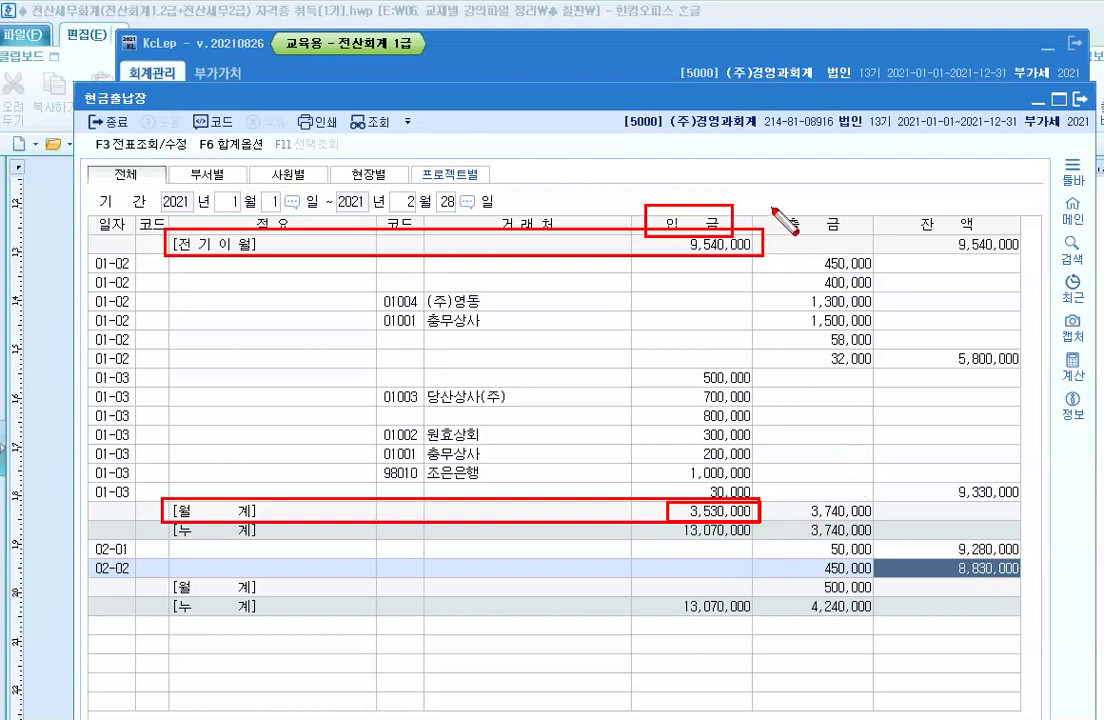
# Step: Box the 출금 heading, its January 월계 amount and the 02-02 잔액 in red, and close the cleared 현금출납장
pyautogui.moveTo(766, 202); pyautogui.dragTo(868, 236)
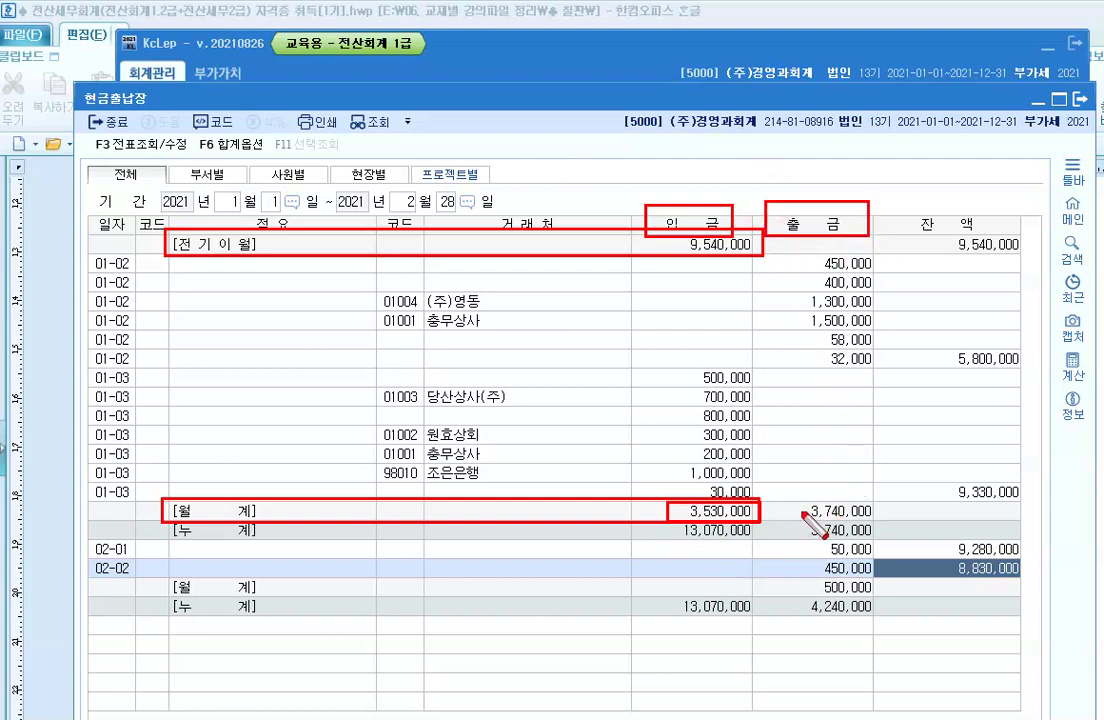
pyautogui.moveTo(800, 500); pyautogui.dragTo(877, 521)
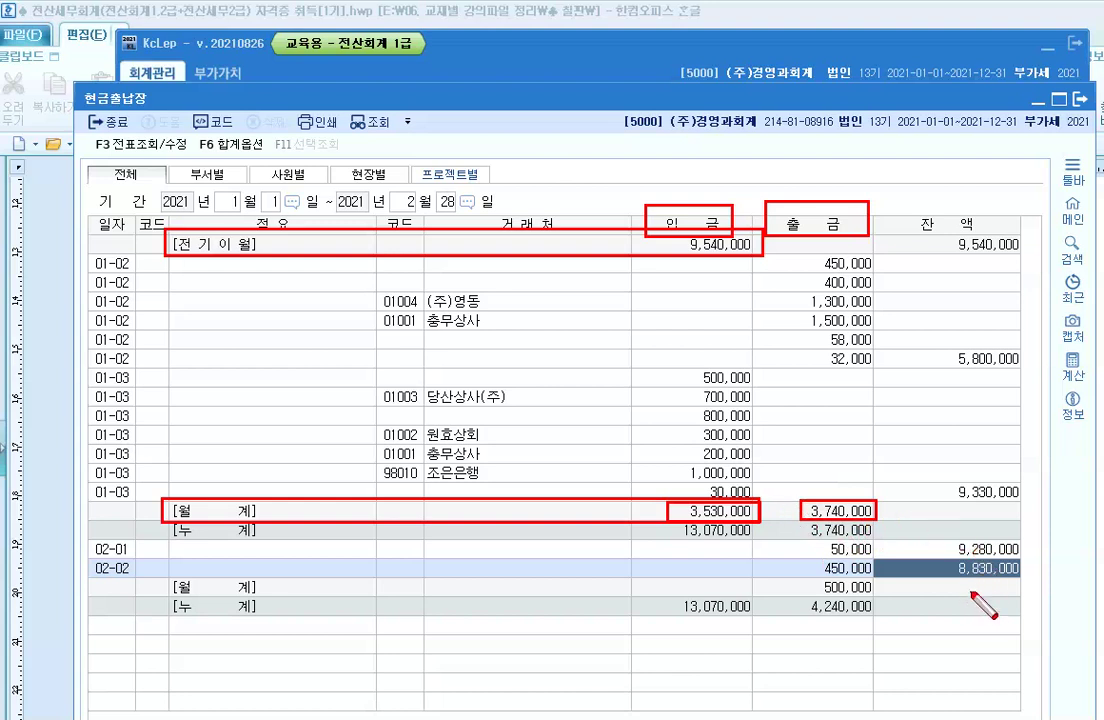
pyautogui.click(940, 551)
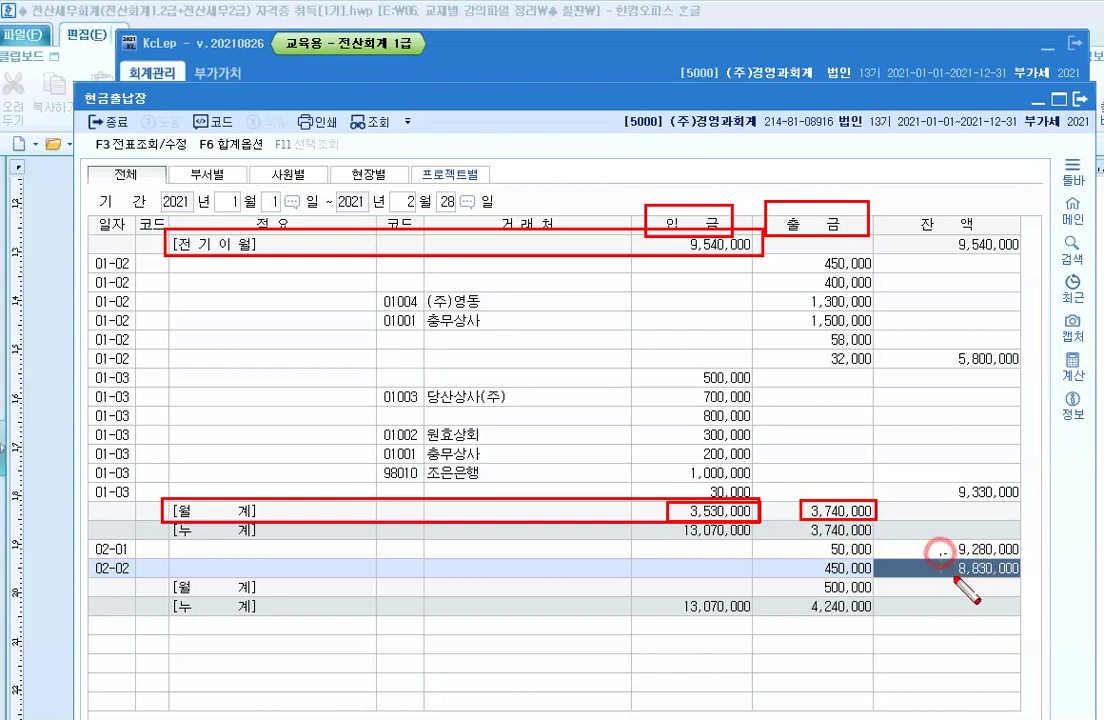
pyautogui.moveTo(942, 553); pyautogui.dragTo(1045, 582)
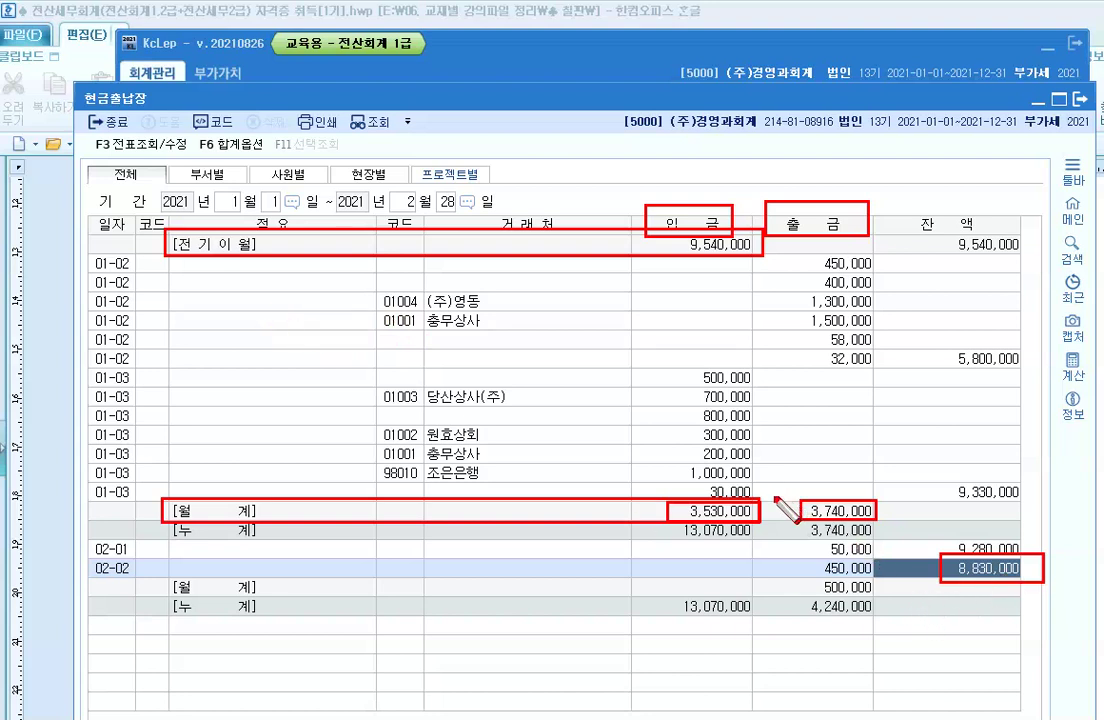
pyautogui.press('Escape')
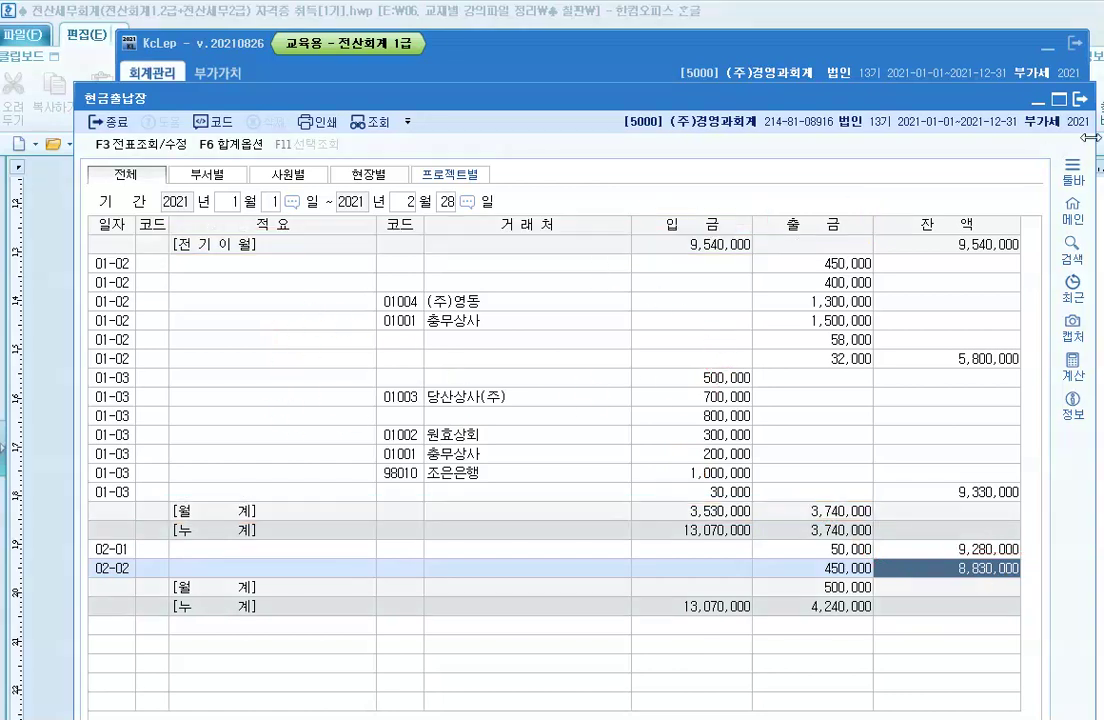
pyautogui.click(1083, 99)
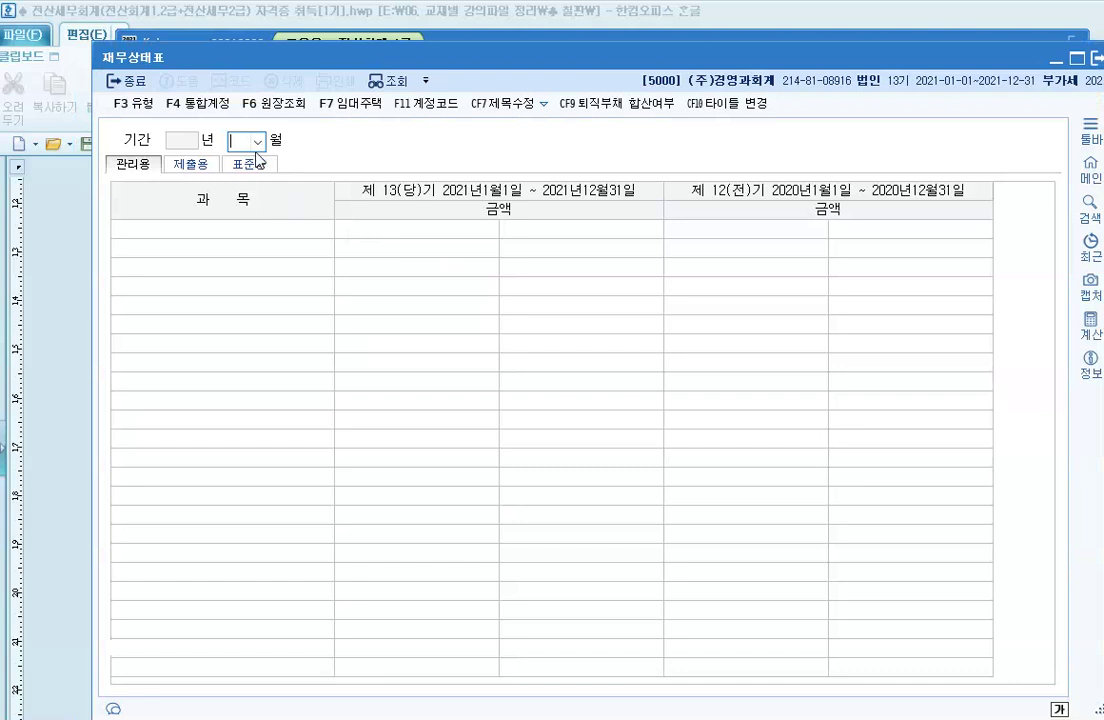
# Step: Query the 재무상태표 for month 02 of 2021, box the 현금 row in red, and close the cleared statement
pyautogui.click(257, 141)
pyautogui.click(258, 177)
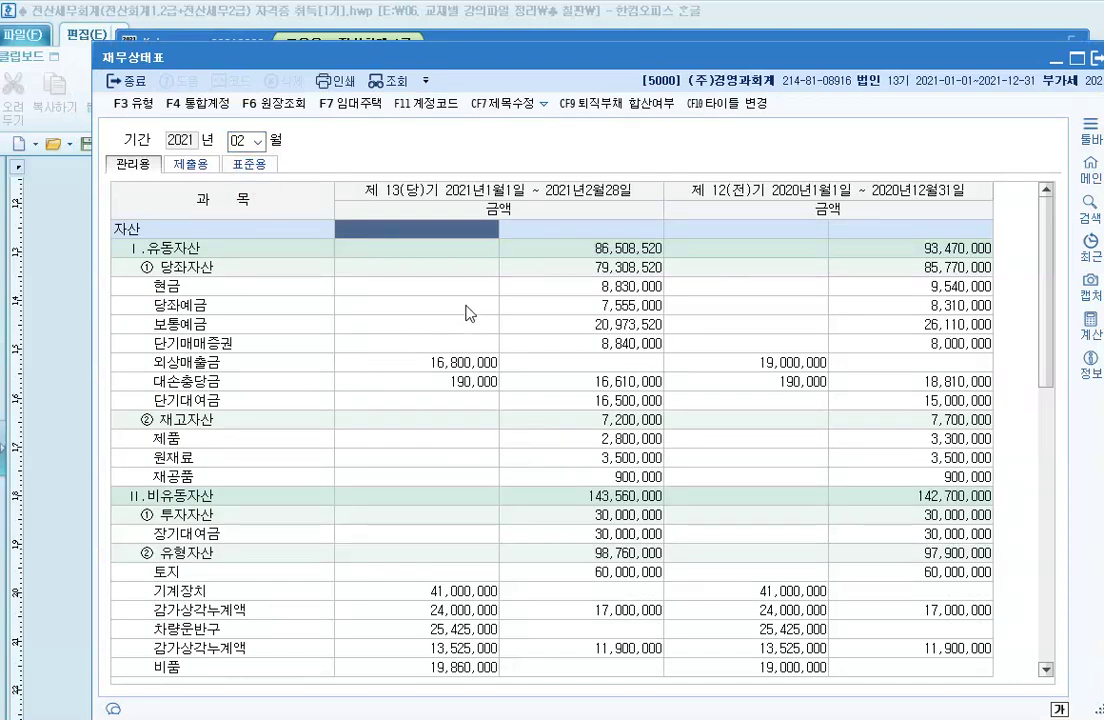
pyautogui.moveTo(145, 270); pyautogui.dragTo(668, 302)
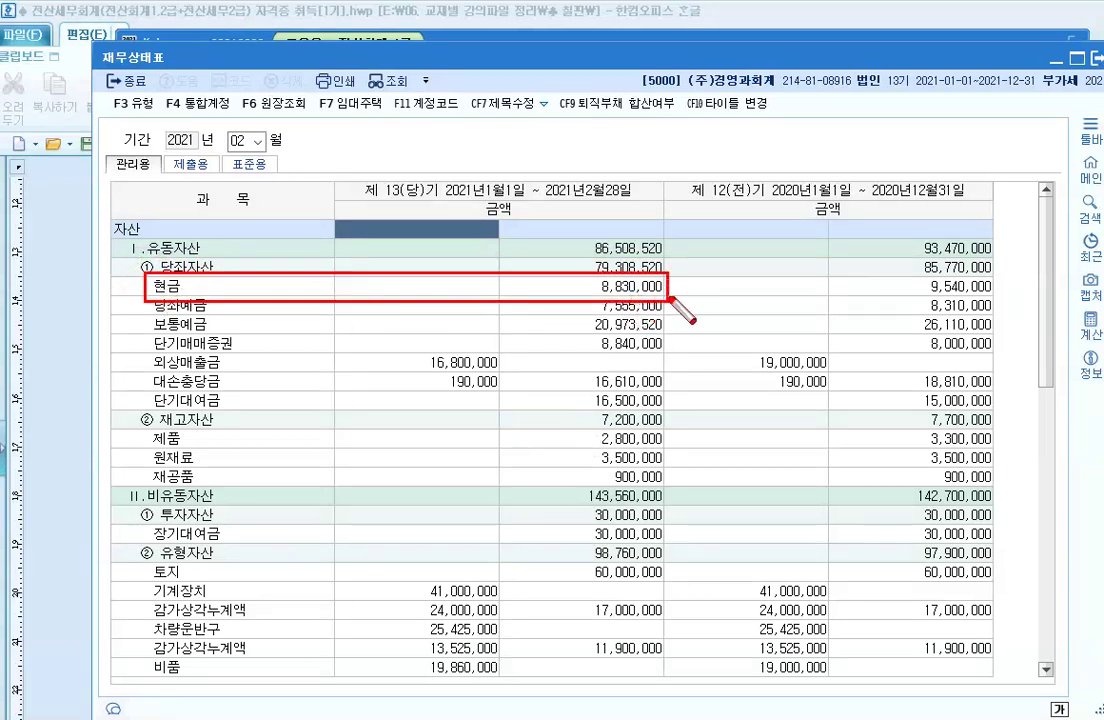
pyautogui.press('Escape')
pyautogui.press('Escape')
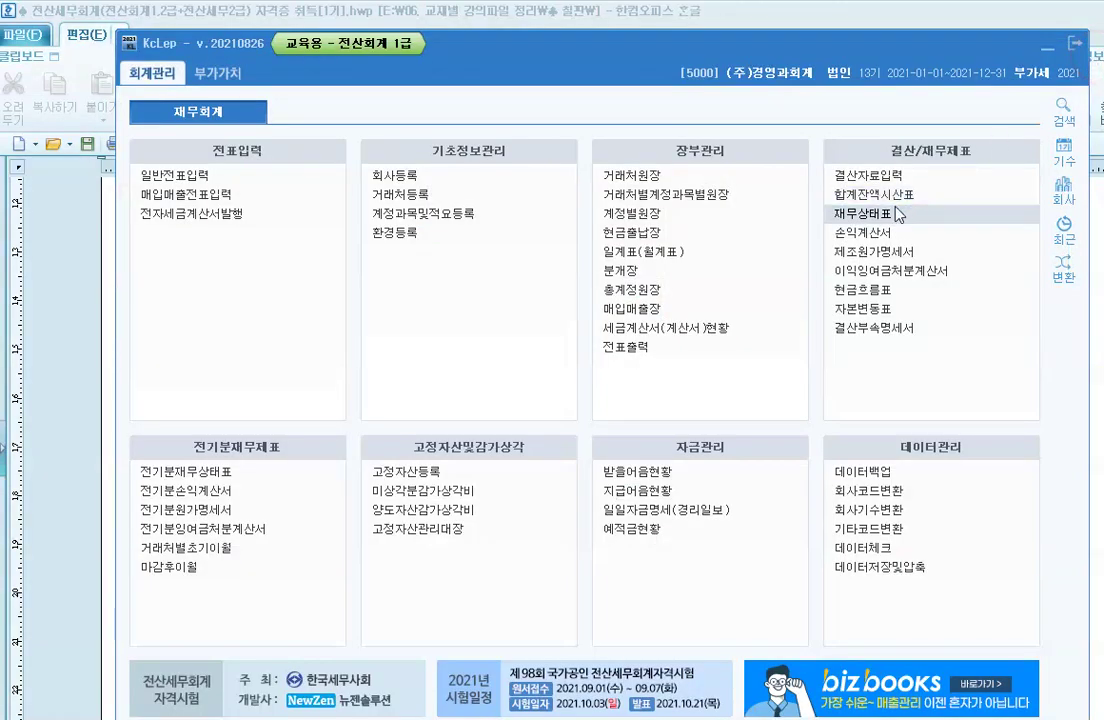
# Step: Query the 합계잔액시산표 as of February 28, 2021, and box the 현금 account and its 차변 잔액 in red
pyautogui.click(880, 194)
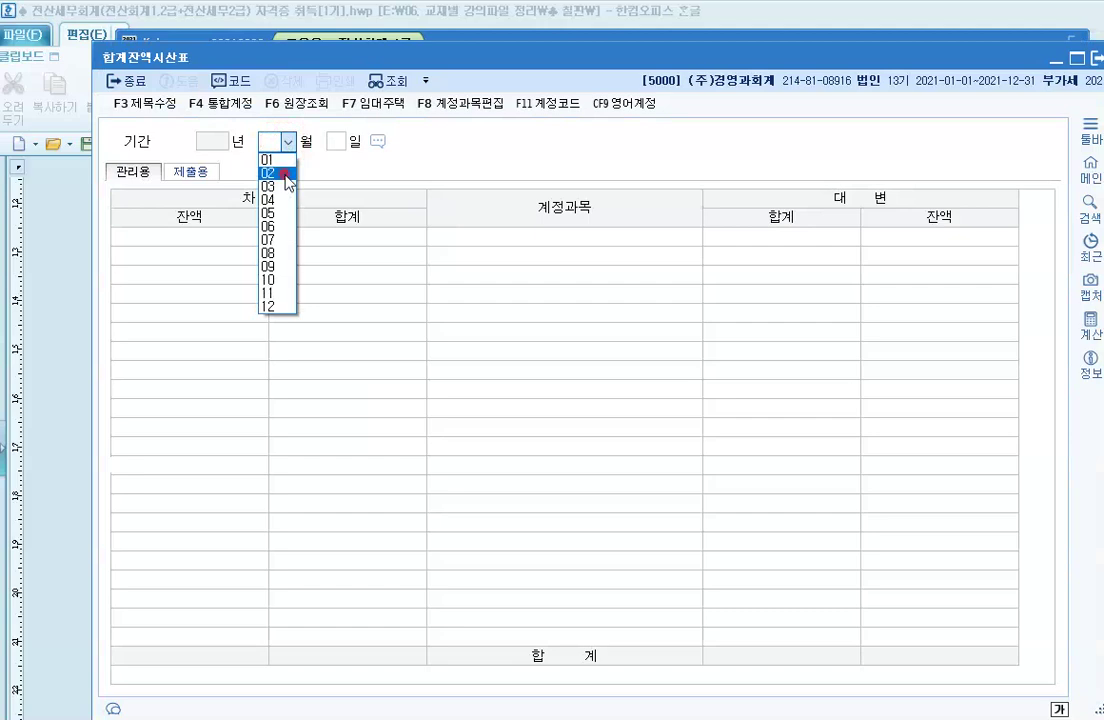
pyautogui.click(288, 180)
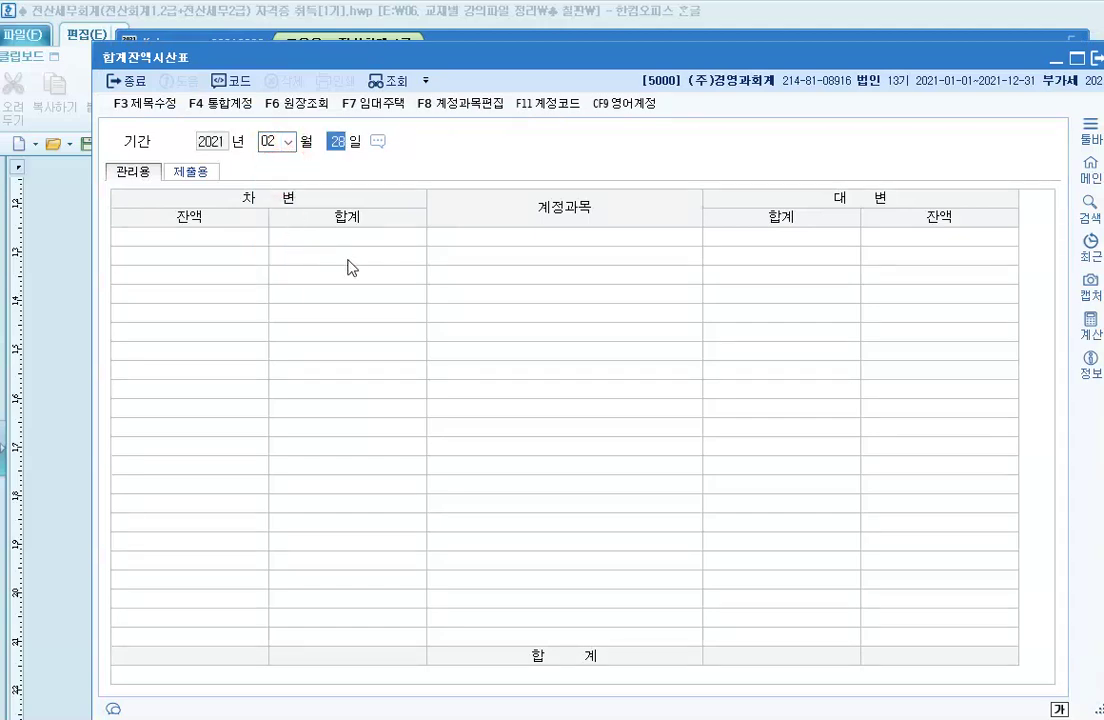
pyautogui.press('Return')
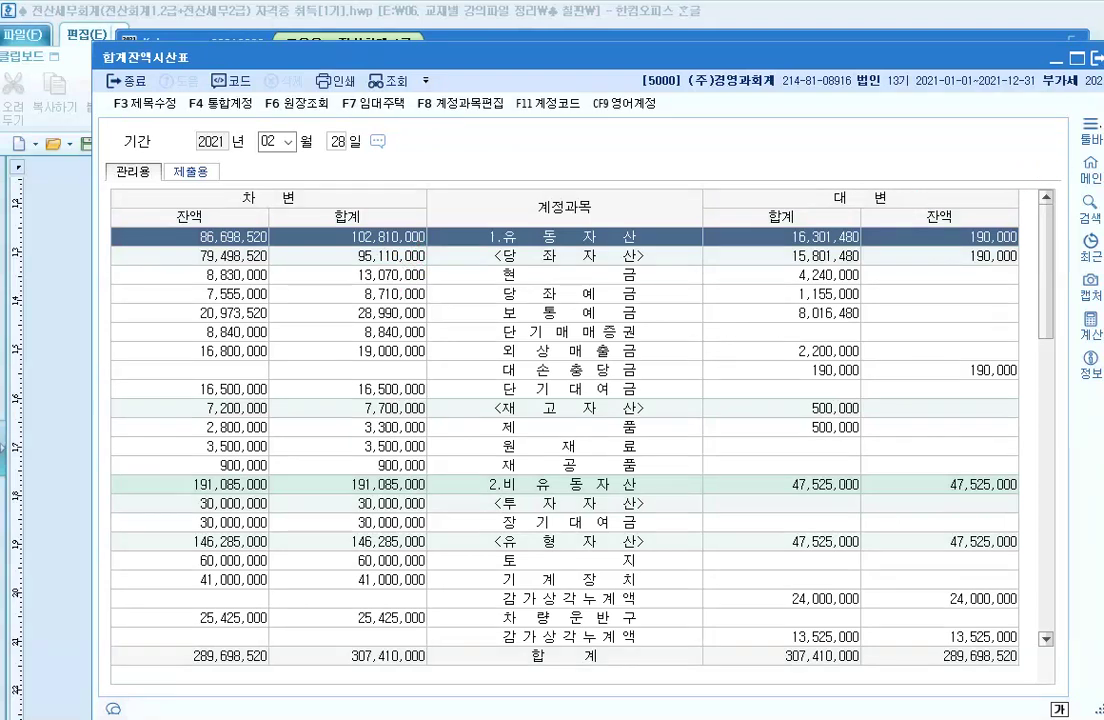
pyautogui.moveTo(186, 262); pyautogui.dragTo(280, 289)
pyautogui.moveTo(490, 264); pyautogui.dragTo(645, 290)
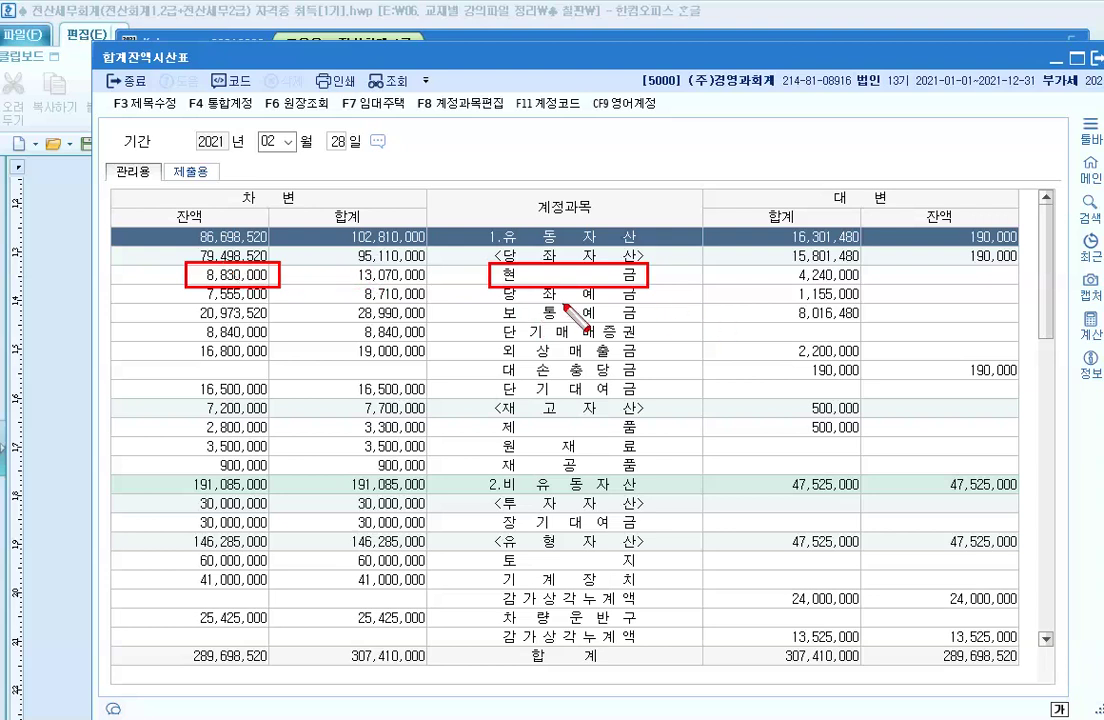
pyautogui.click(1096, 58)
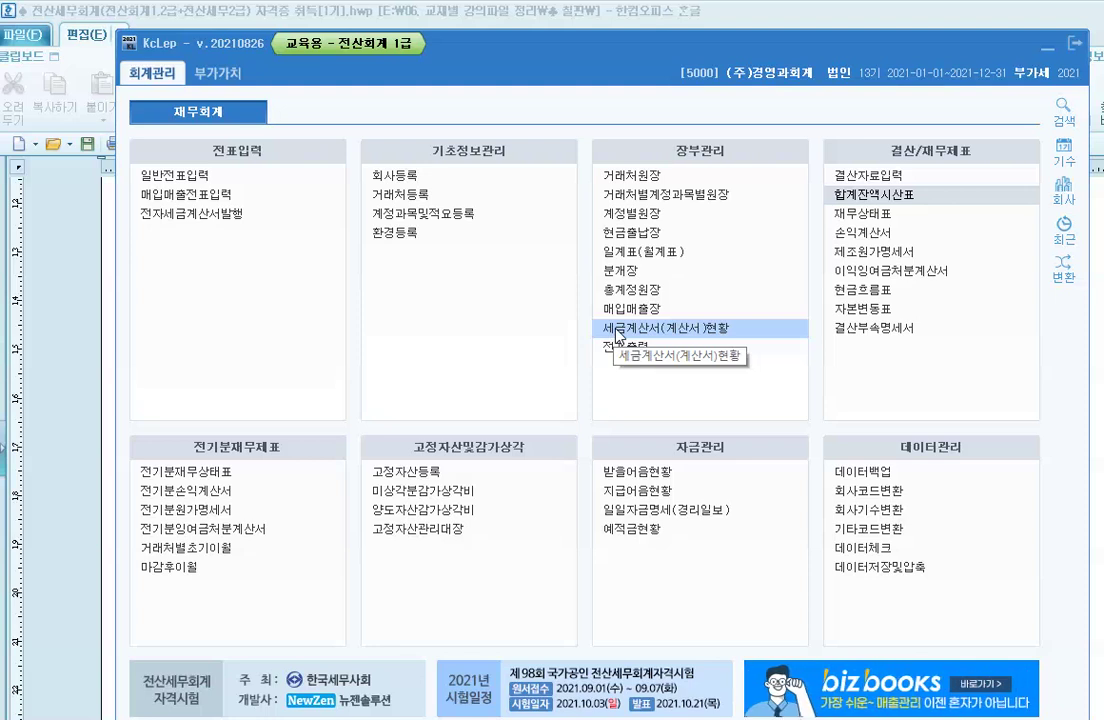
# Step: Query the 월계표 for January through February 2021
pyautogui.click(623, 259)
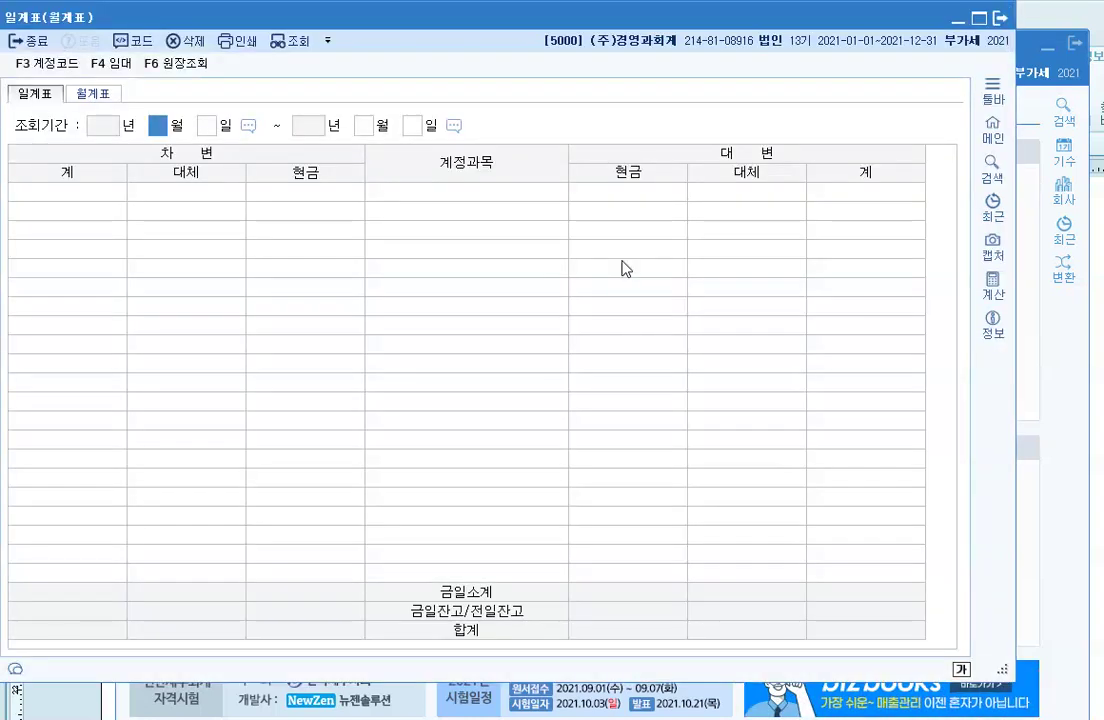
pyautogui.click(93, 93)
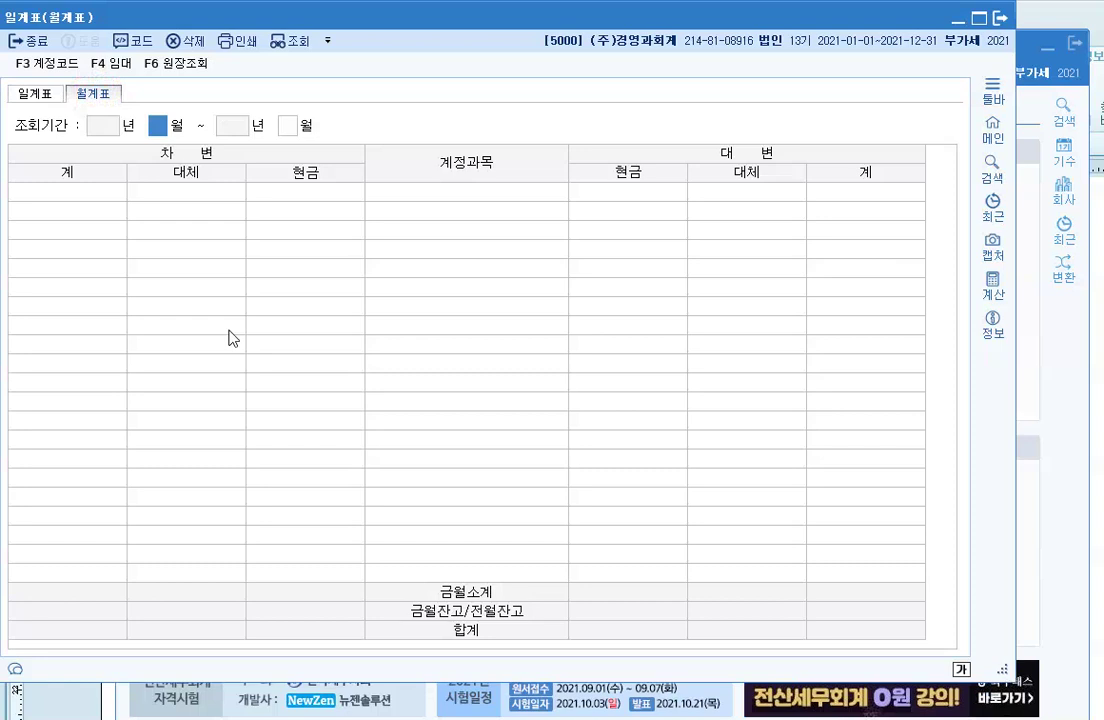
pyautogui.write('1')
pyautogui.press('Return')
pyautogui.write('3')
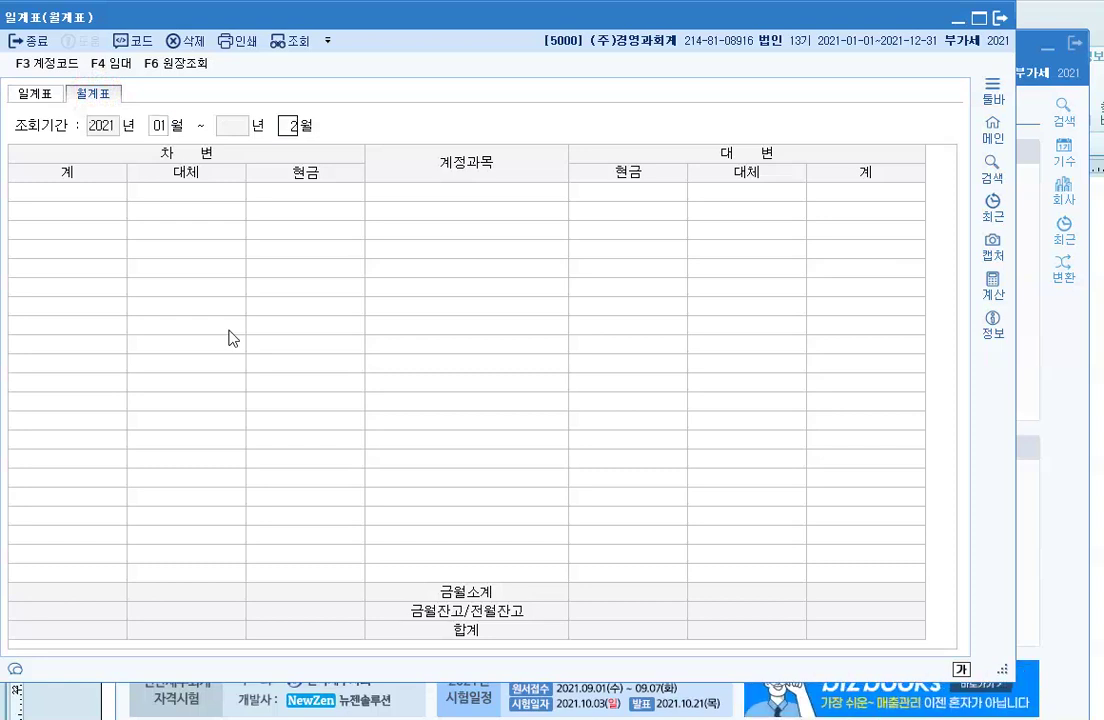
pyautogui.press('Return')
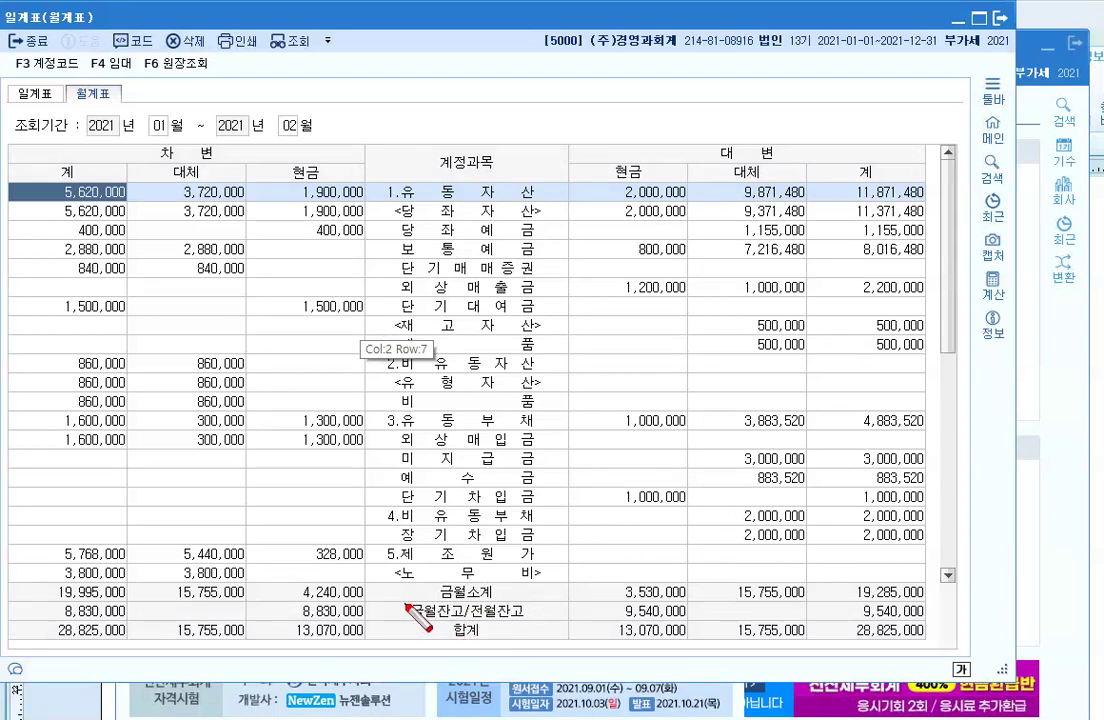
# Step: Box the 금월잔고 label and its 차변 현금 amount in red, and close the cleared 월계표
pyautogui.moveTo(404, 603)
pyautogui.mouseDown()
pyautogui.moveTo(545, 622)
pyautogui.moveTo(463, 624)
pyautogui.mouseUp()
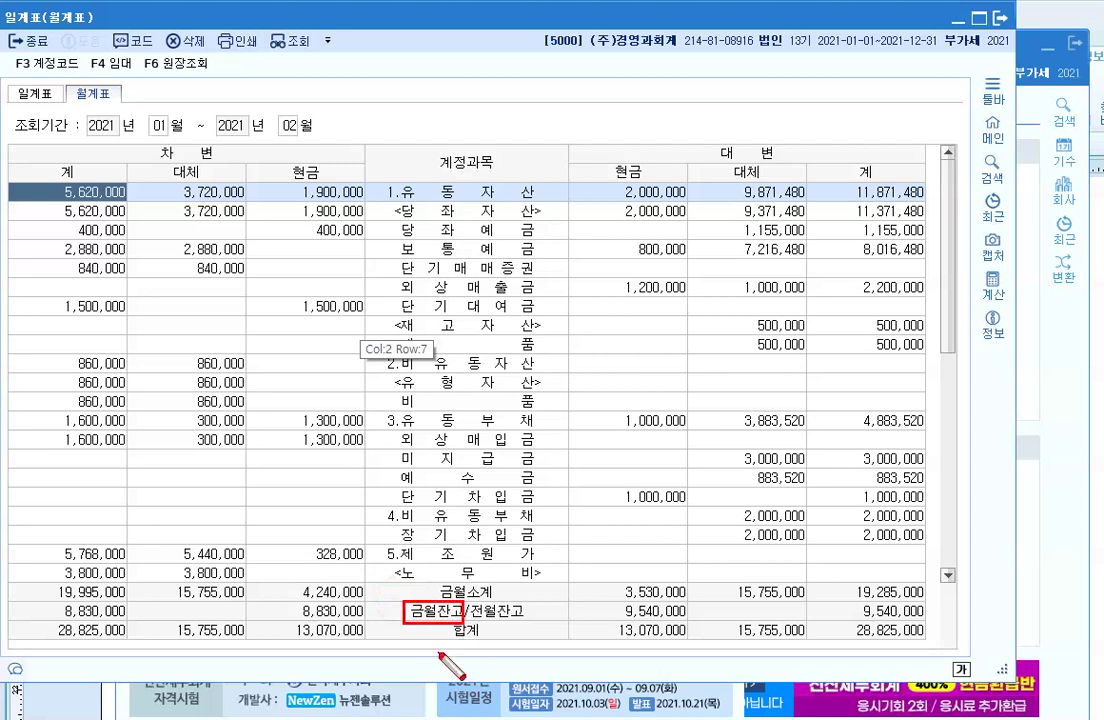
pyautogui.click(274, 603)
pyautogui.moveTo(274, 603); pyautogui.dragTo(370, 621)
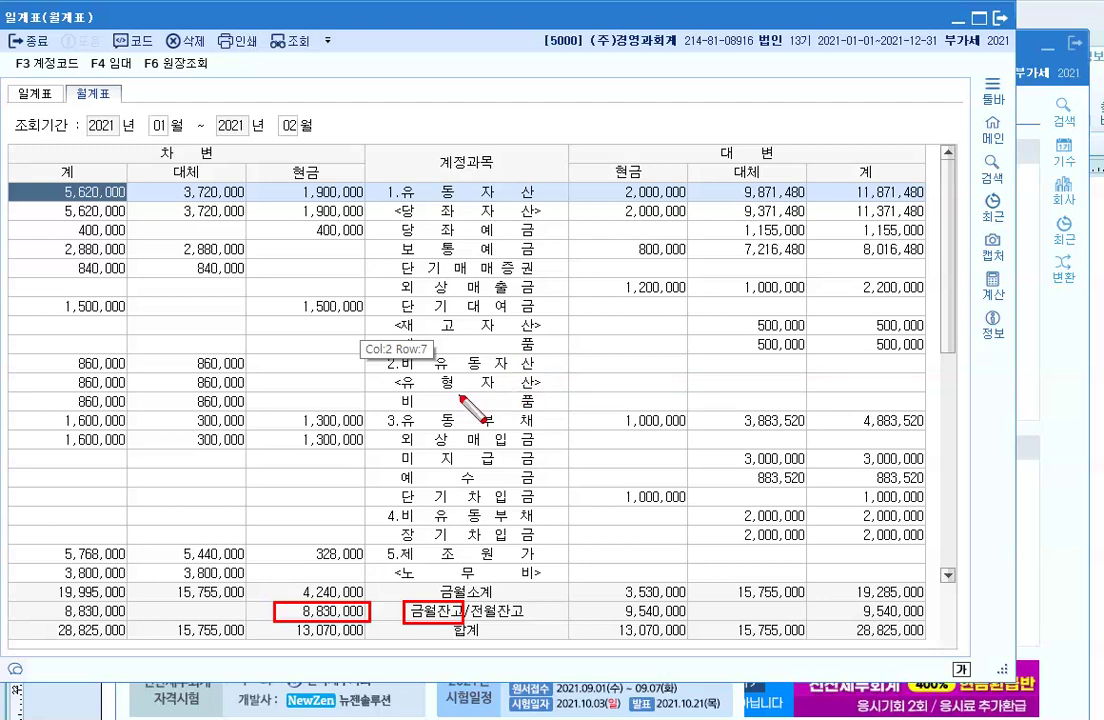
pyautogui.press('Escape')
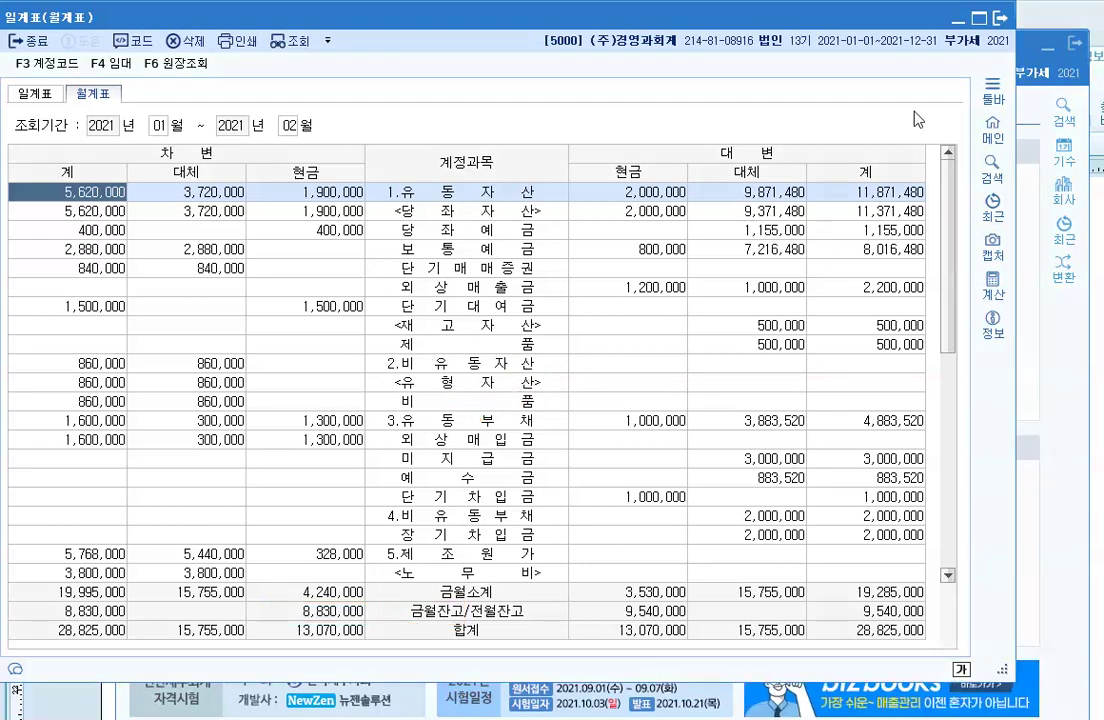
pyautogui.click(1000, 17)
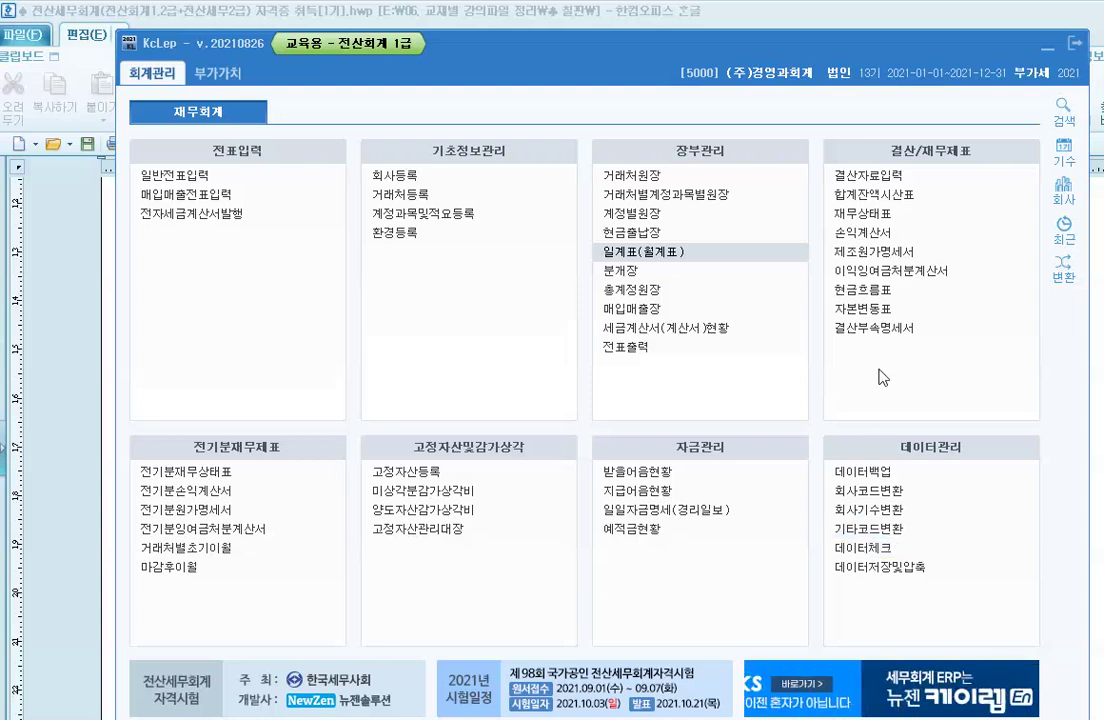
# Step: Query the 제조원가명세서 through December 2021, and box the 원재료비, 노무비 and 경비 headings in red
pyautogui.click(884, 262)
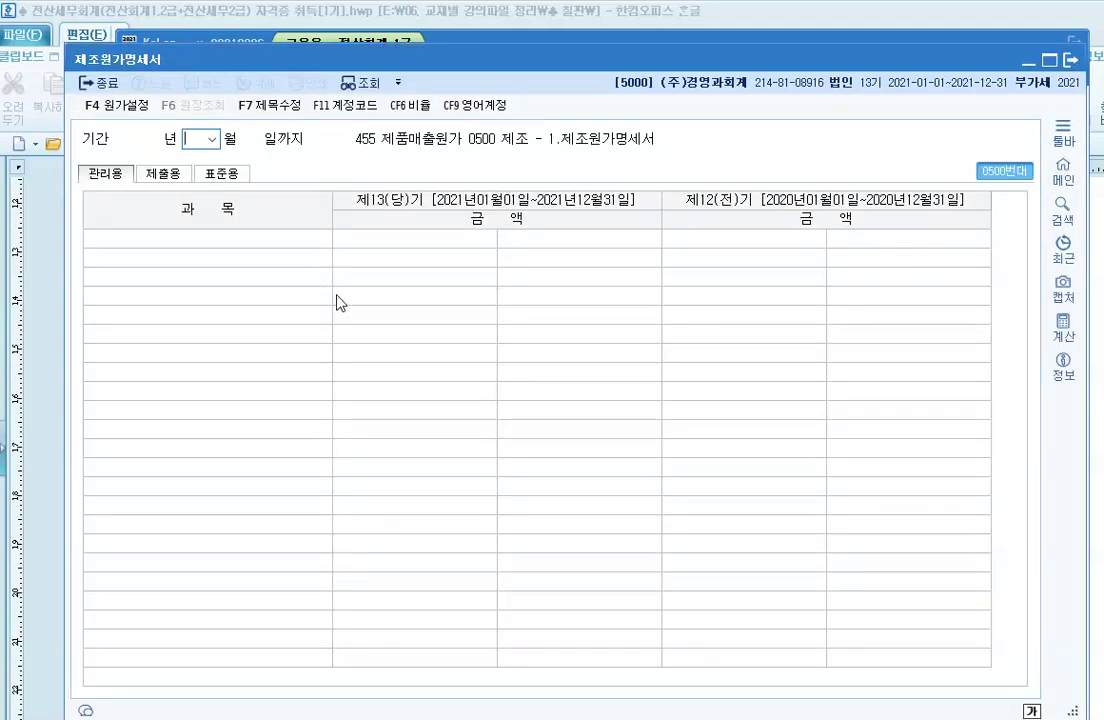
pyautogui.click(215, 139)
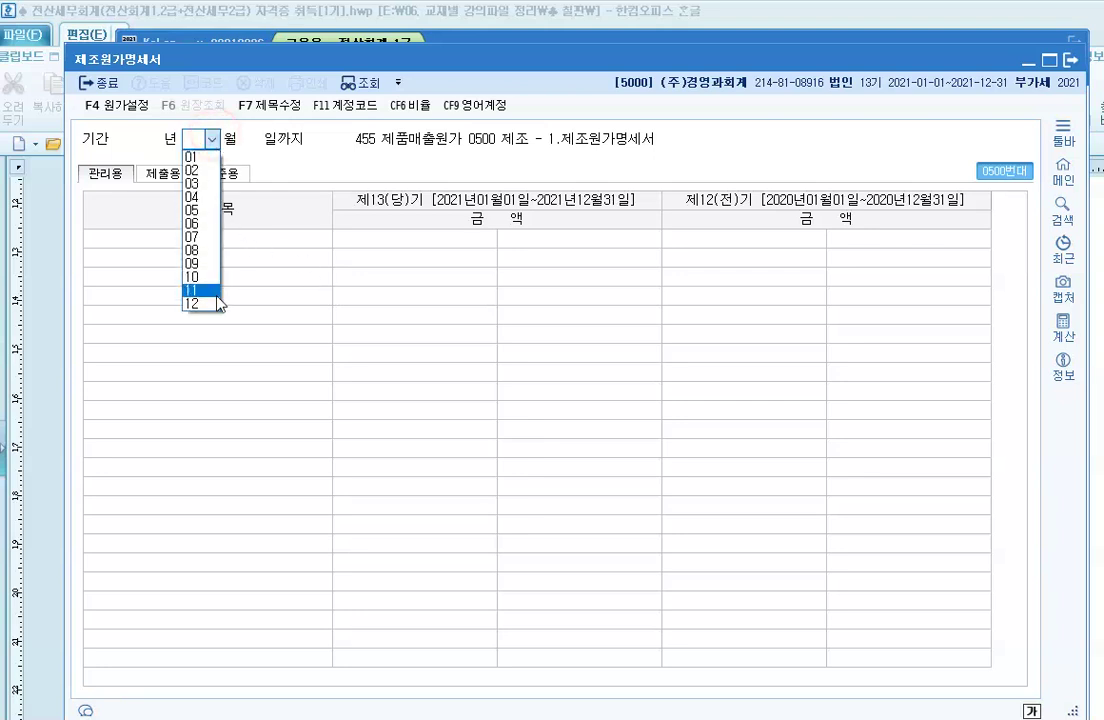
pyautogui.click(213, 305)
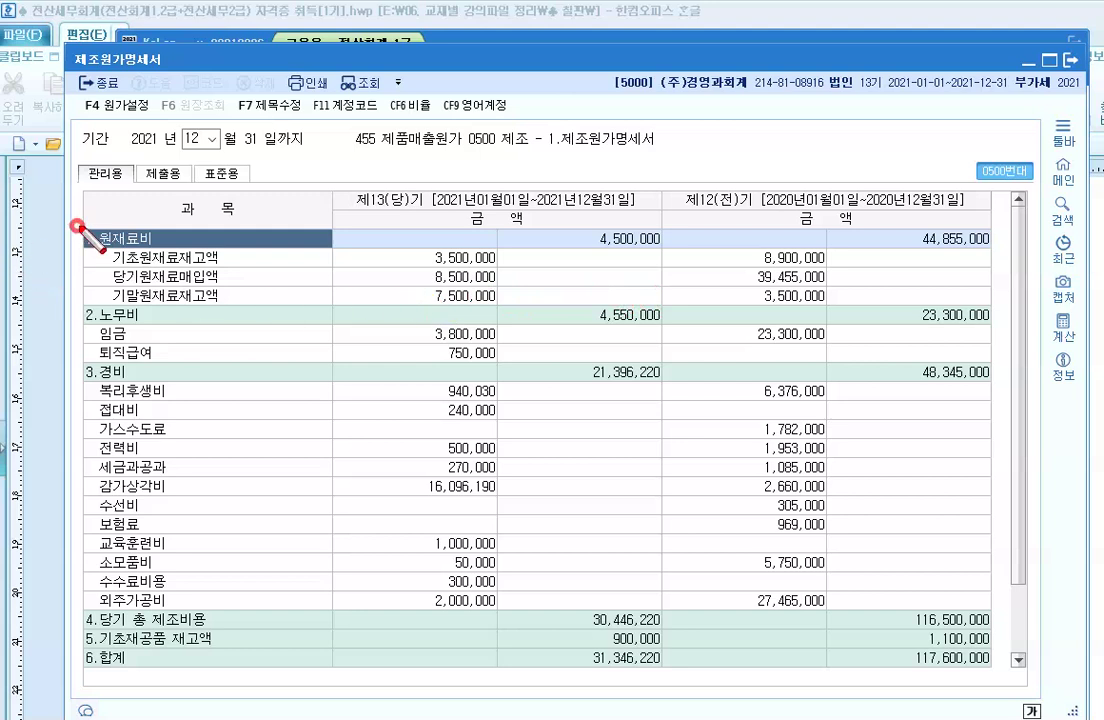
pyautogui.moveTo(76, 227); pyautogui.dragTo(163, 248)
pyautogui.moveTo(76, 303)
pyautogui.mouseDown()
pyautogui.moveTo(82, 332)
pyautogui.moveTo(163, 330)
pyautogui.mouseUp()
pyautogui.moveTo(76, 362); pyautogui.dragTo(145, 383)
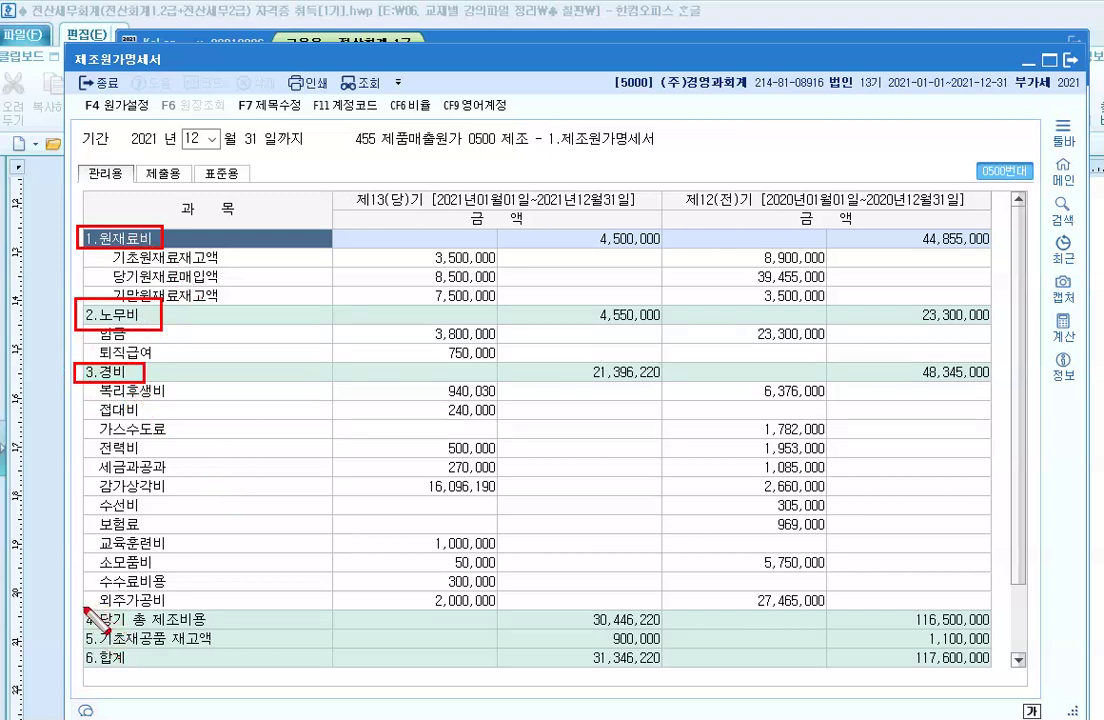
# Step: Box 당기 총 제조비용, its current-period amount, and the 제13(당)기 and 제12(전)기 column headings in red
pyautogui.moveTo(84, 601); pyautogui.dragTo(223, 631)
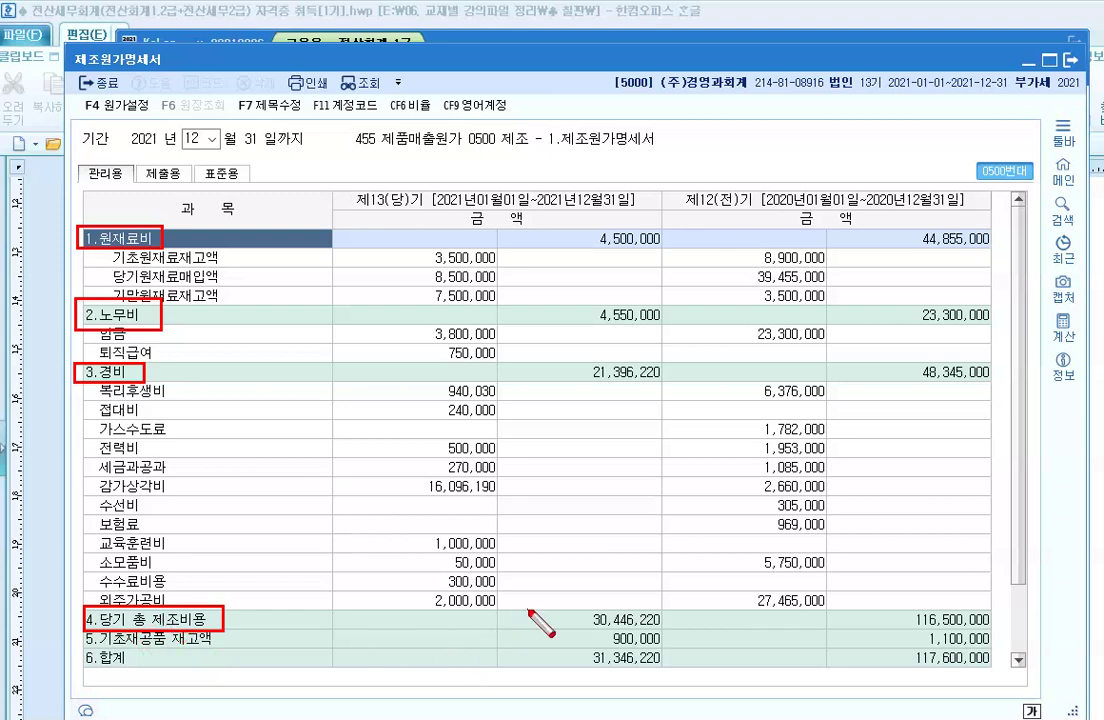
pyautogui.moveTo(569, 598)
pyautogui.mouseDown()
pyautogui.moveTo(618, 630)
pyautogui.moveTo(661, 630)
pyautogui.mouseUp()
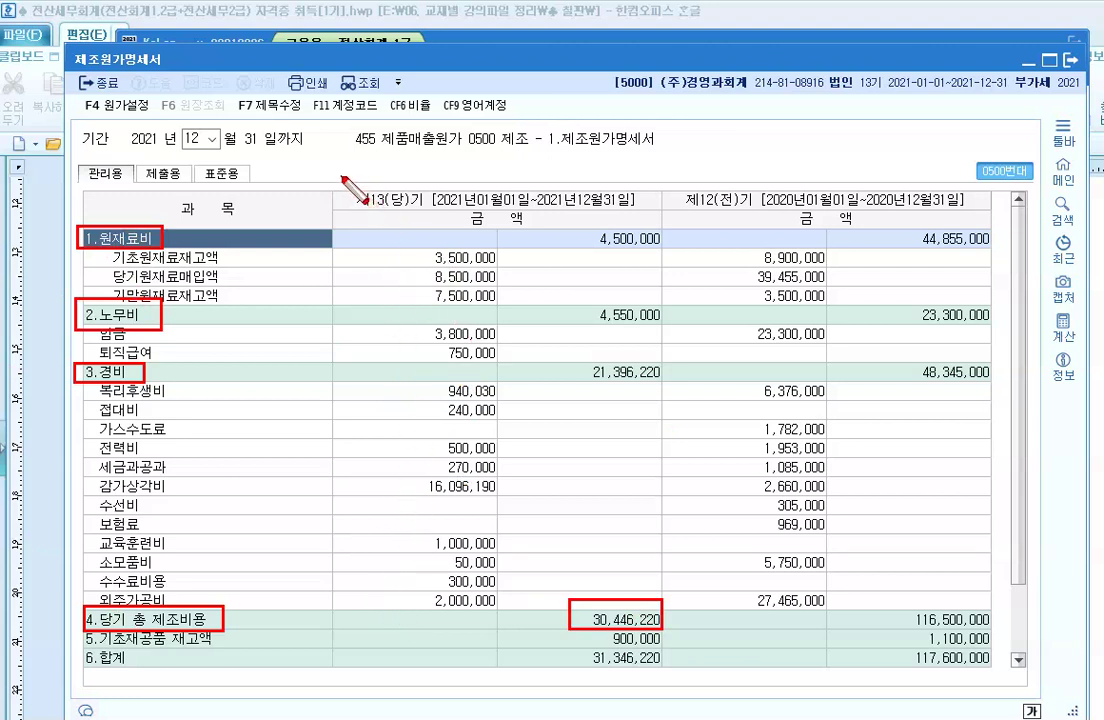
pyautogui.moveTo(341, 176); pyautogui.dragTo(423, 215)
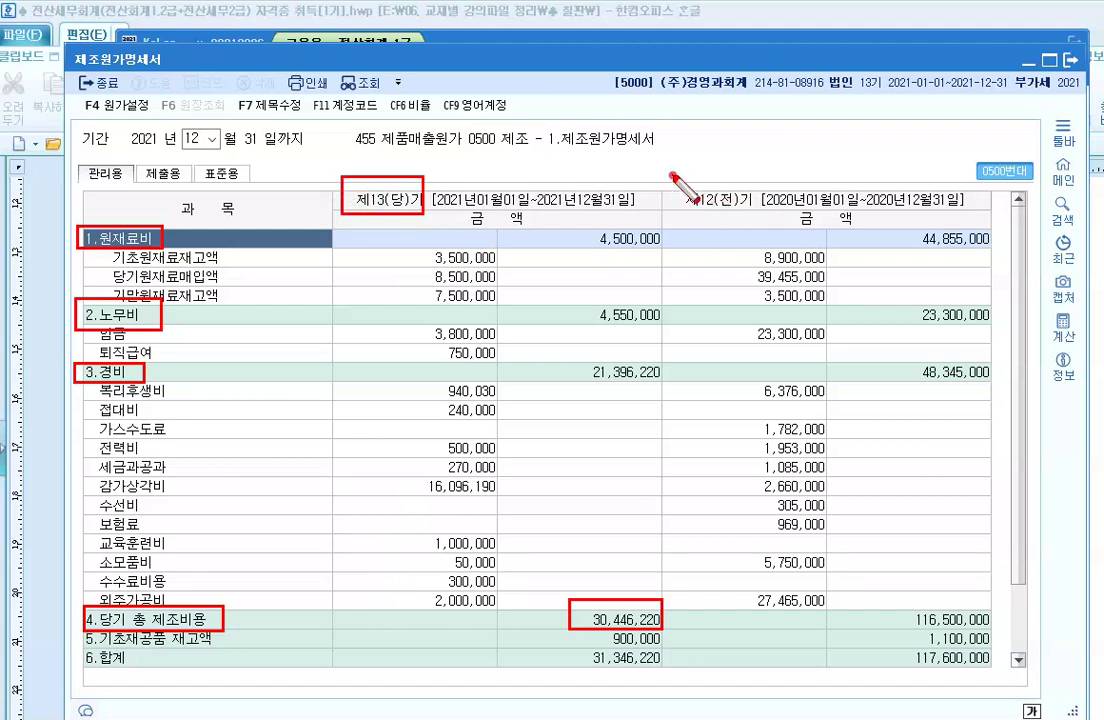
pyautogui.moveTo(672, 176); pyautogui.dragTo(778, 222)
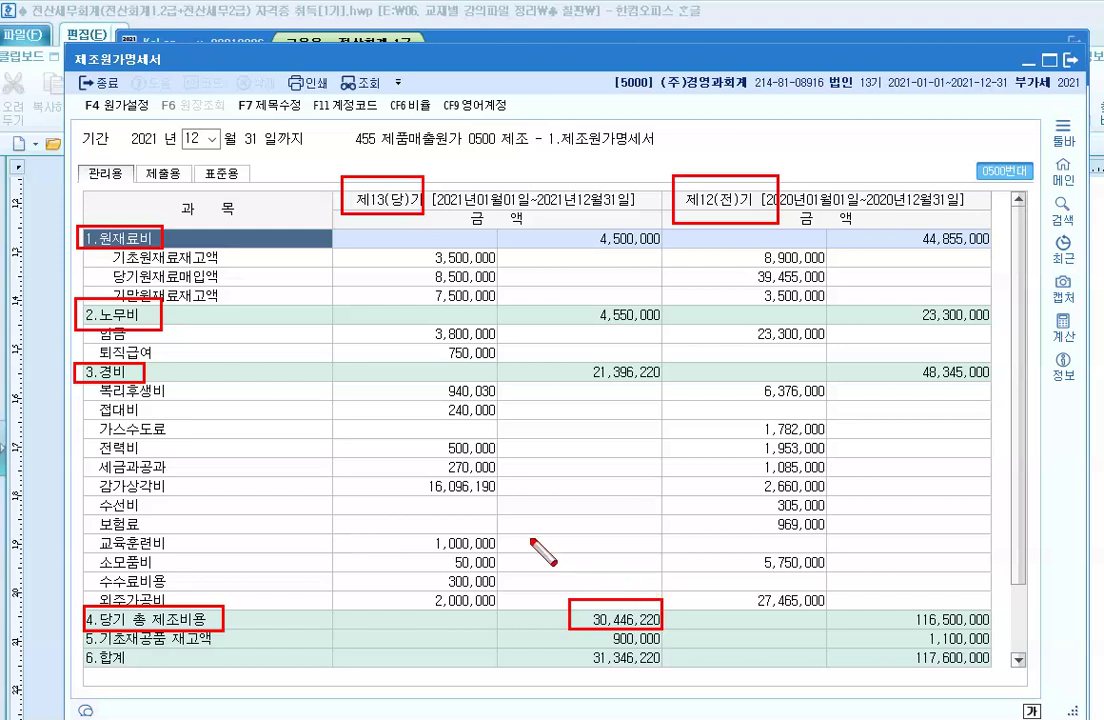
# Step: Box the 당기제품 제조원가 and 당기 총 제조비용 rows in red, and close the cleared 제조원가명세서
pyautogui.scroll(-2, 528, 536)
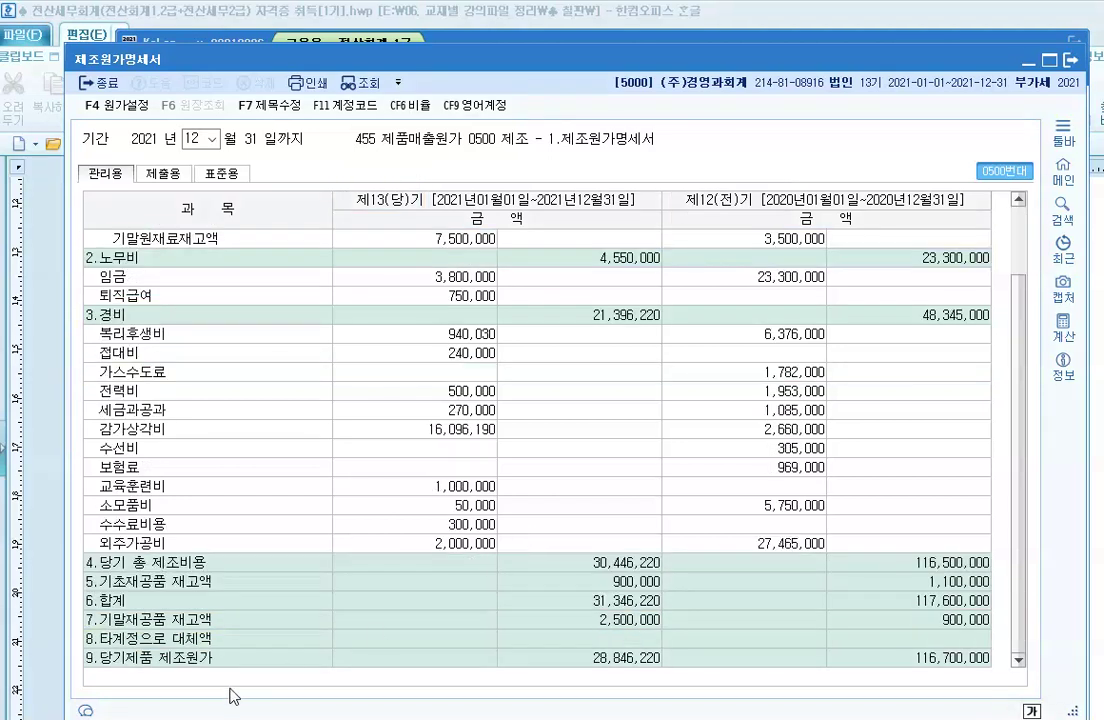
pyautogui.moveTo(78, 636)
pyautogui.mouseDown()
pyautogui.moveTo(278, 694)
pyautogui.moveTo(690, 681)
pyautogui.mouseUp()
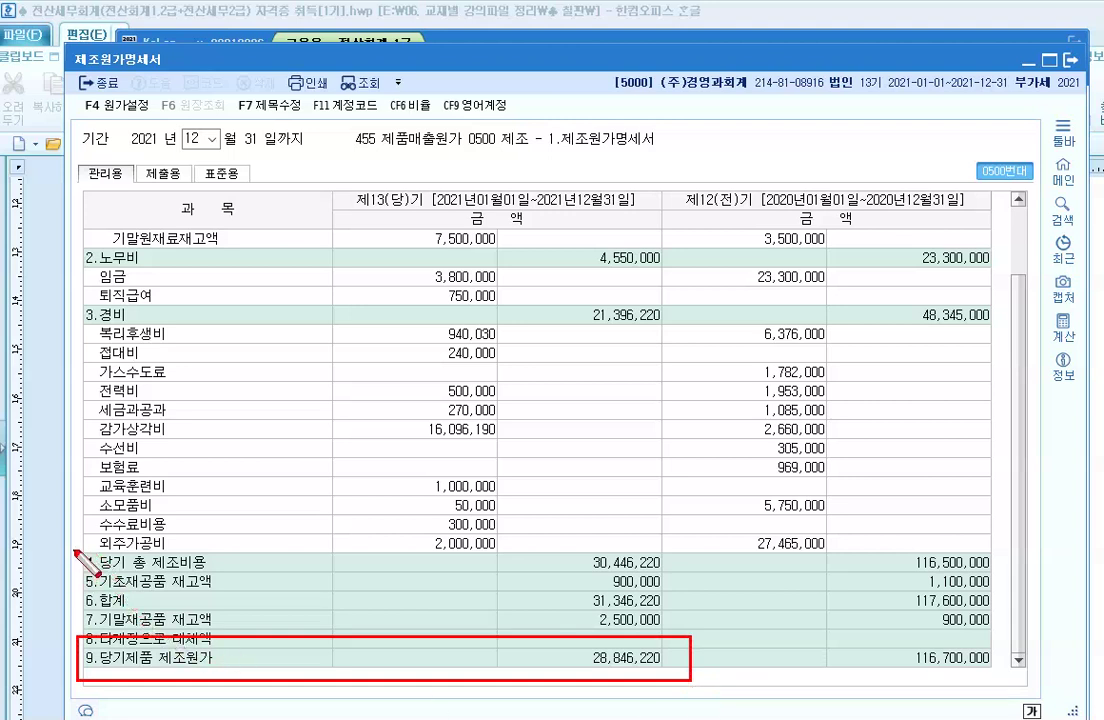
pyautogui.moveTo(77, 551)
pyautogui.mouseDown()
pyautogui.moveTo(687, 618)
pyautogui.moveTo(695, 589)
pyautogui.moveTo(684, 580)
pyautogui.mouseUp()
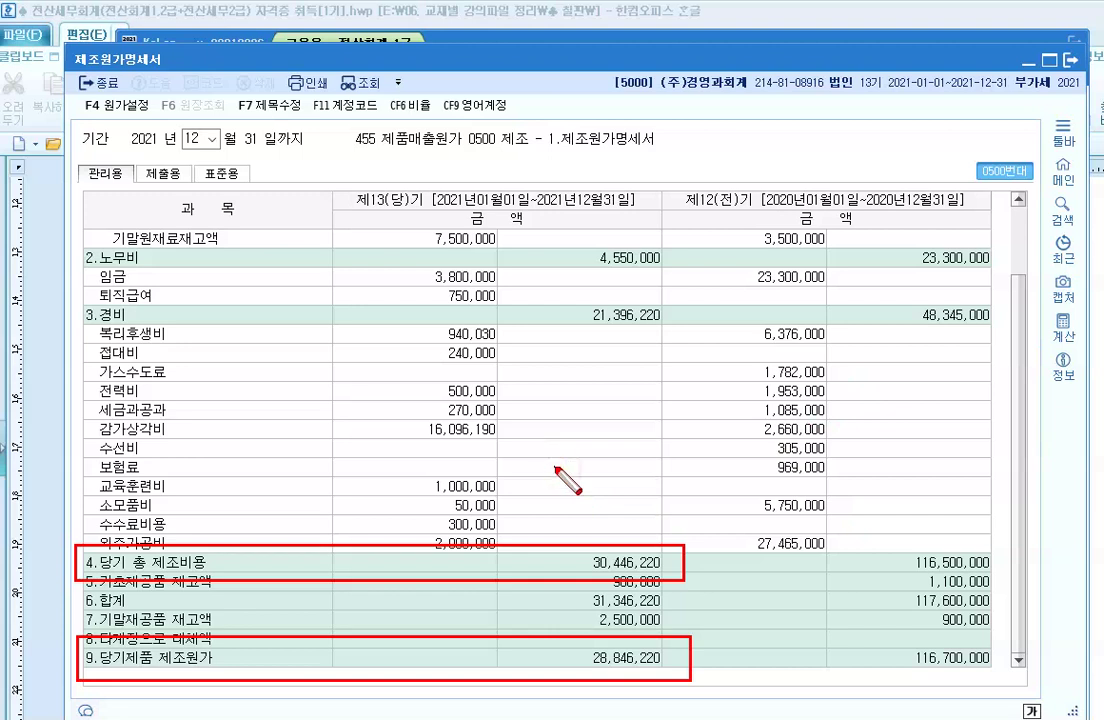
pyautogui.press('Escape')
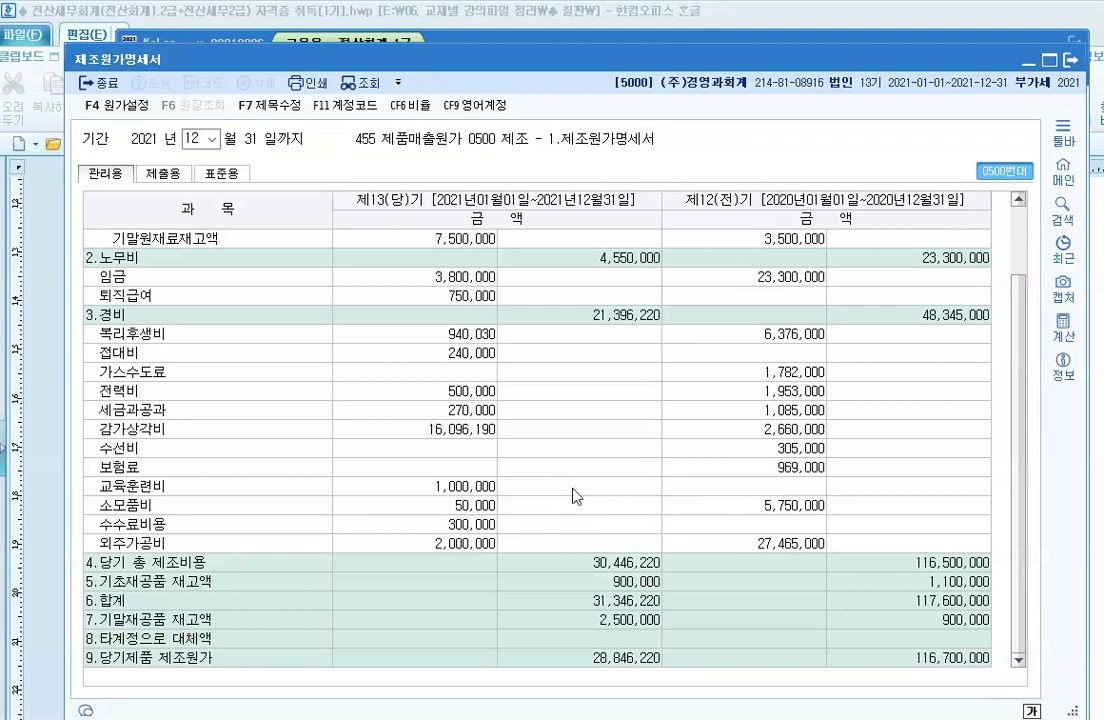
pyautogui.hotkey('alt', 'Tab')
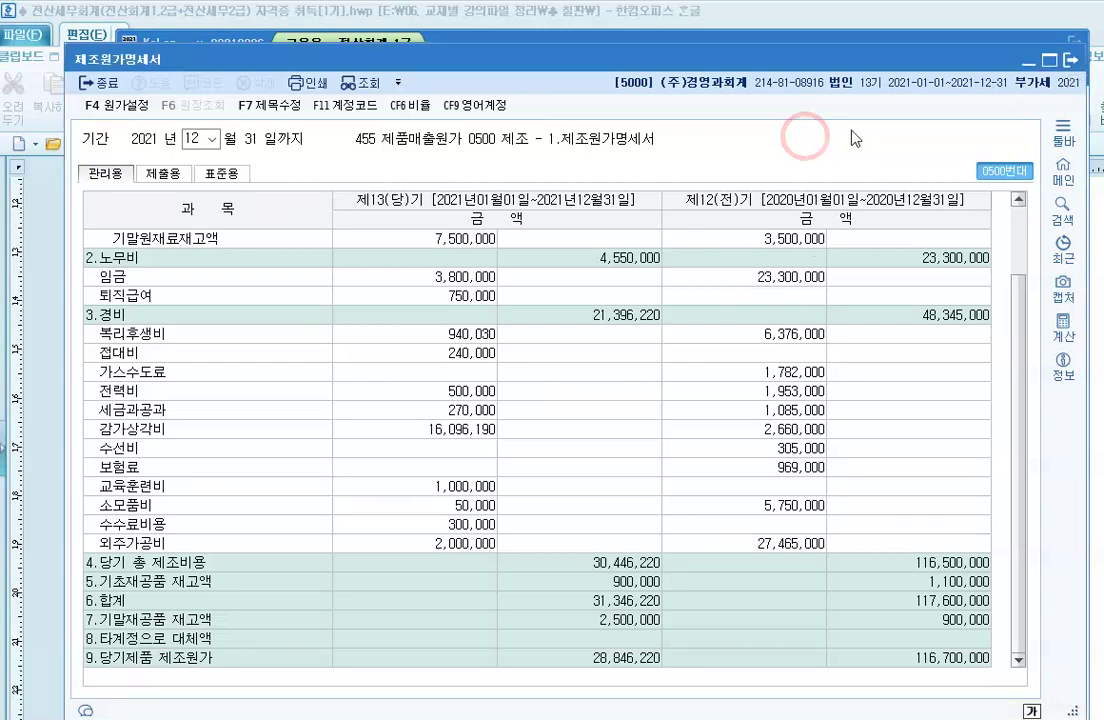
pyautogui.click(1070, 61)
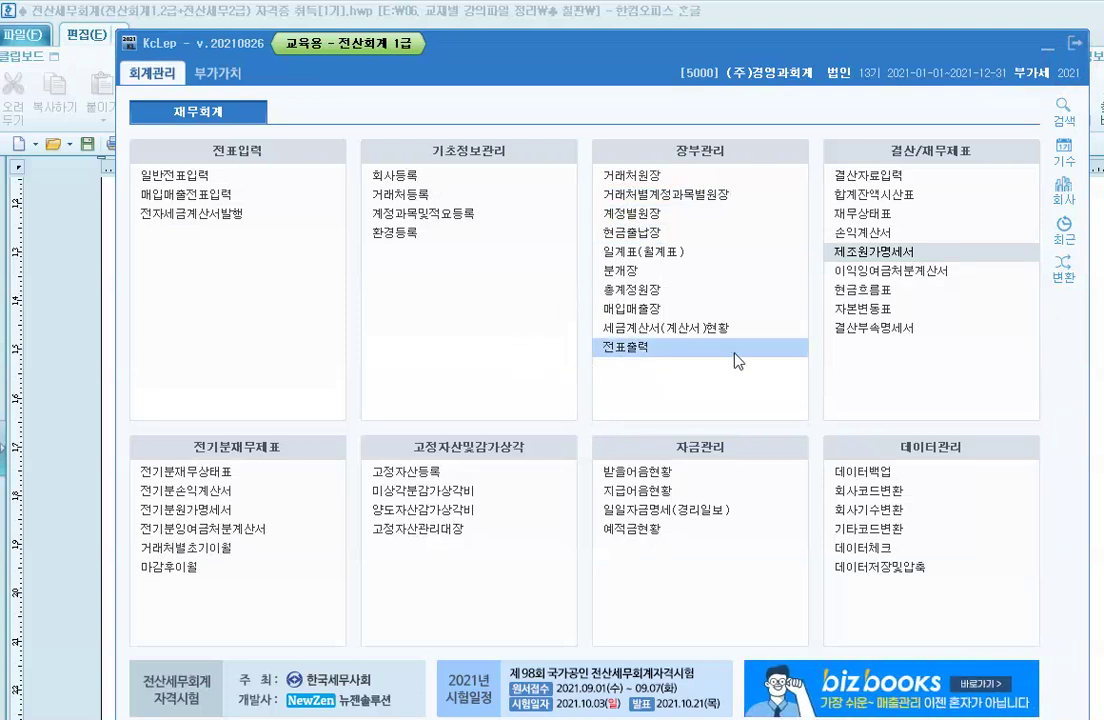
# Step: Query the 손익계산서 for month 12 of 2021
pyautogui.click(862, 240)
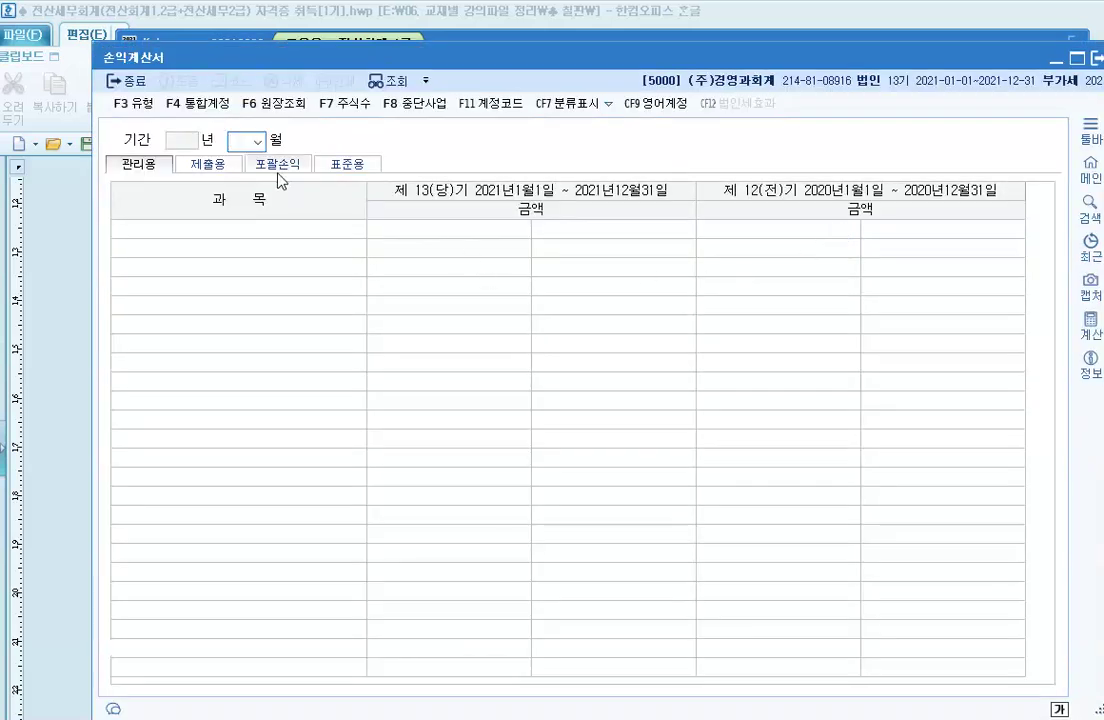
pyautogui.click(250, 141)
pyautogui.click(240, 307)
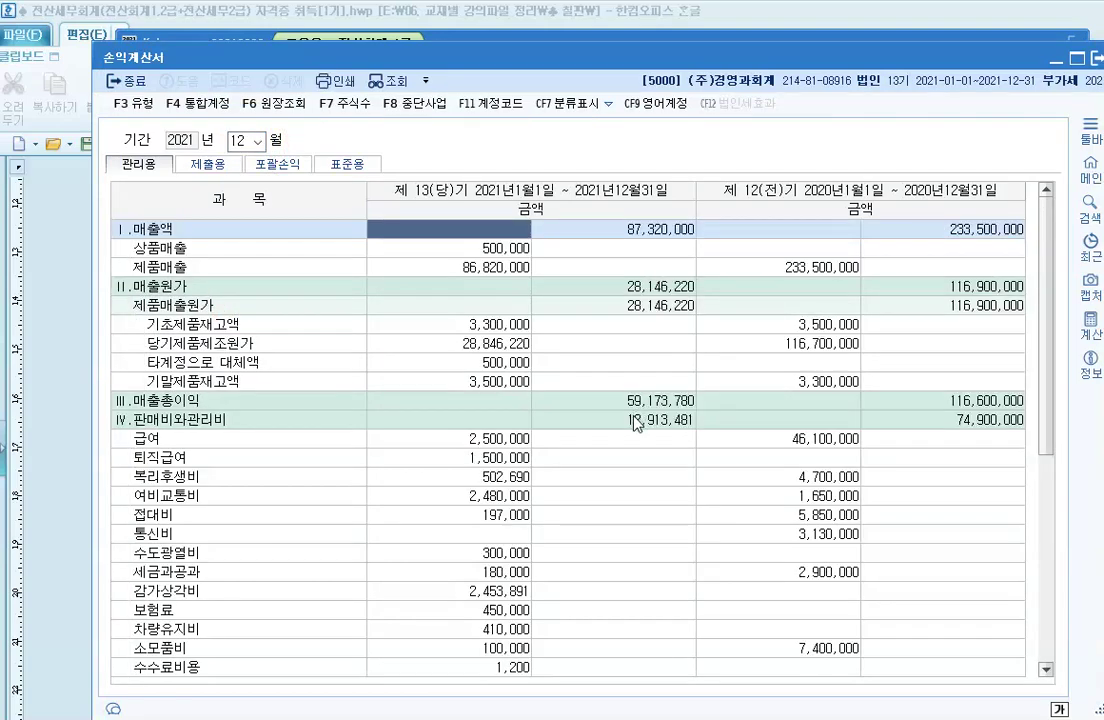
# Step: Box the 당기순이익 amounts of both periods and the 당기 and 전기 column headings in red, and close the cleared 손익계산서
pyautogui.scroll(-6, 632, 402)
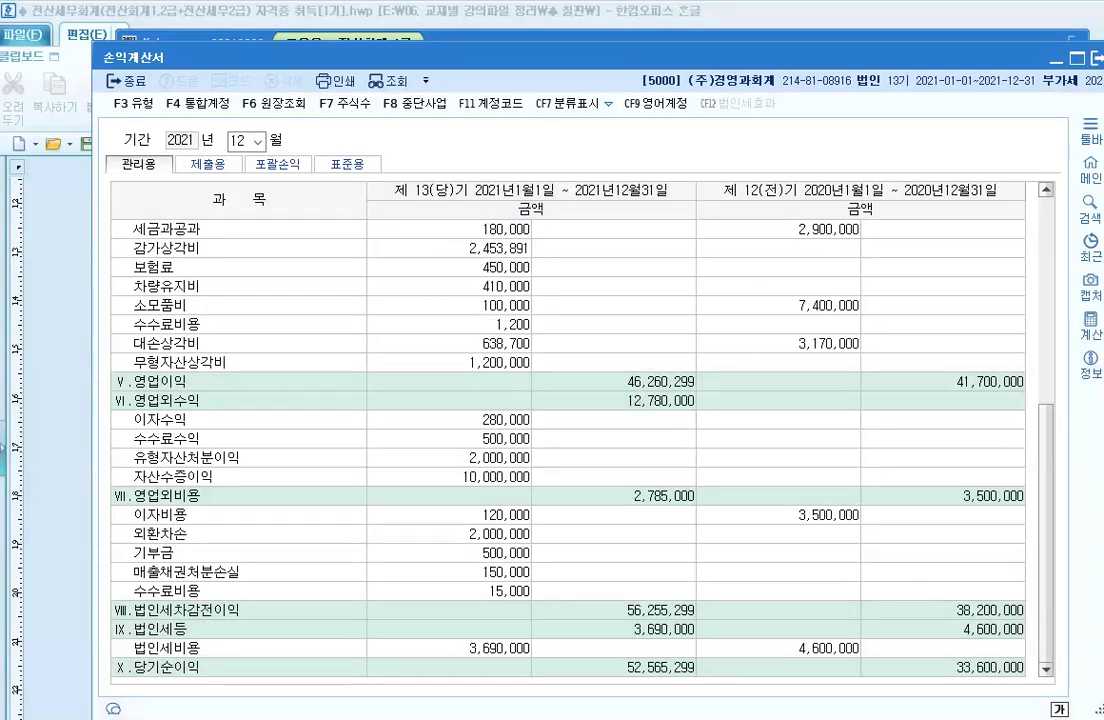
pyautogui.moveTo(613, 645); pyautogui.dragTo(695, 687)
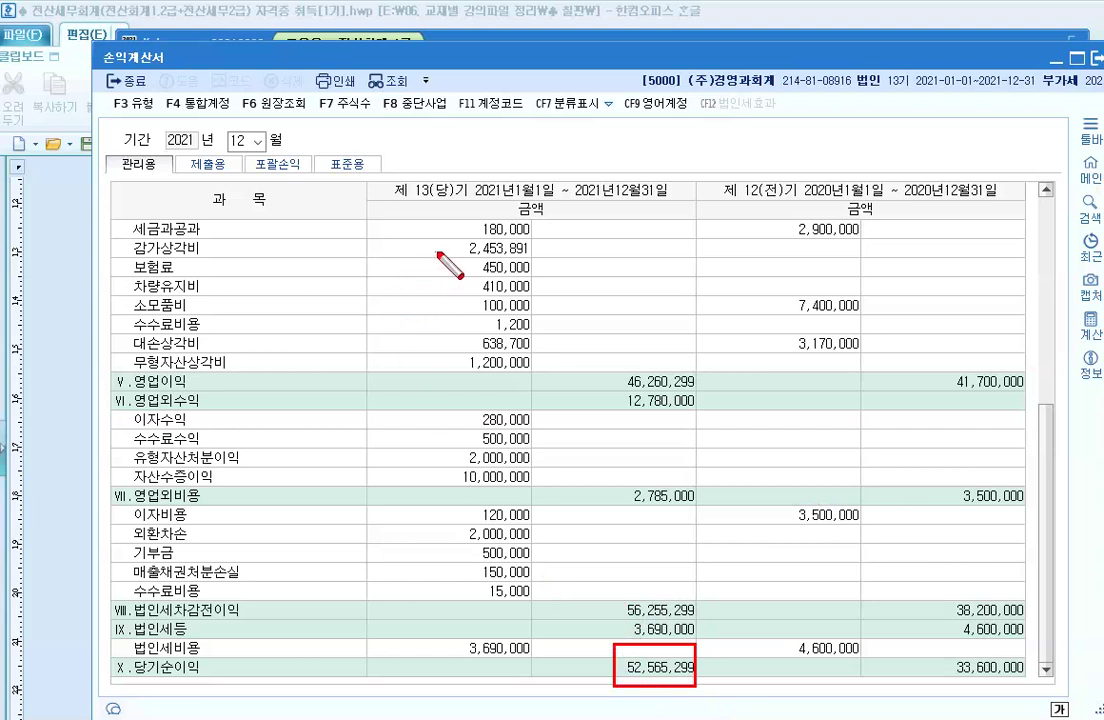
pyautogui.moveTo(383, 172); pyautogui.dragTo(469, 210)
pyautogui.moveTo(704, 172)
pyautogui.mouseDown()
pyautogui.moveTo(722, 210)
pyautogui.moveTo(791, 208)
pyautogui.mouseUp()
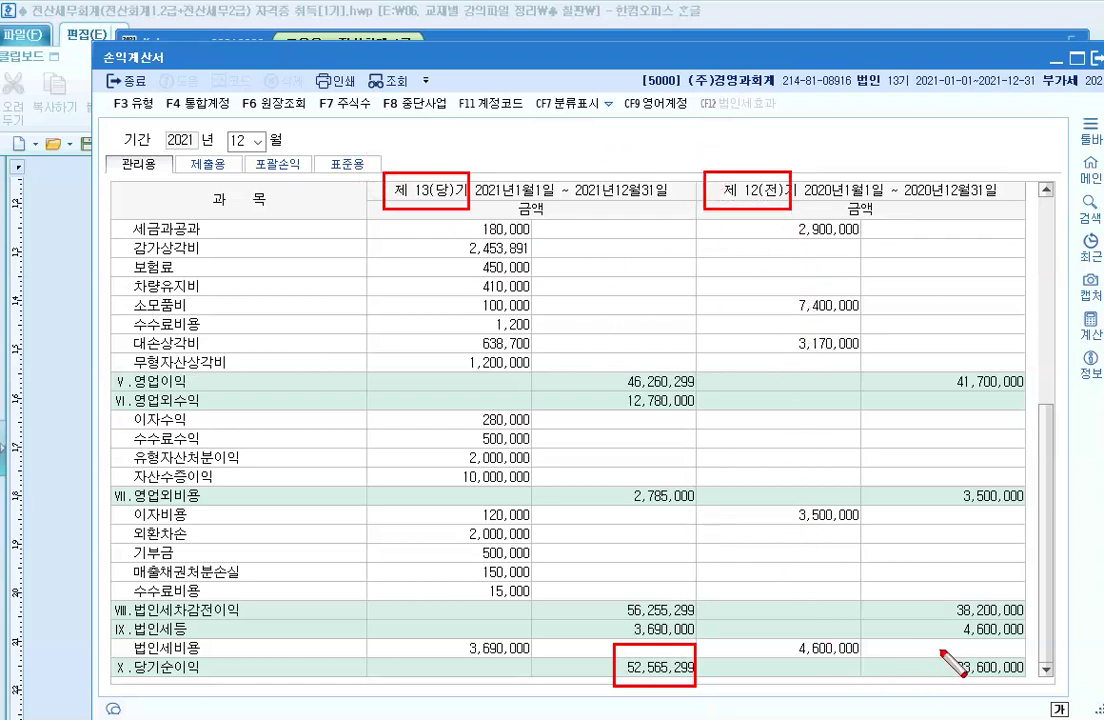
pyautogui.moveTo(941, 650); pyautogui.dragTo(1027, 686)
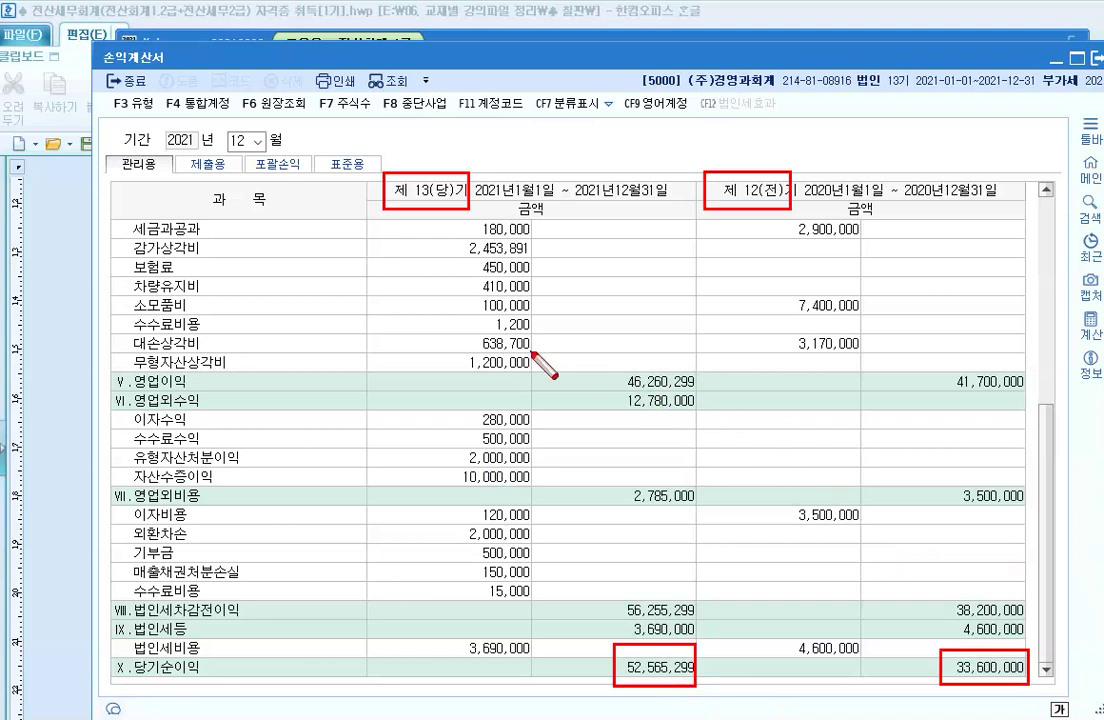
pyautogui.press('Escape')
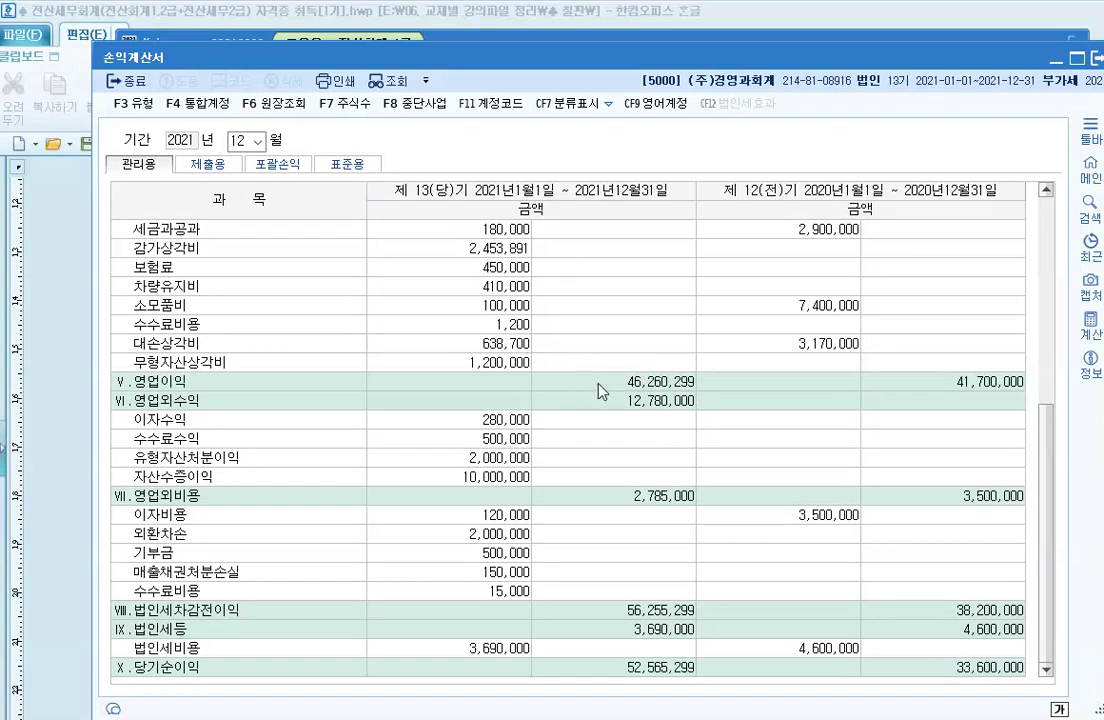
pyautogui.click(1094, 63)
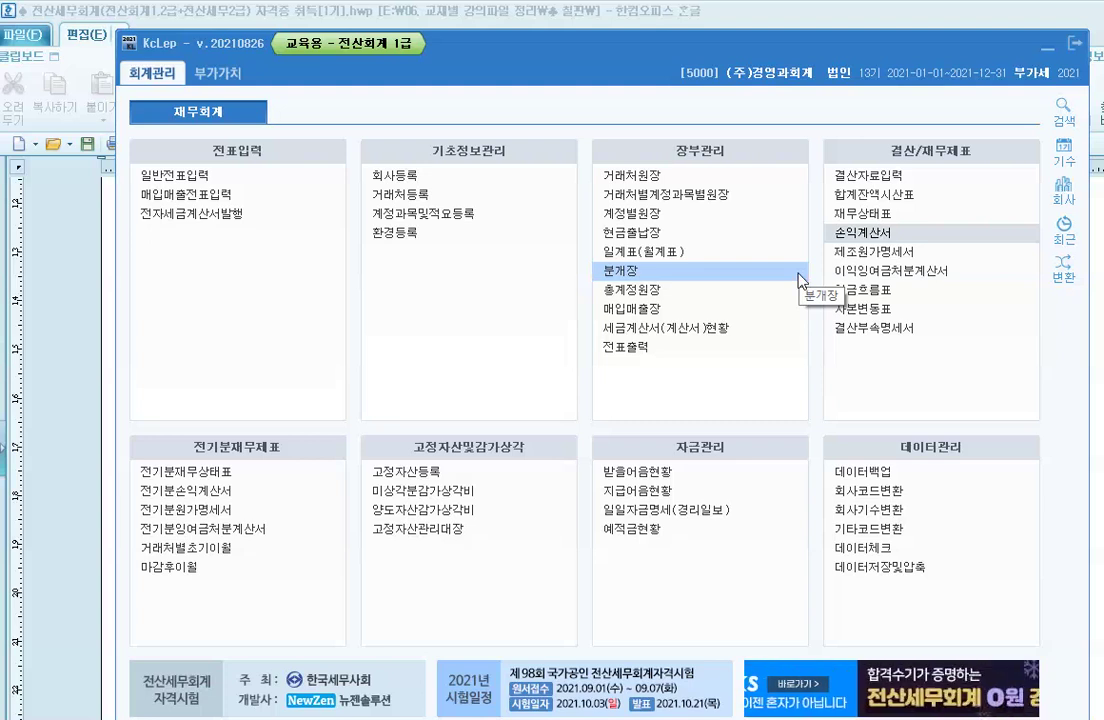
# Step: Query the 재무상태표 for month 12 of 2021, and box the 외상매출금, 받을어음 and 대손충당금 rows in red
pyautogui.click(857, 214)
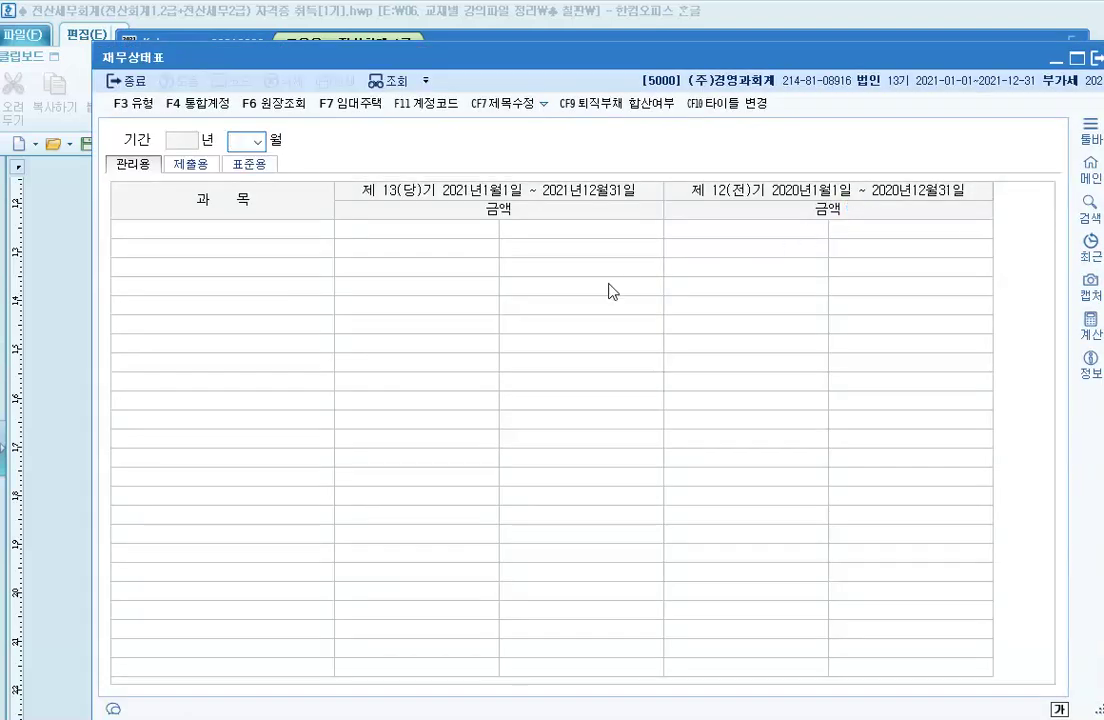
pyautogui.click(257, 141)
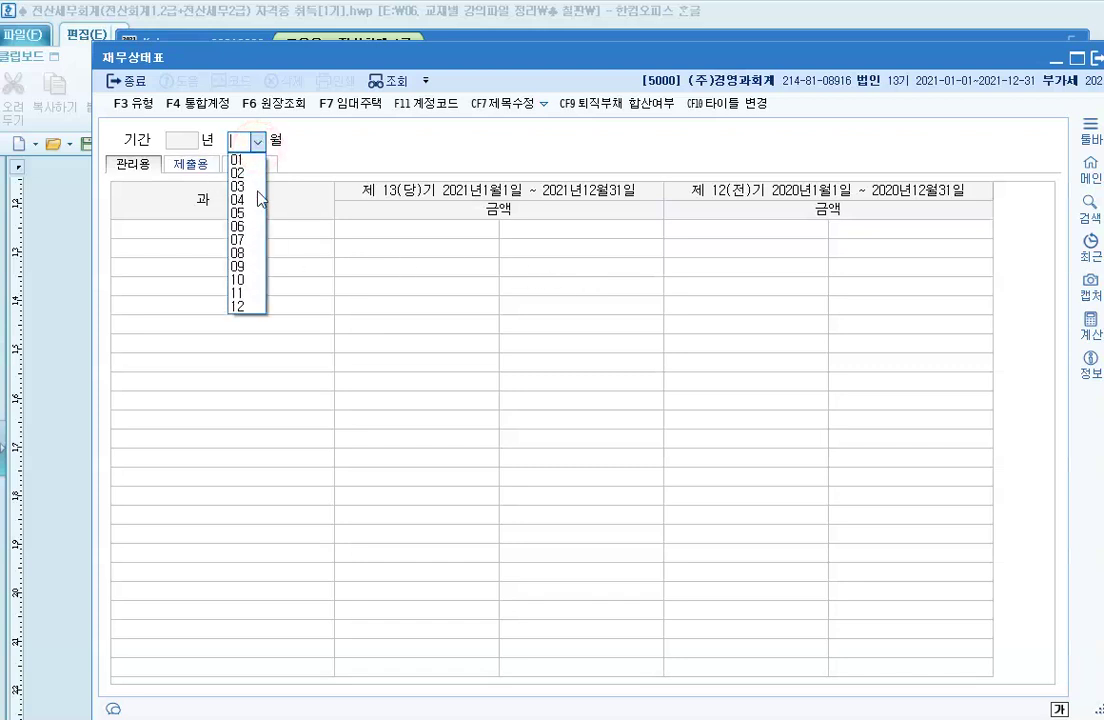
pyautogui.click(249, 306)
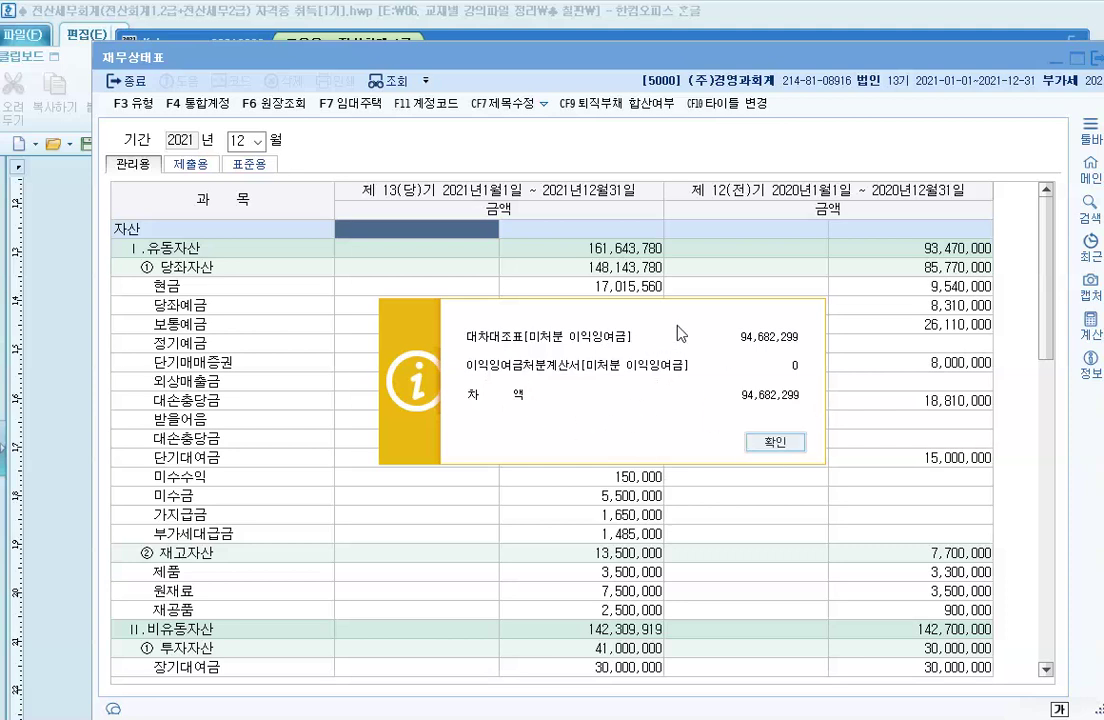
pyautogui.click(770, 442)
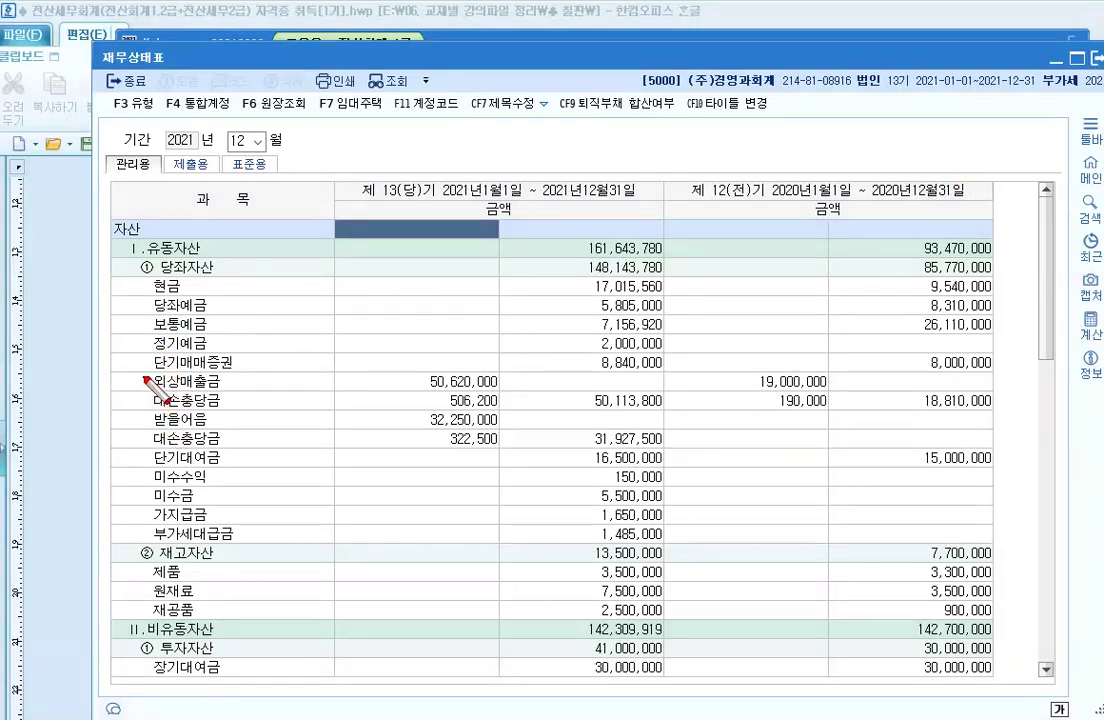
pyautogui.moveTo(146, 372)
pyautogui.mouseDown()
pyautogui.moveTo(177, 450)
pyautogui.moveTo(502, 467)
pyautogui.mouseUp()
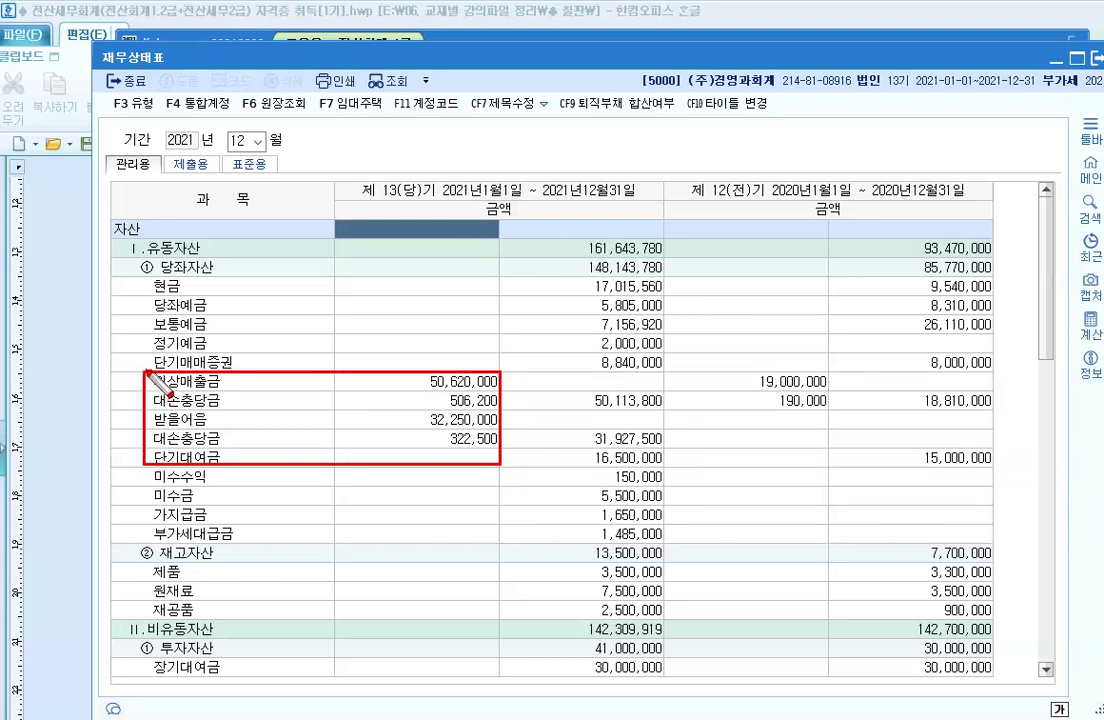
# Step: Box the 외상매출금 to 대손충당금 rows more tightly and the 관리용 and 제출용 labels in red, and clear the markings
pyautogui.moveTo(150, 452)
pyautogui.mouseDown()
pyautogui.moveTo(445, 452)
pyautogui.moveTo(498, 395)
pyautogui.moveTo(496, 372)
pyautogui.mouseUp()
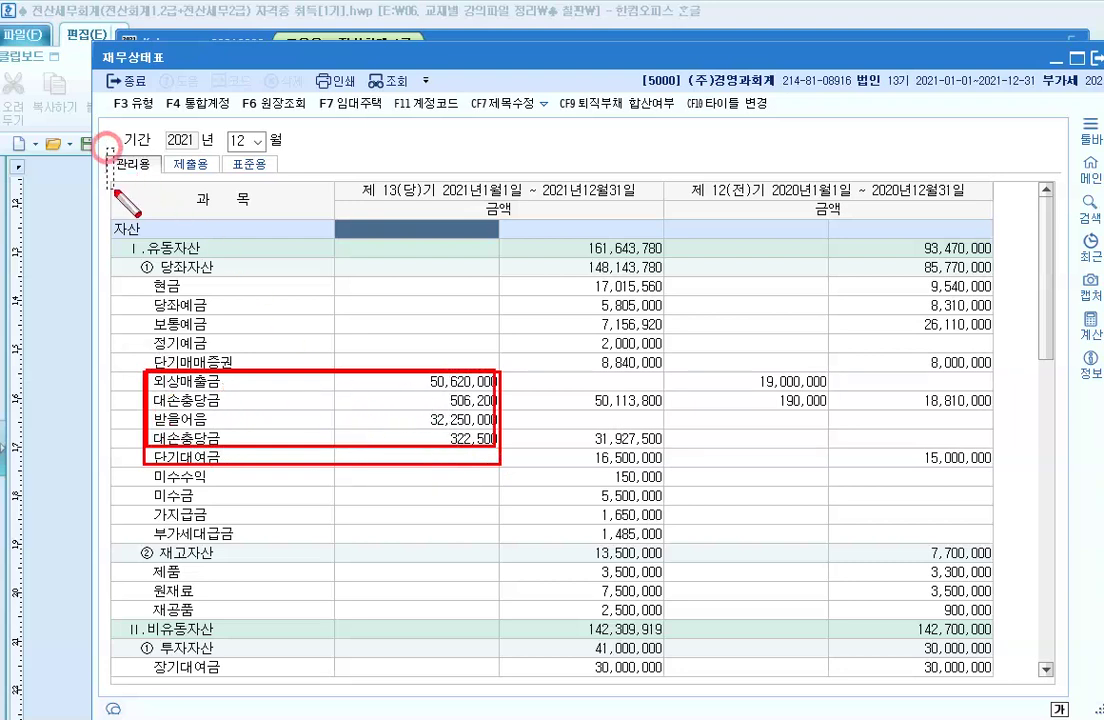
pyautogui.moveTo(106, 148)
pyautogui.mouseDown()
pyautogui.moveTo(149, 176)
pyautogui.moveTo(207, 180)
pyautogui.mouseUp()
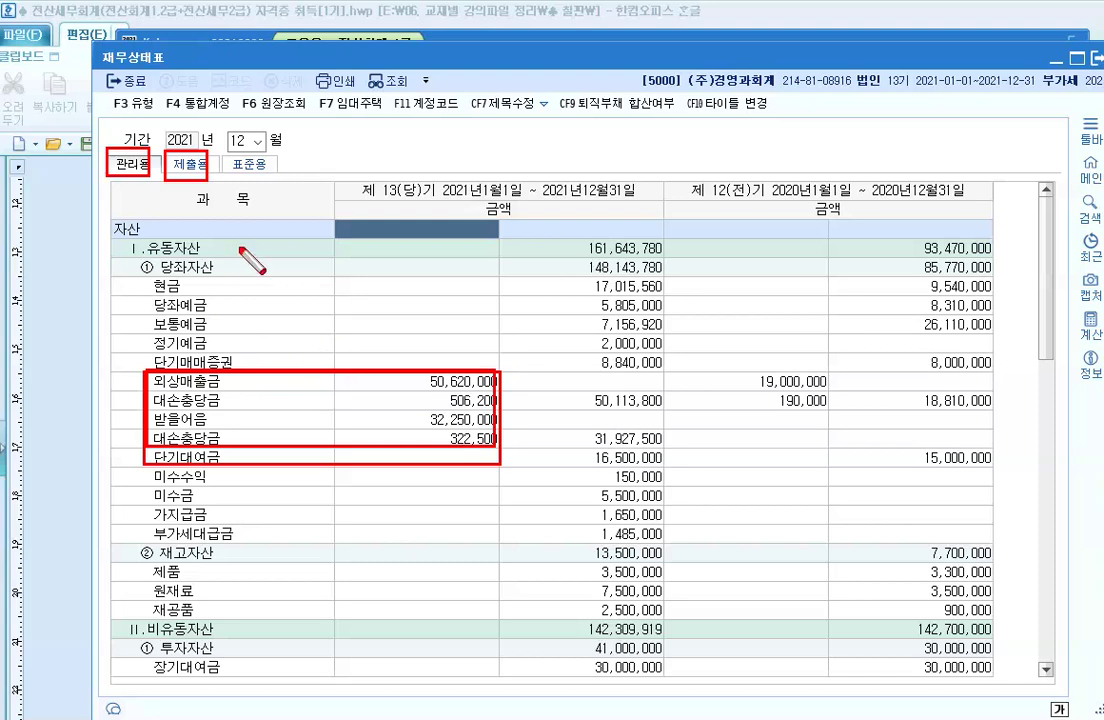
pyautogui.press('Escape')
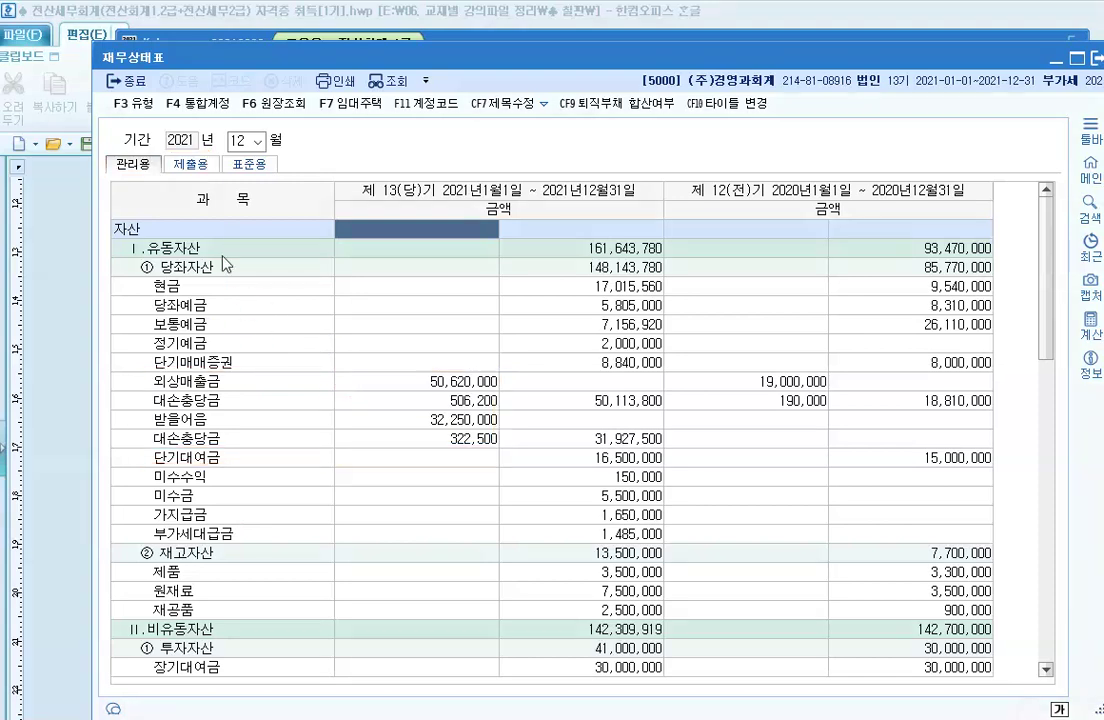
# Step: Show the 제출용 version of the 재무상태표, box 현금및현금성자산 and the 매출채권 amount in red, and clear the boxes
pyautogui.click(188, 163)
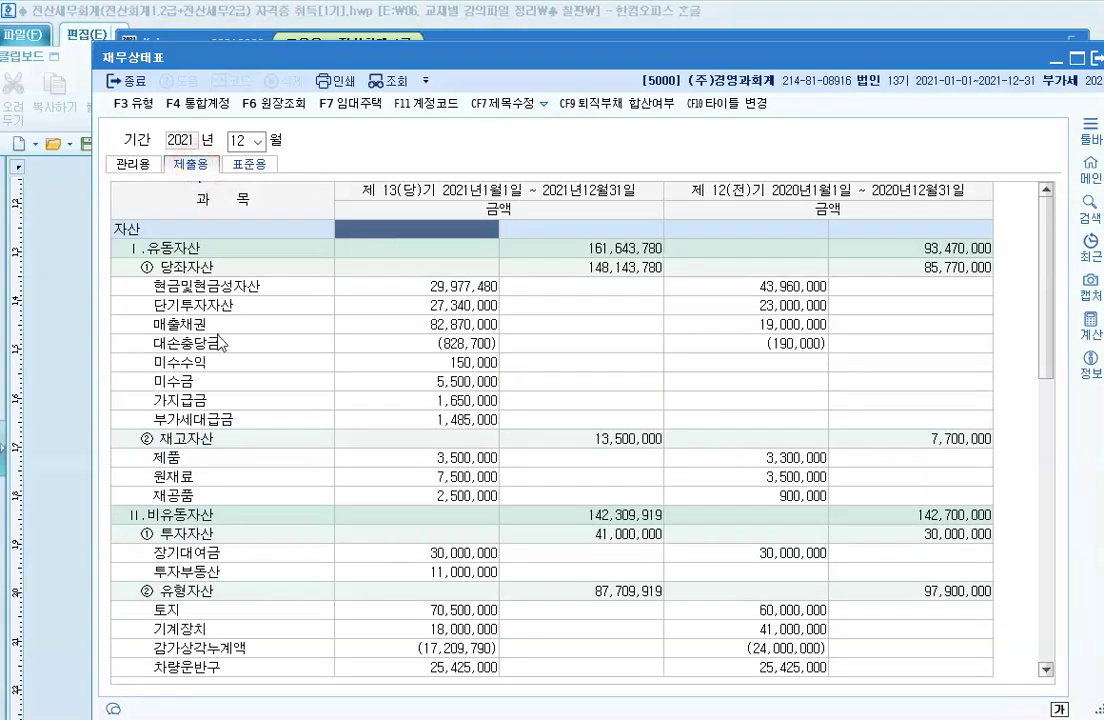
pyautogui.click(147, 281)
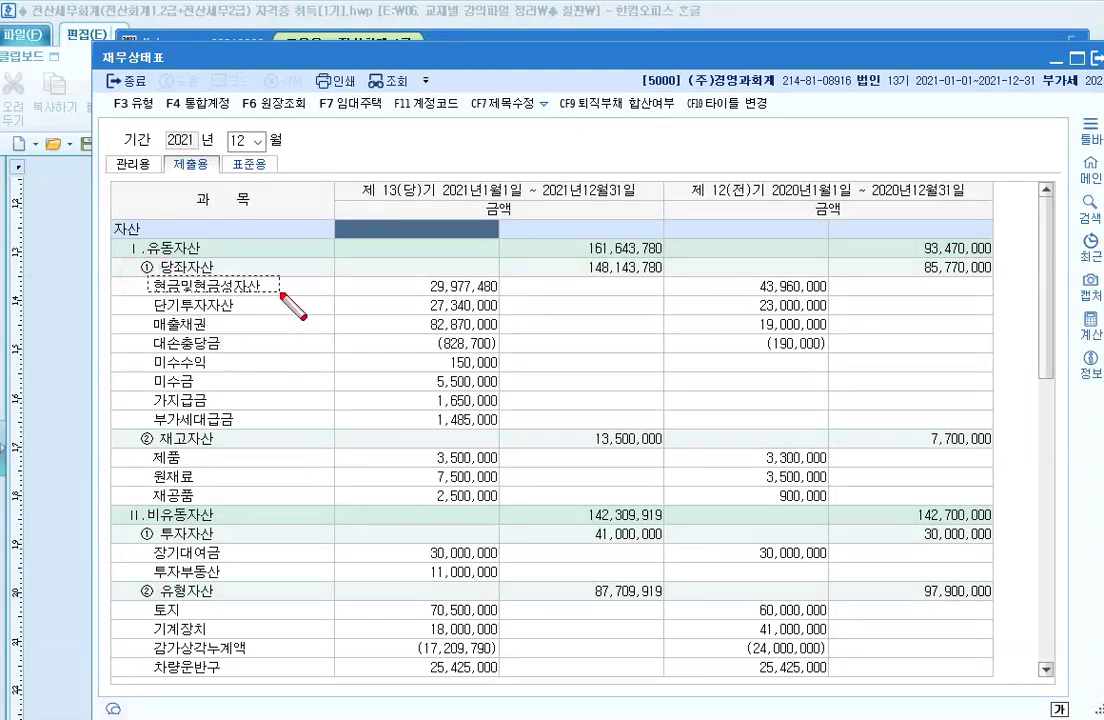
pyautogui.moveTo(281, 294); pyautogui.dragTo(280, 293)
pyautogui.moveTo(145, 316)
pyautogui.mouseDown()
pyautogui.moveTo(493, 349)
pyautogui.moveTo(501, 334)
pyautogui.mouseUp()
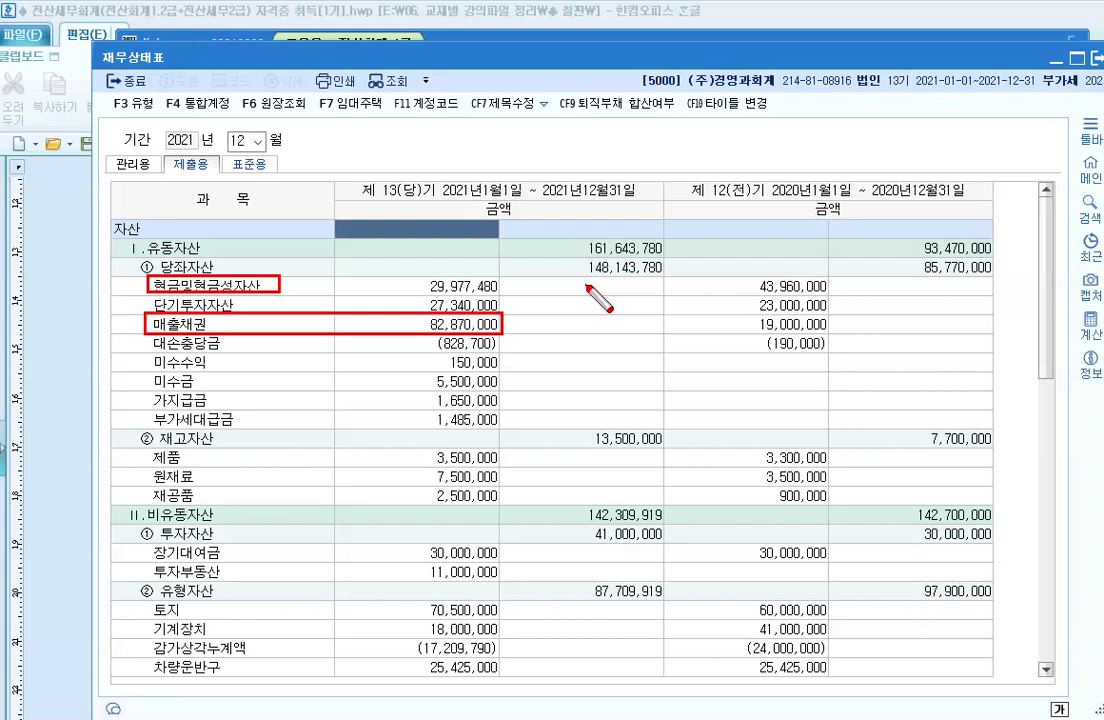
pyautogui.press('Escape')
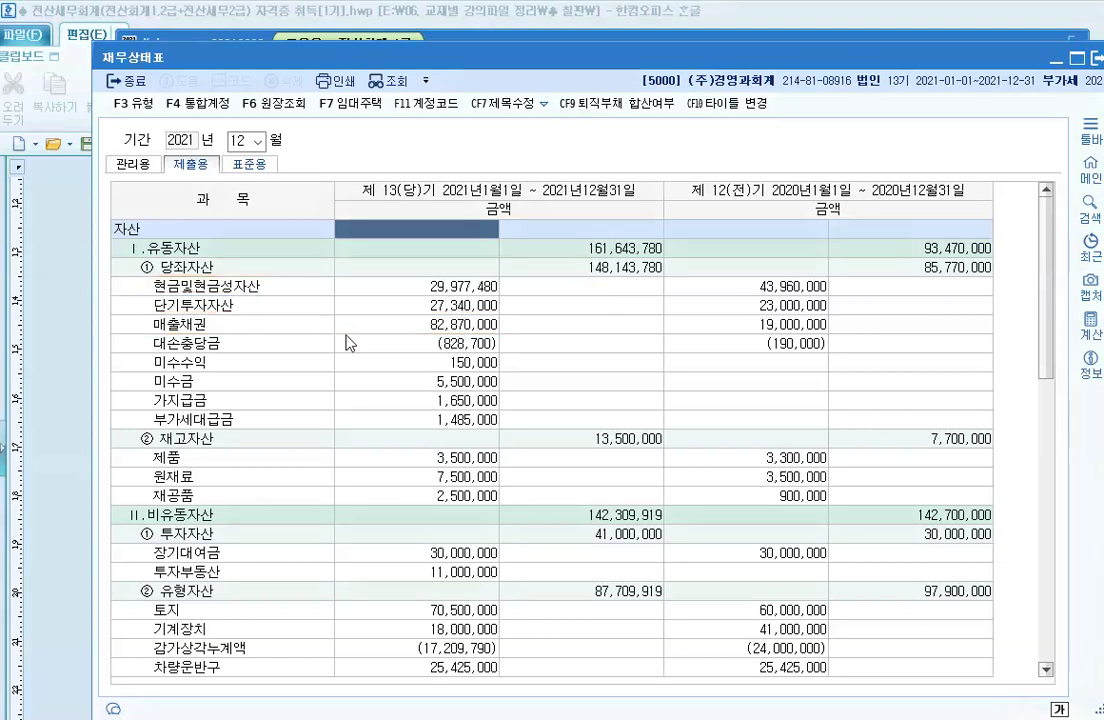
# Step: Look through the 제출용 재무상태표 down to 부채와자본총계, and close the statement
pyautogui.scroll(-11, 487, 393)
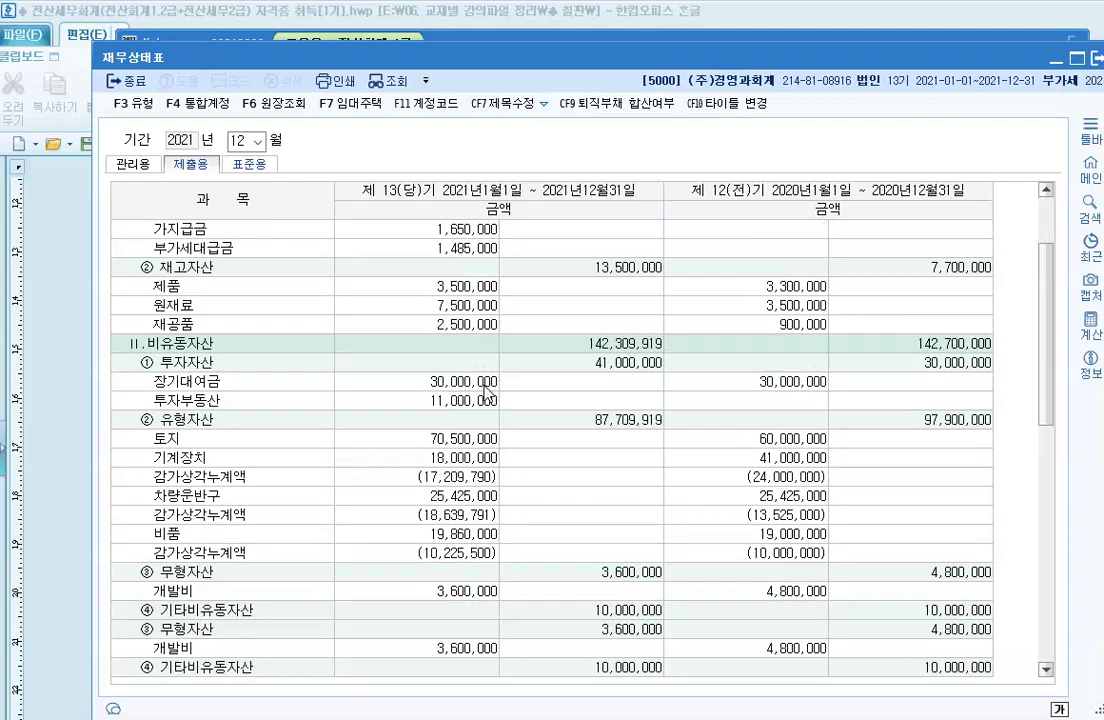
pyautogui.scroll(-1, 487, 393)
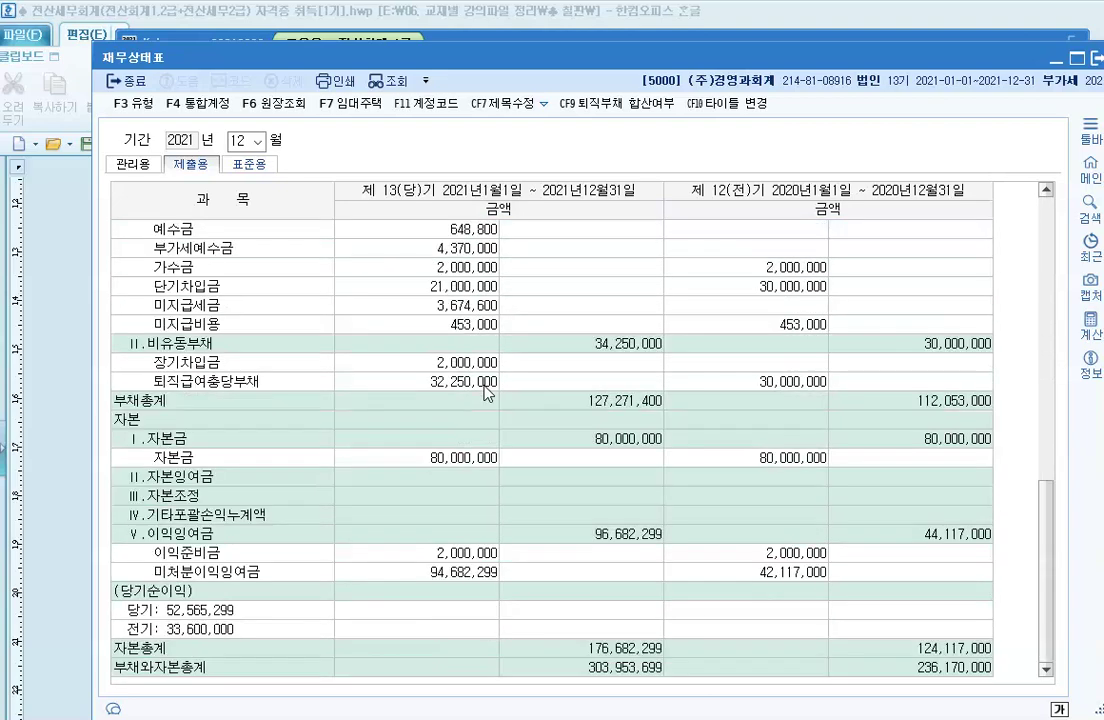
pyautogui.scroll(12, 487, 393)
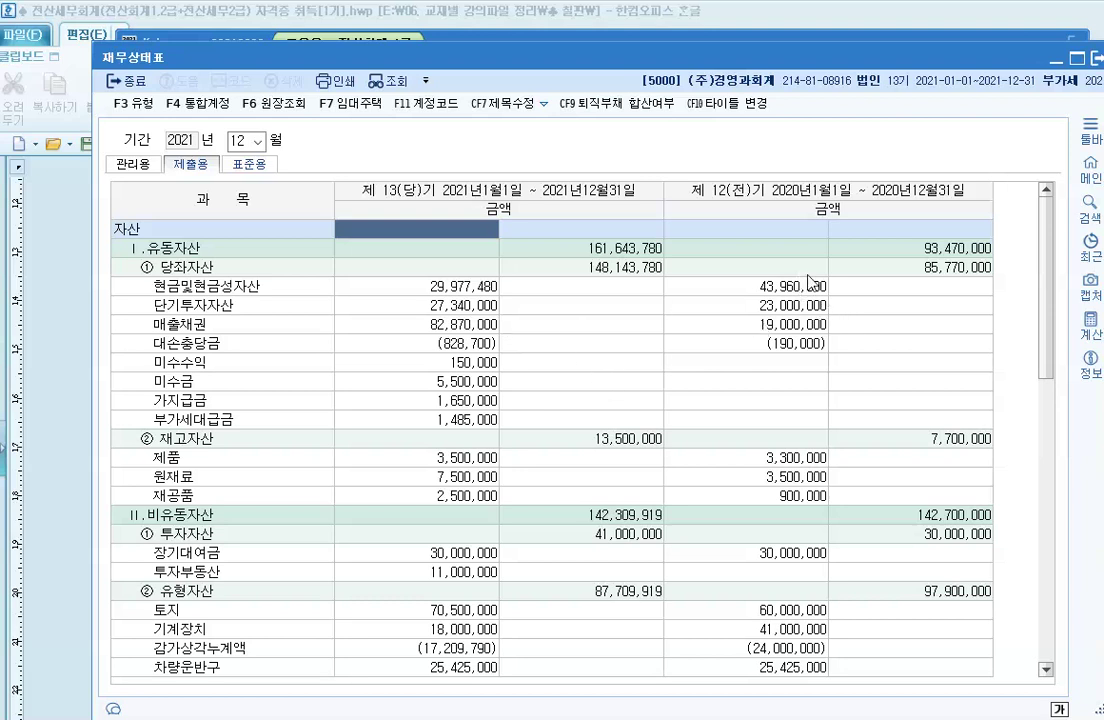
pyautogui.click(1097, 58)
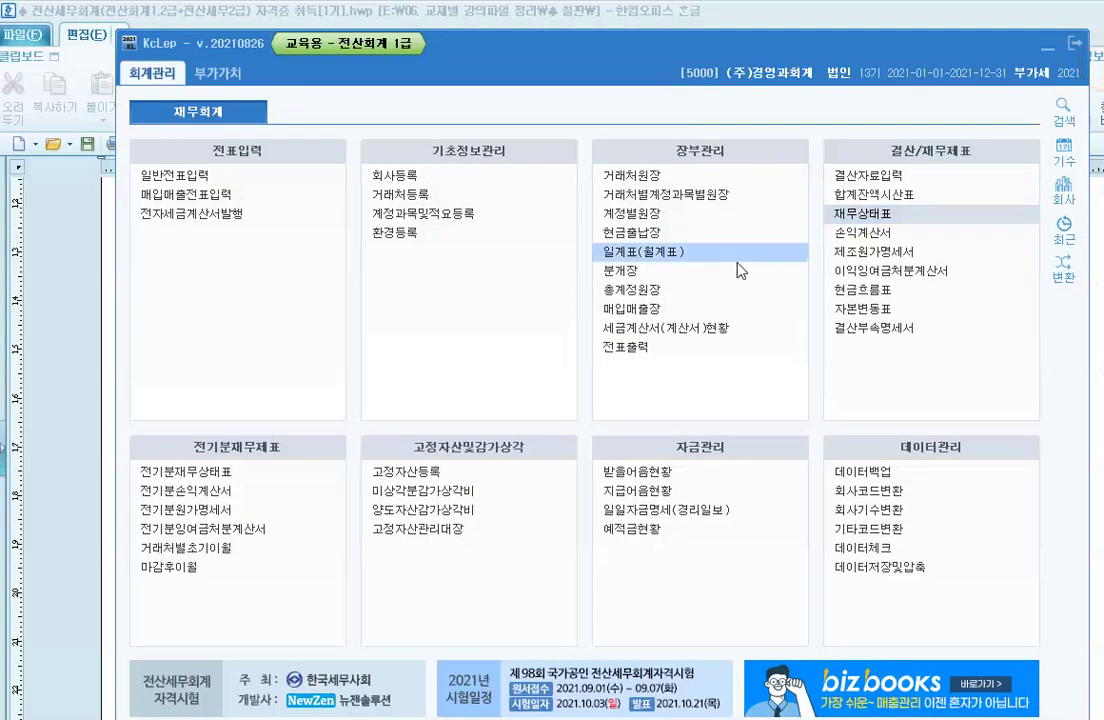
pyautogui.click(470, 346)
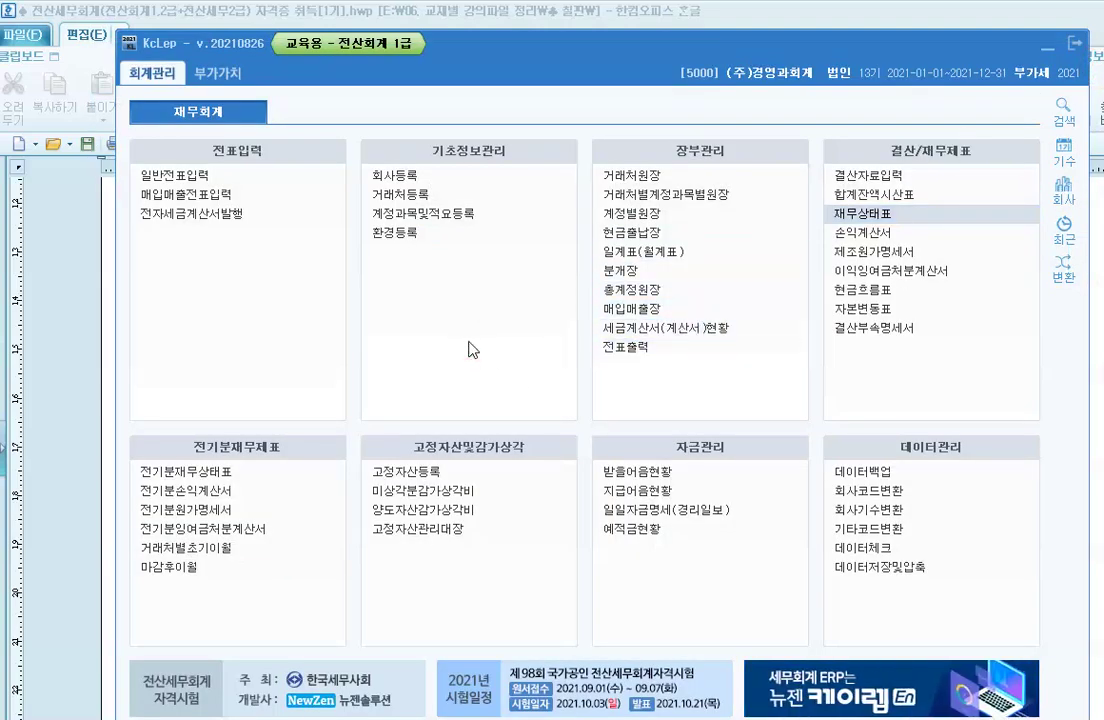